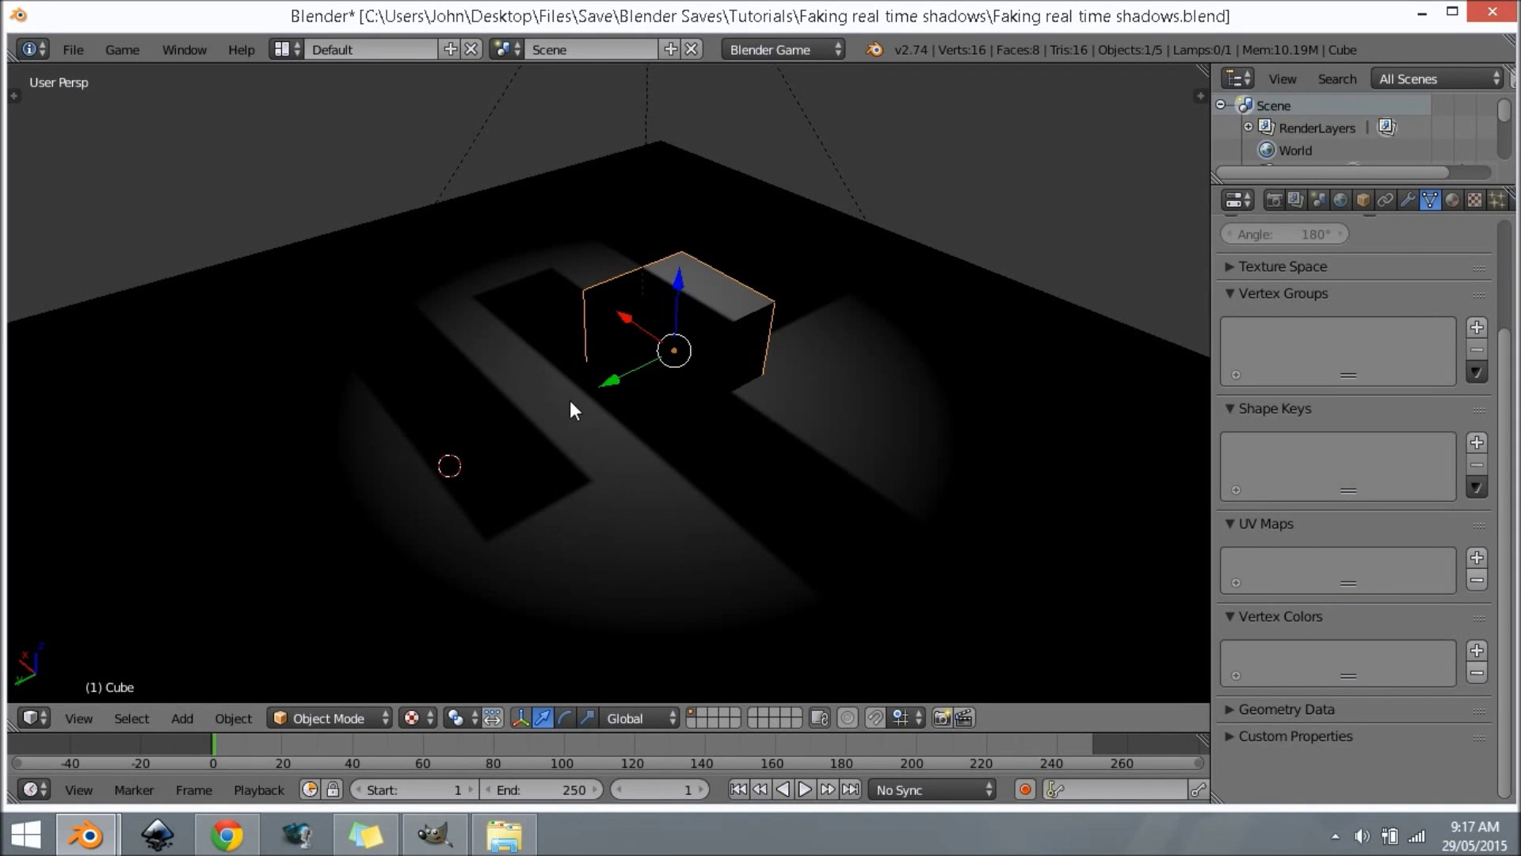
- Orbit around the cube and floor, leaving the cube in its original place
middle_drag(570, 406, 697, 333)
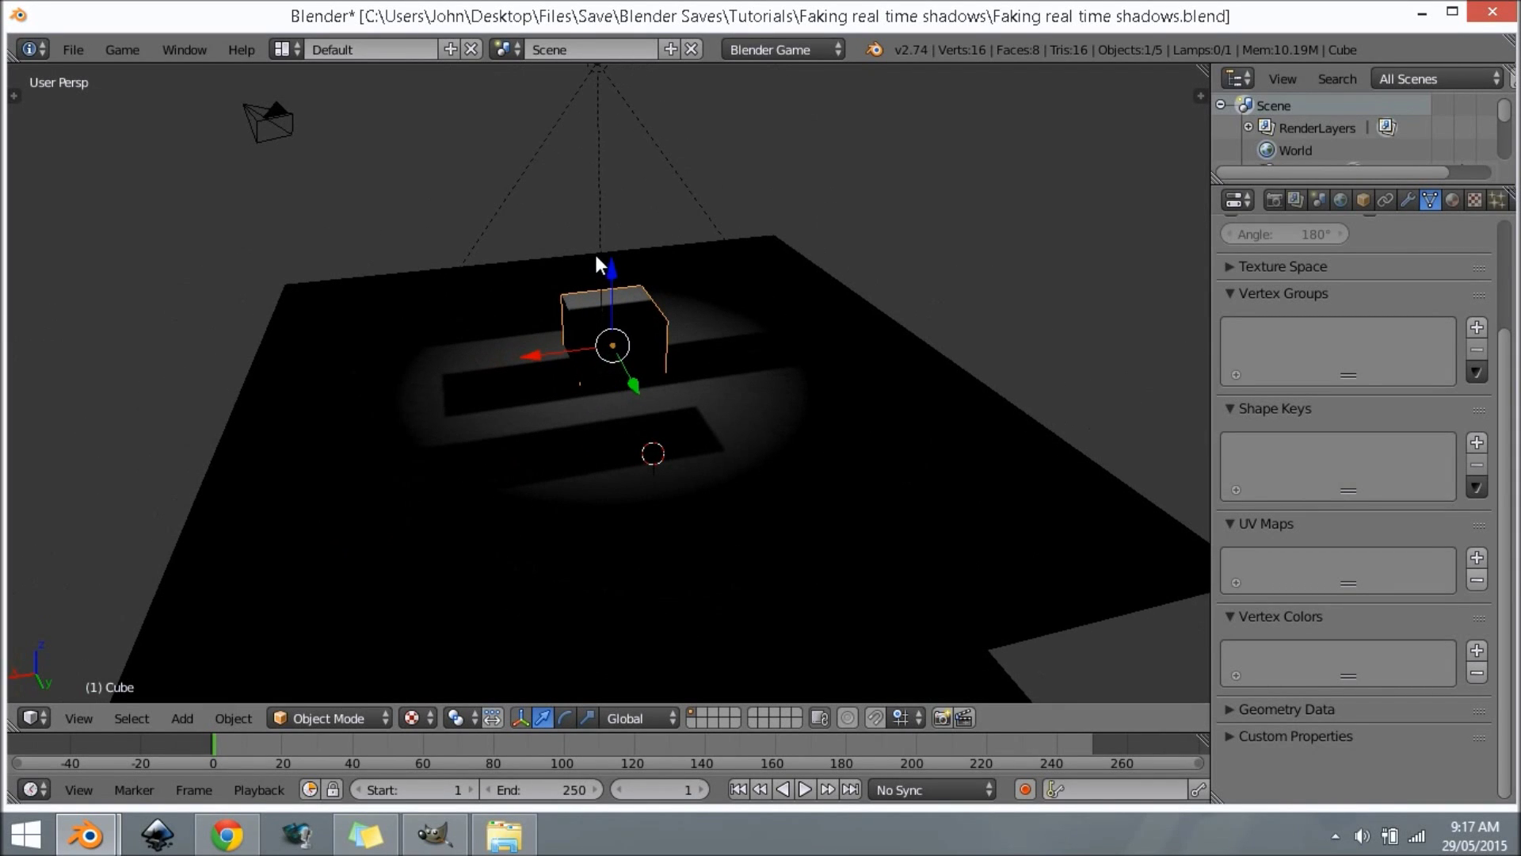
middle_drag(596, 256, 610, 382)
key(g)
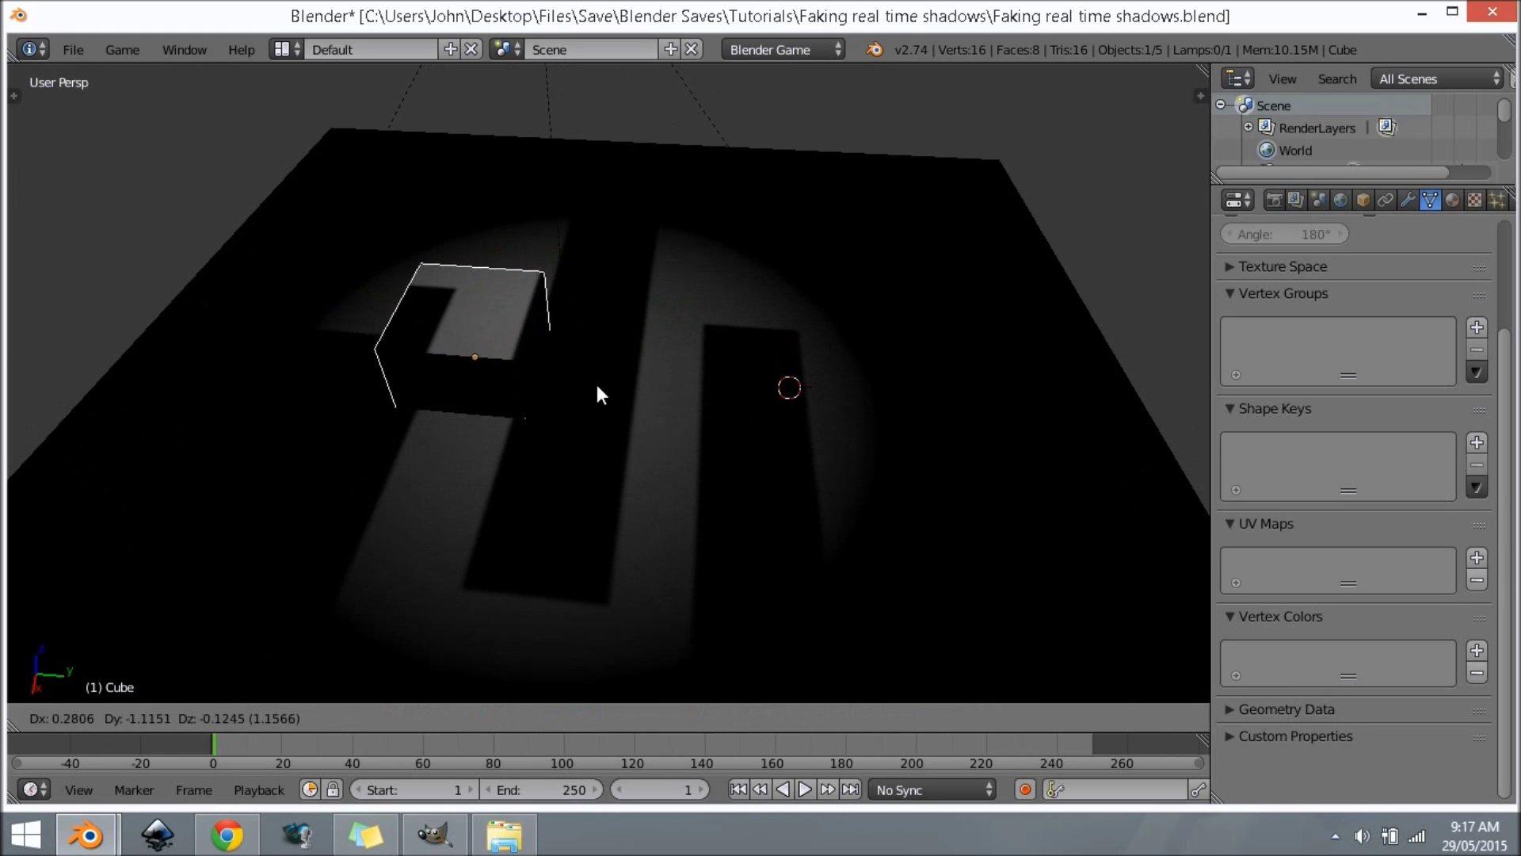
right_click(755, 401)
- Add a point lamp and move it beside the cube
key(shift+a)
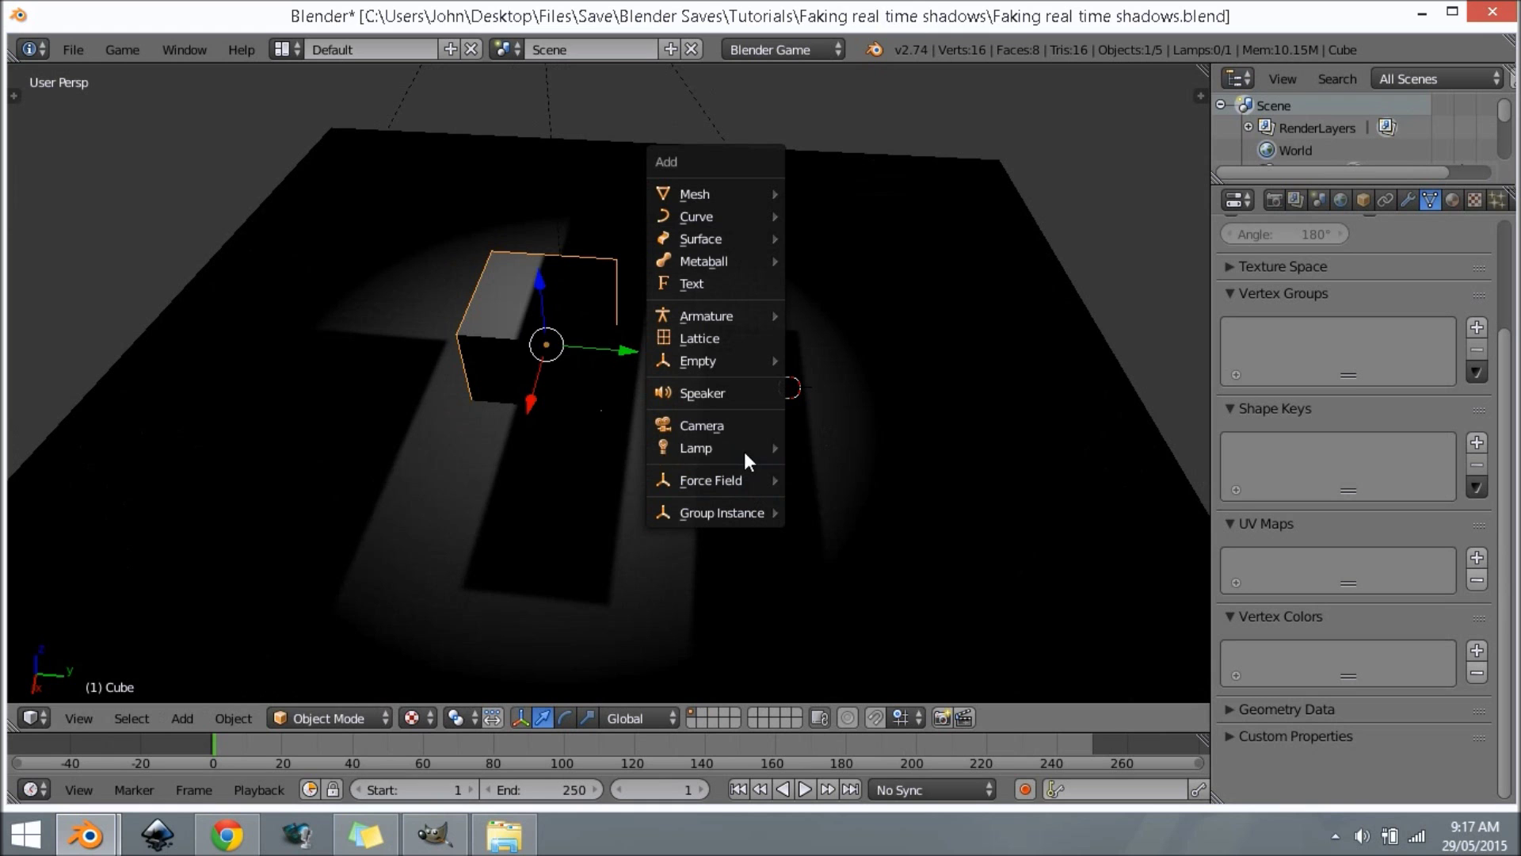
click(806, 450)
key(g)
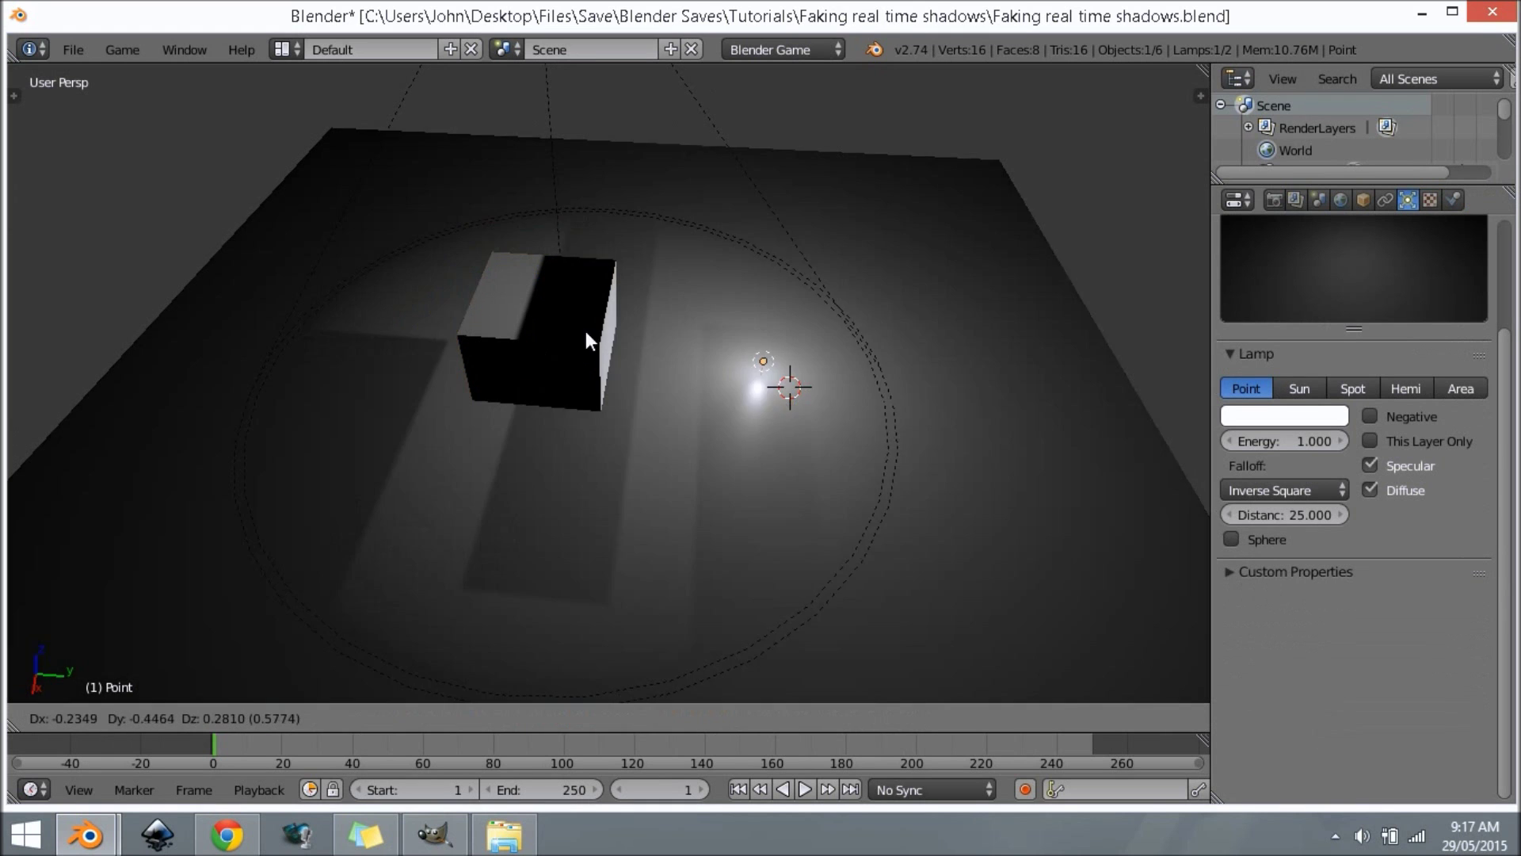
click(599, 301)
middle_drag(656, 340, 639, 305)
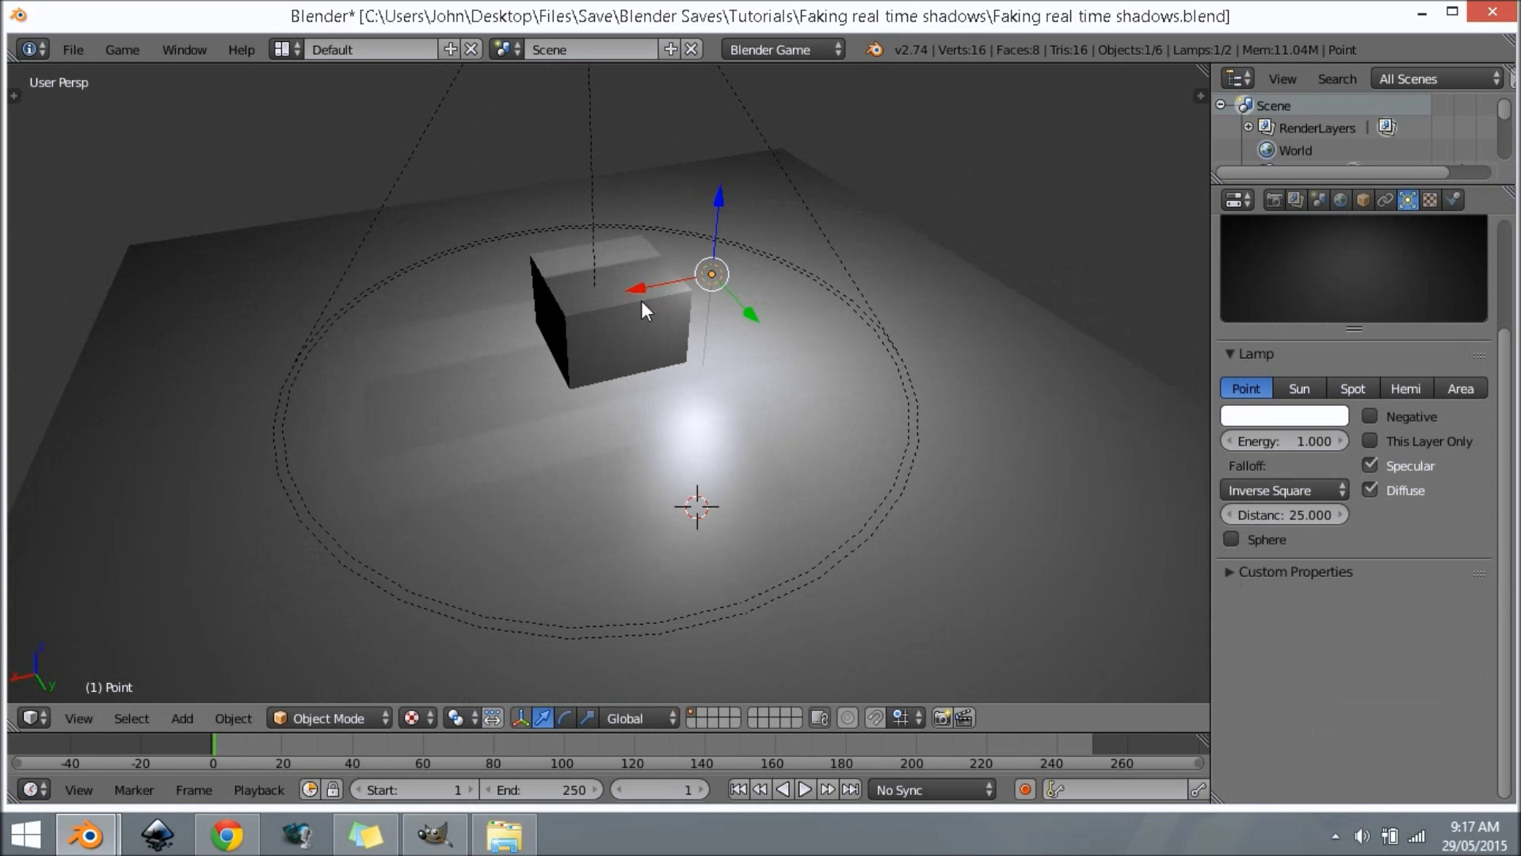
key(g)
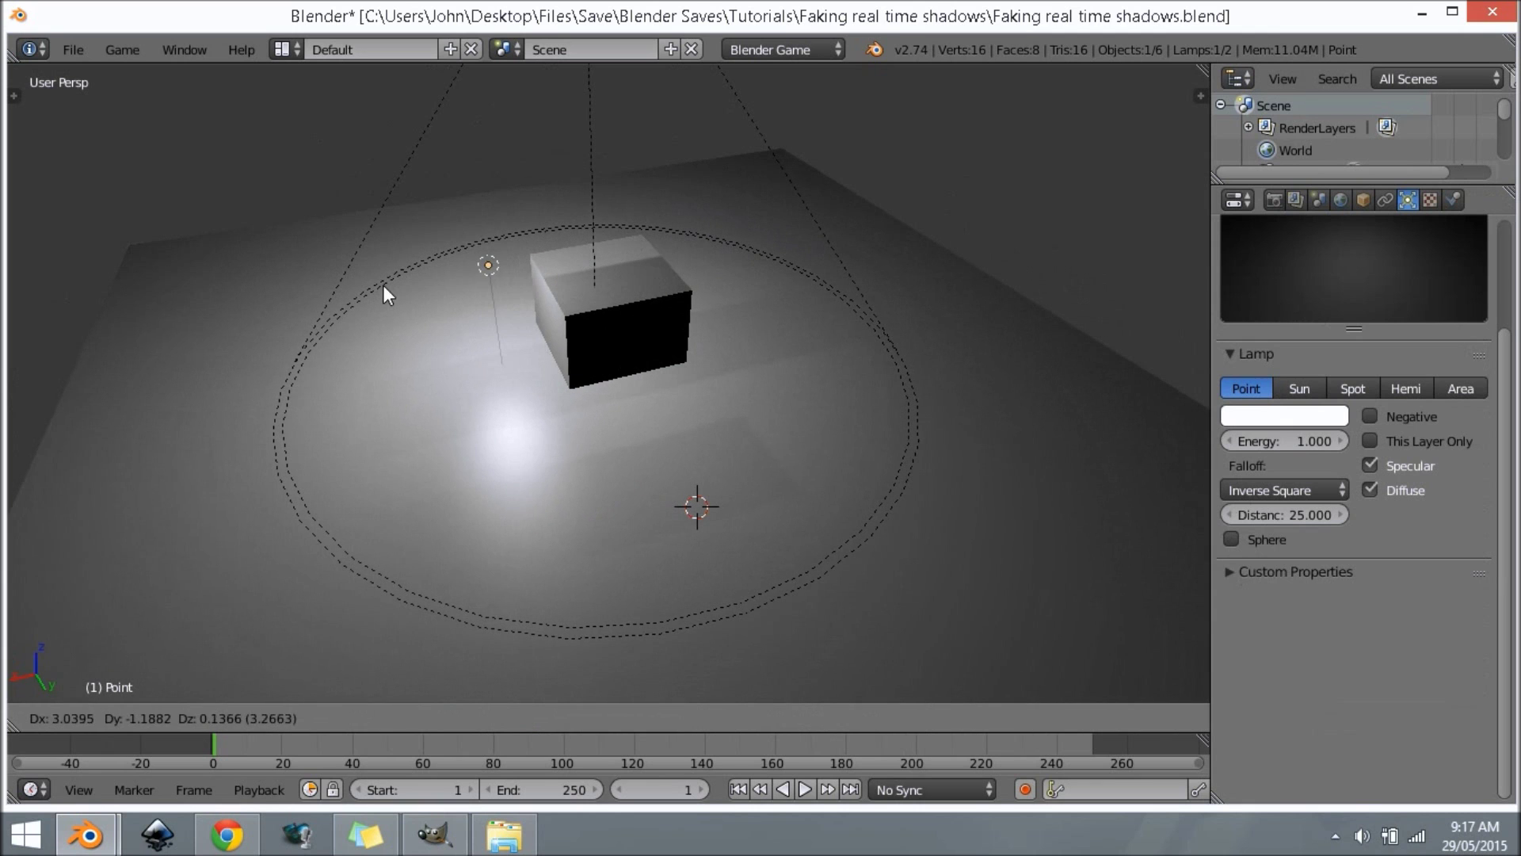
click(381, 284)
- Reposition the point lamp so it sits just above the cube
middle_drag(378, 282, 570, 254)
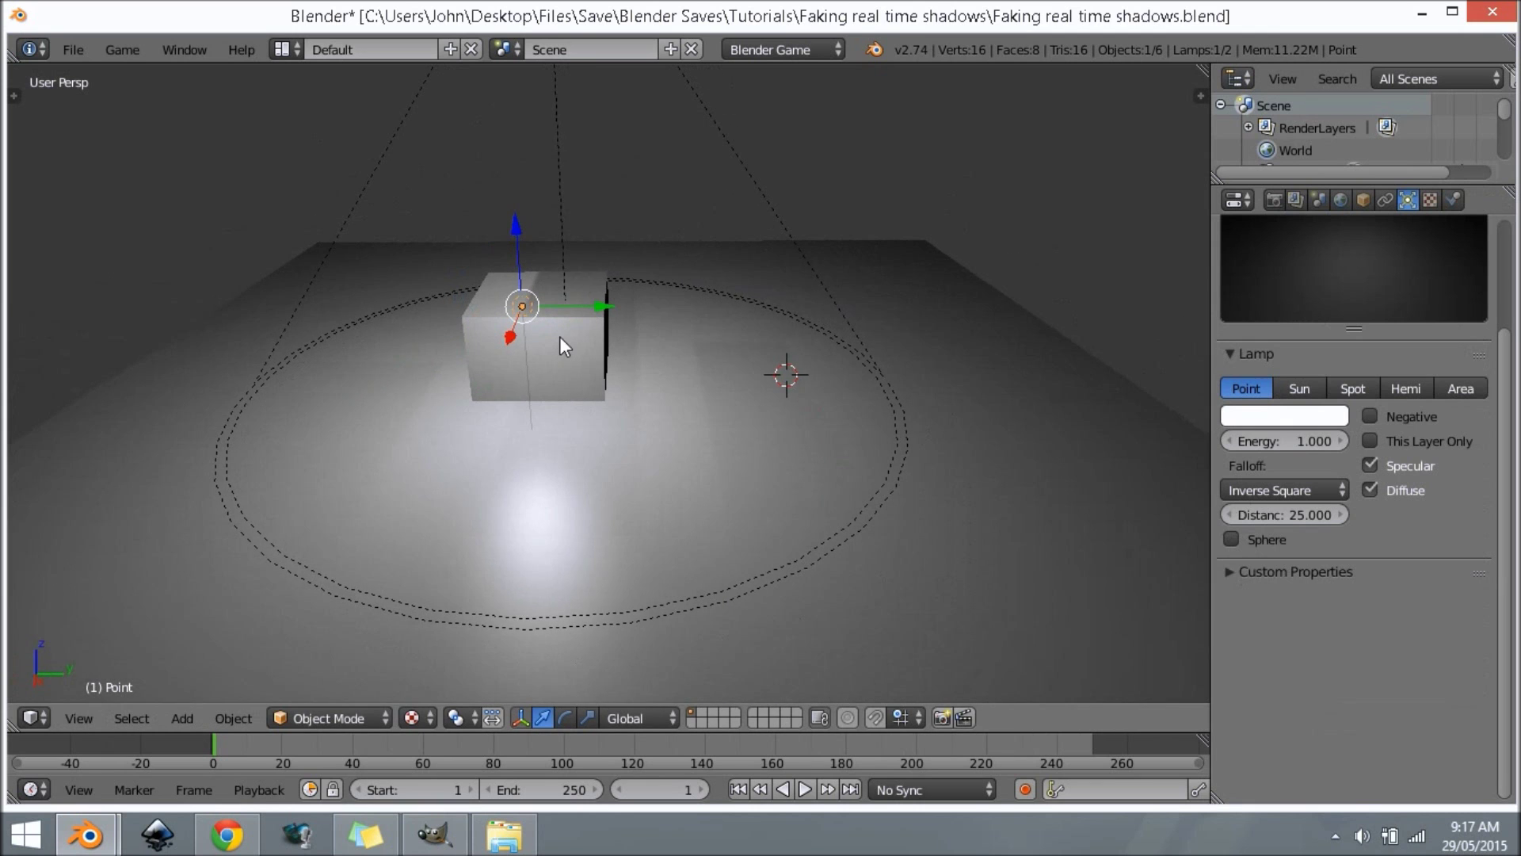
middle_drag(561, 337, 664, 338)
middle_drag(532, 312, 491, 254)
key(g)
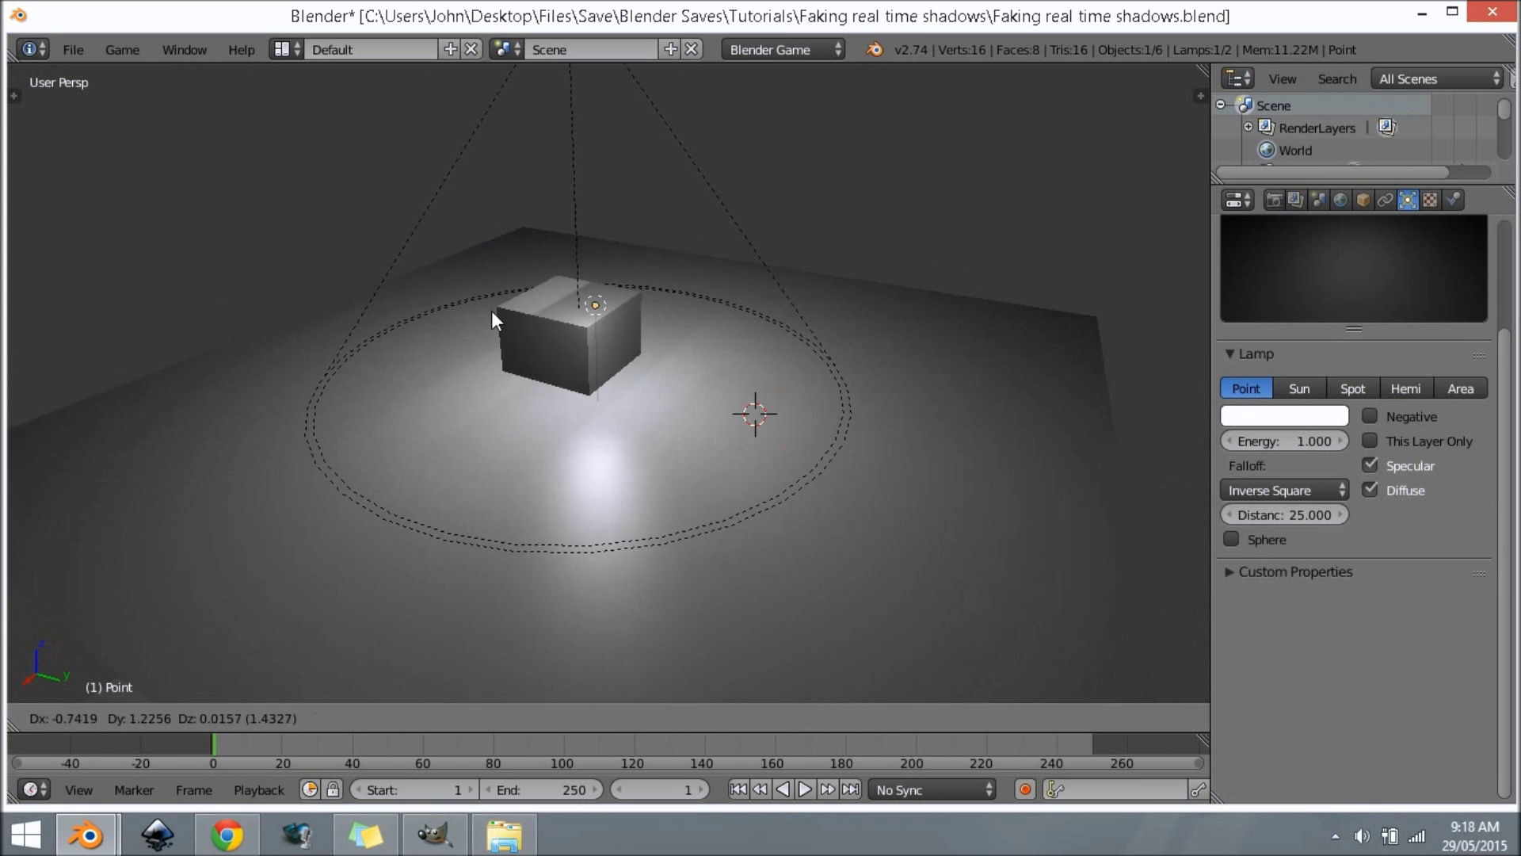
click(474, 379)
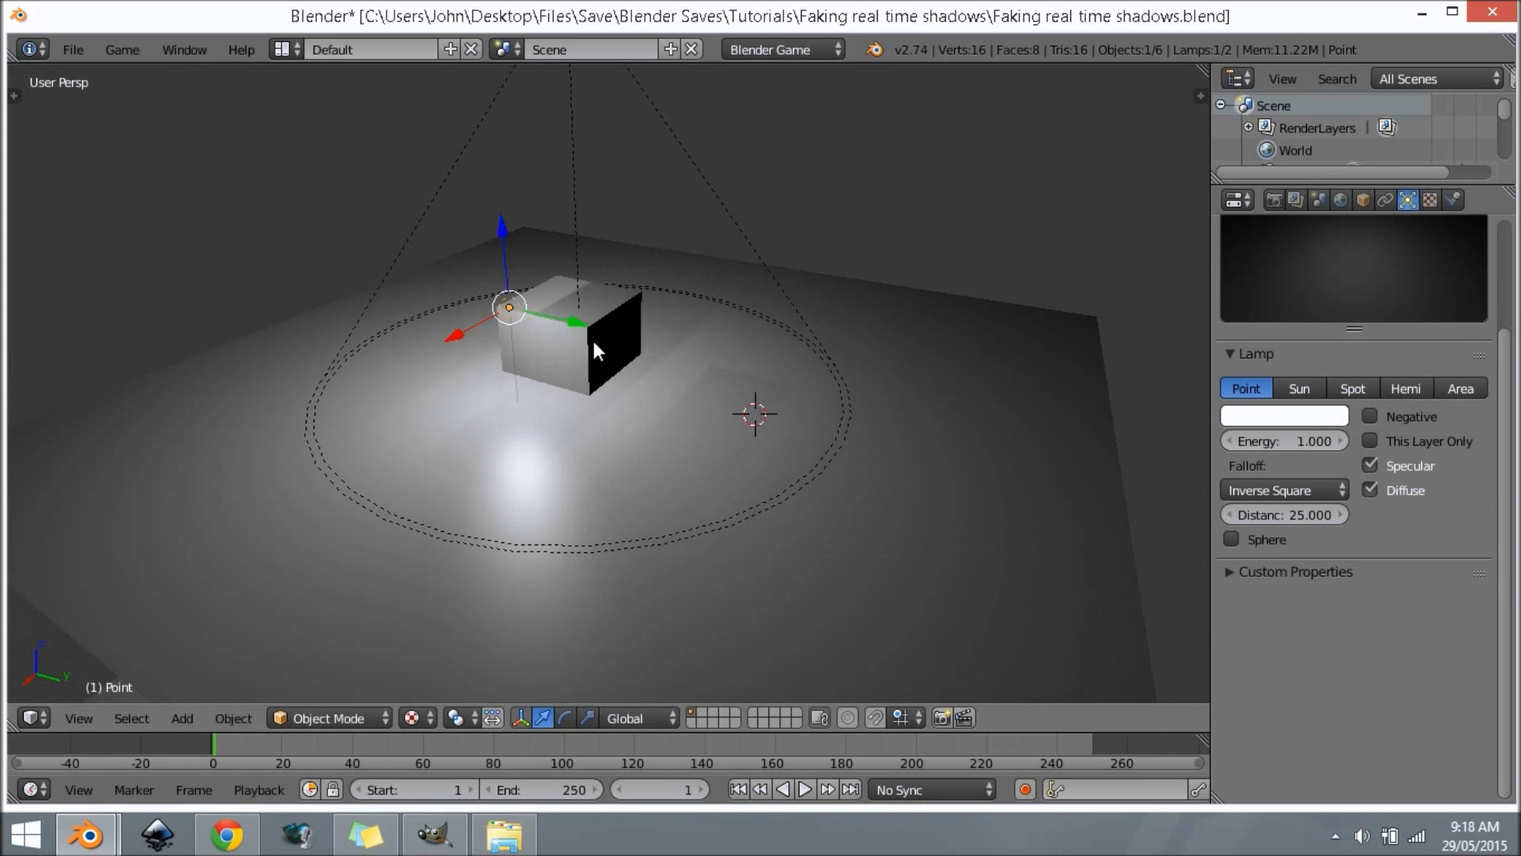
key(g)
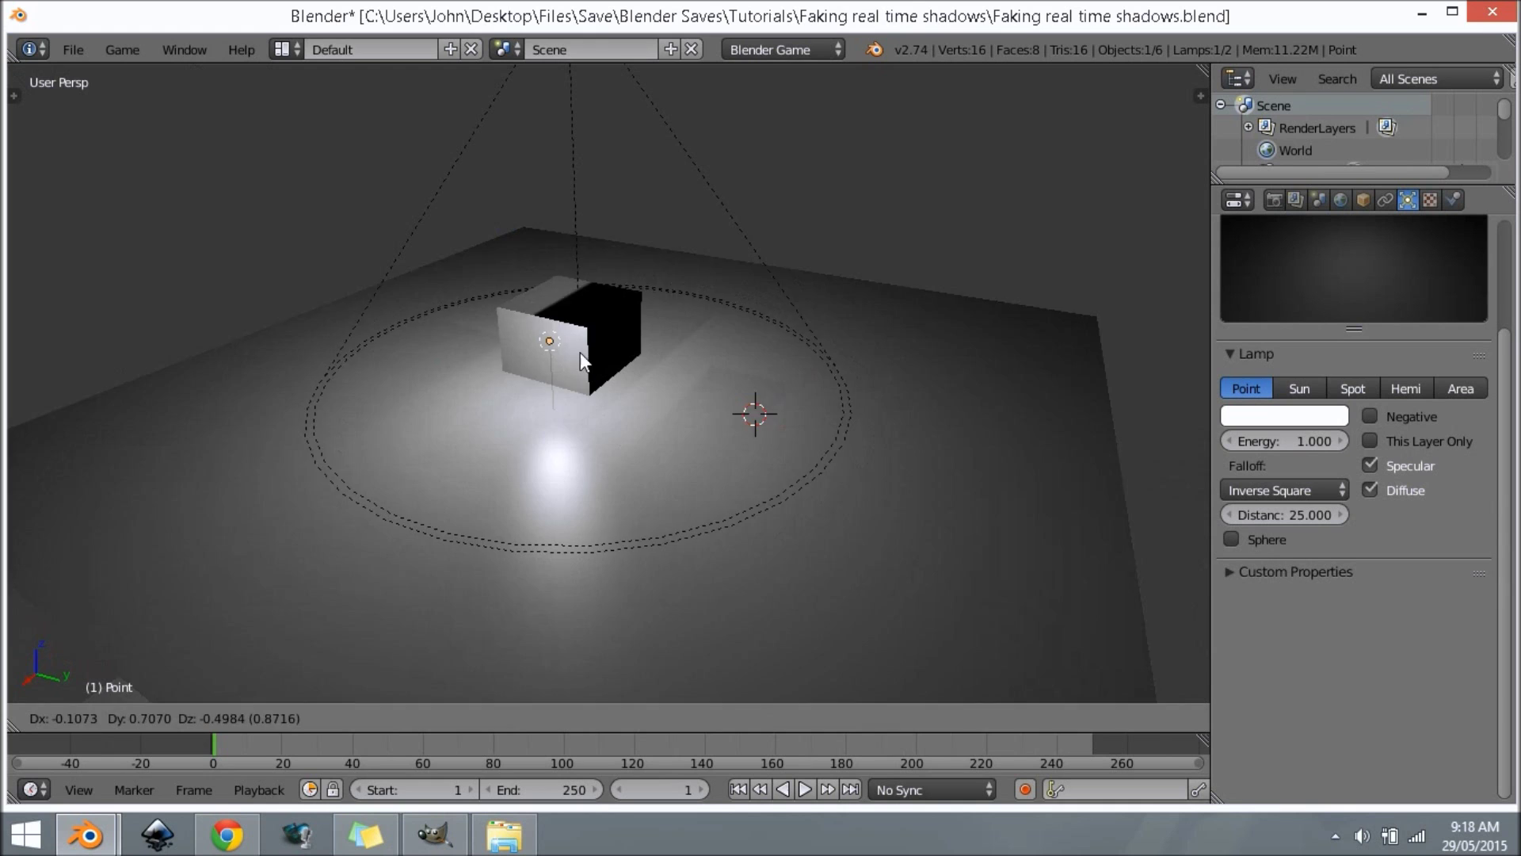
click(604, 287)
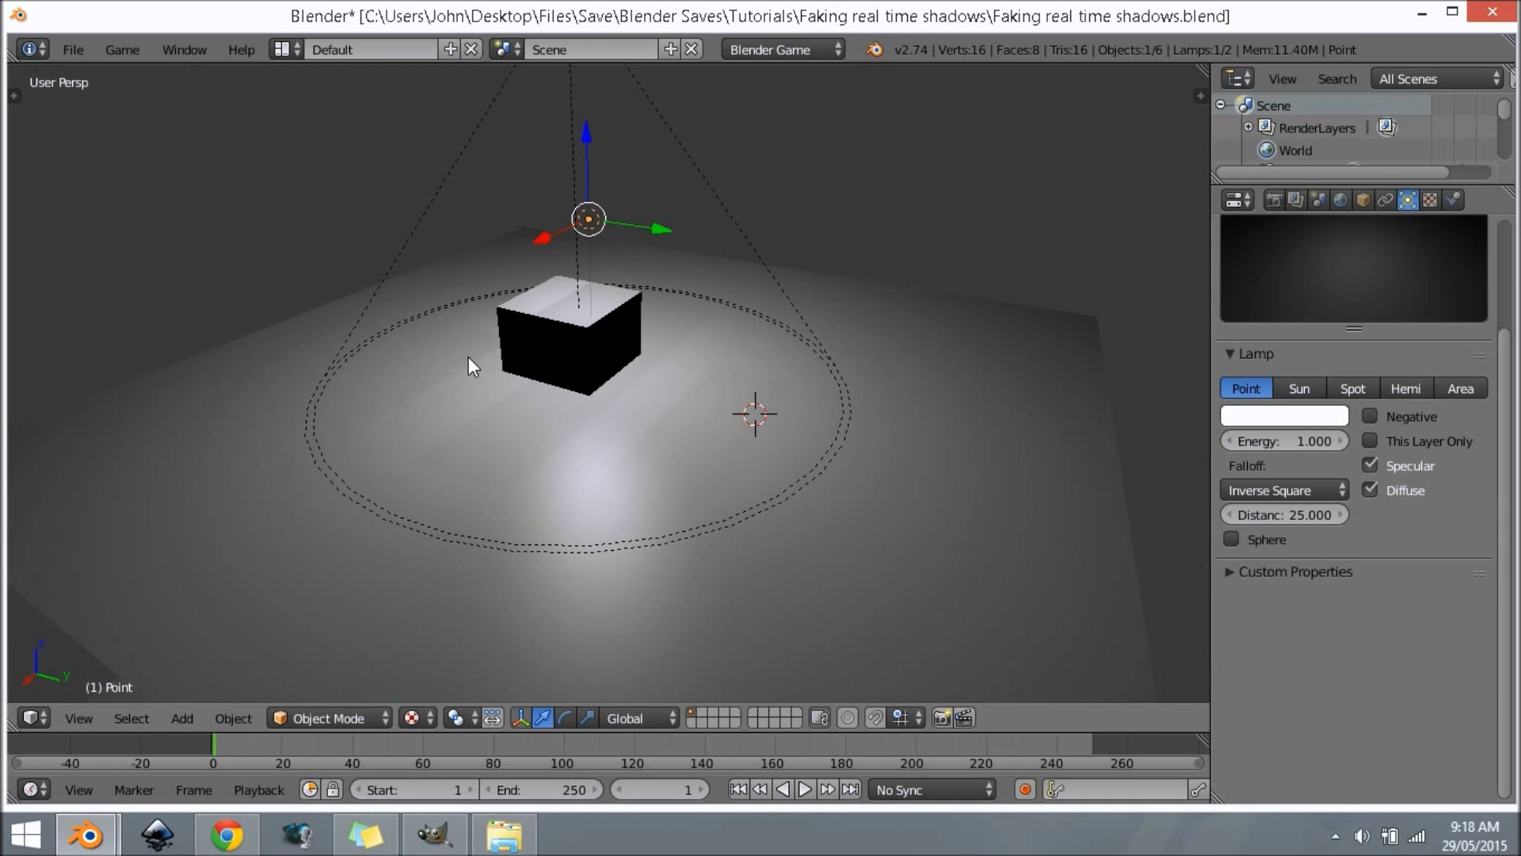
- Switch to the plane scene, deselect the plane, and hide the tool shelf
mouse_move(86, 834)
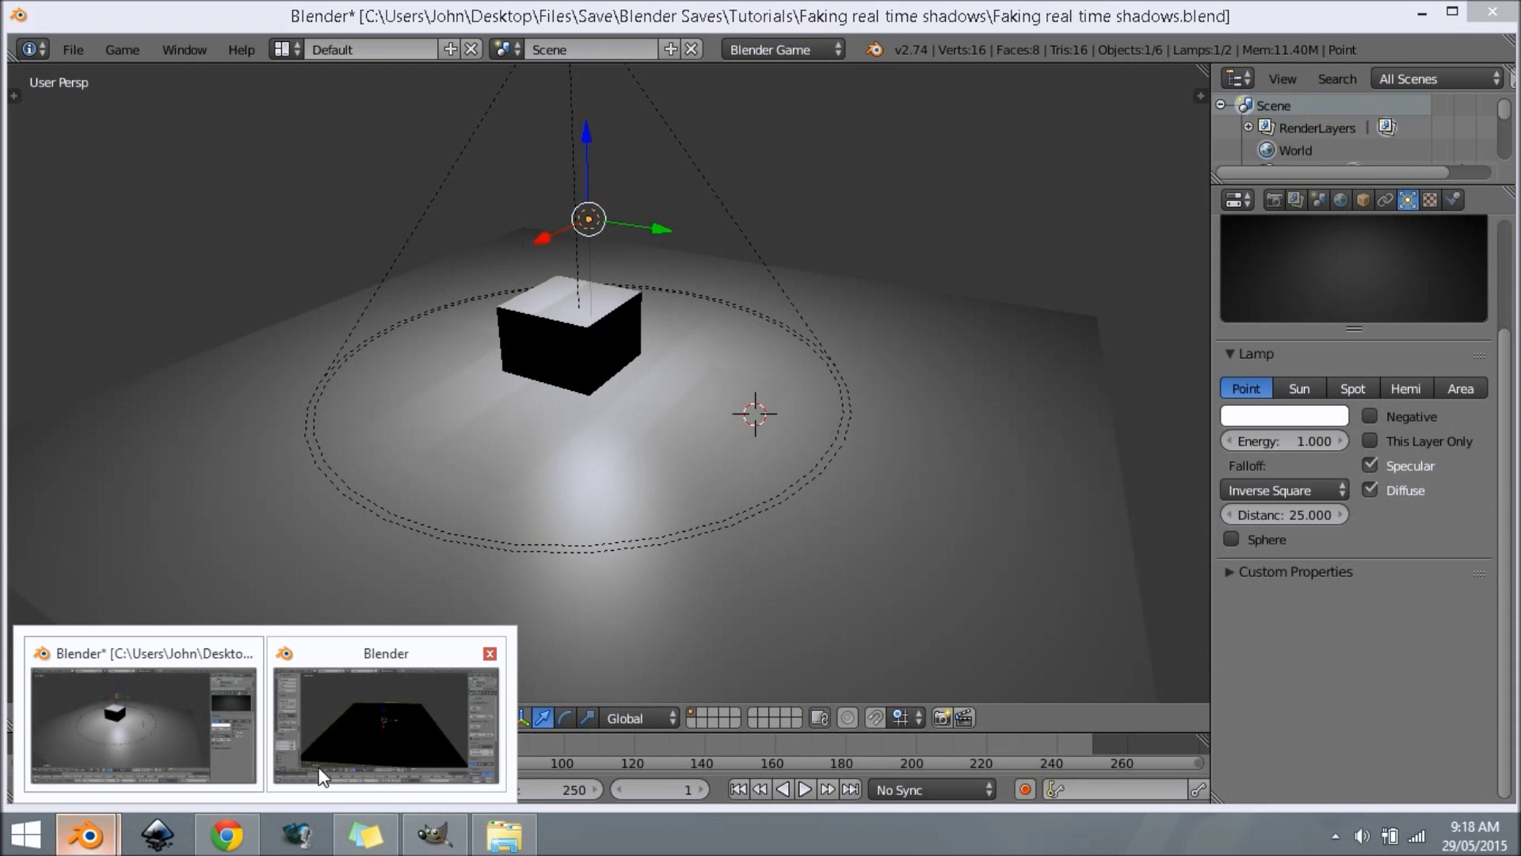
click(400, 747)
middle_drag(778, 414, 796, 443)
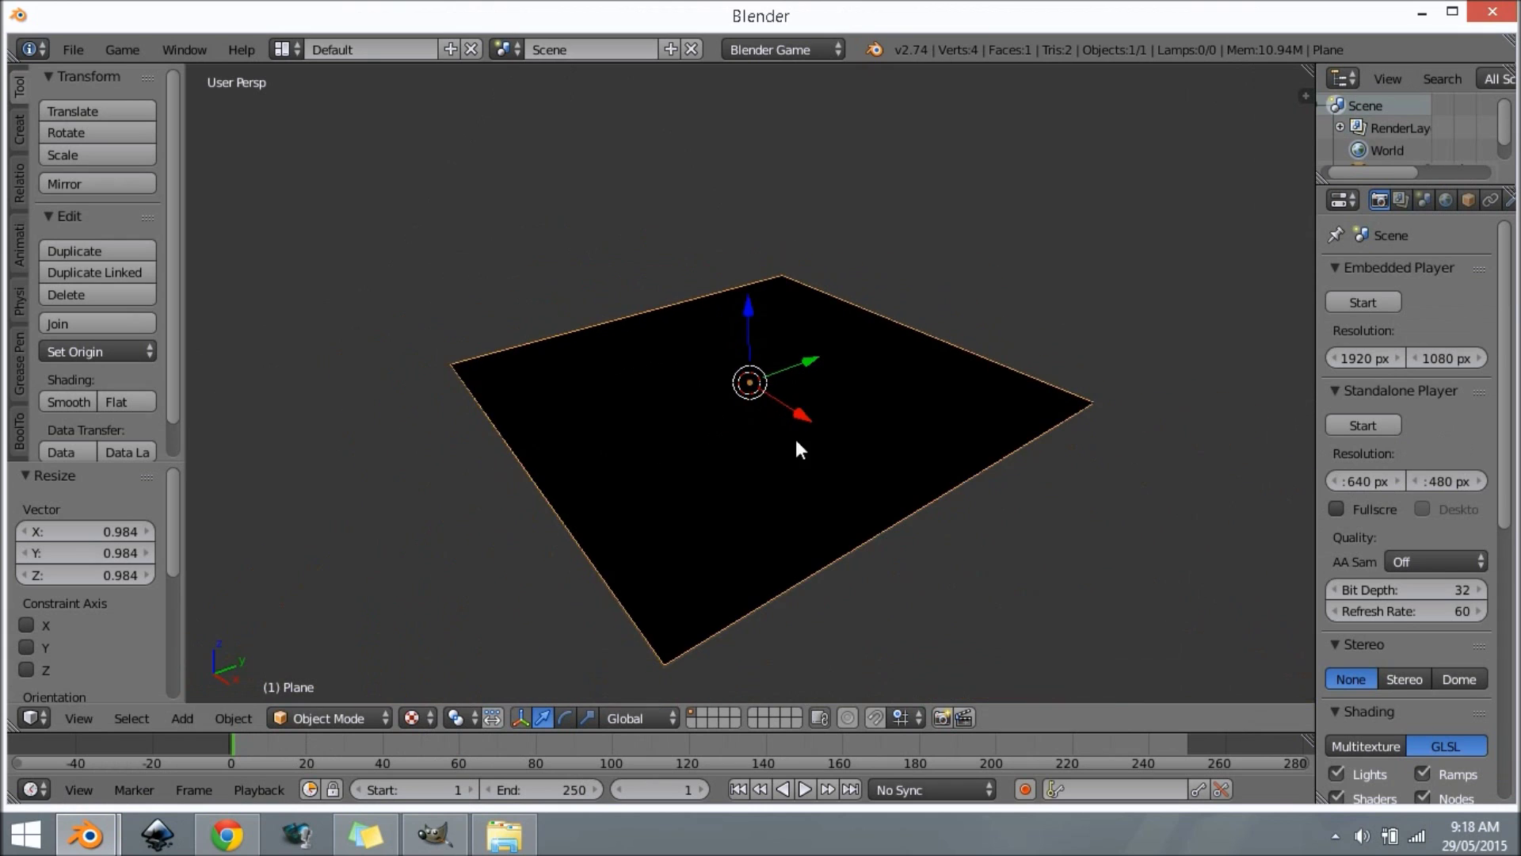
middle_drag(1064, 499, 931, 509)
key(a)
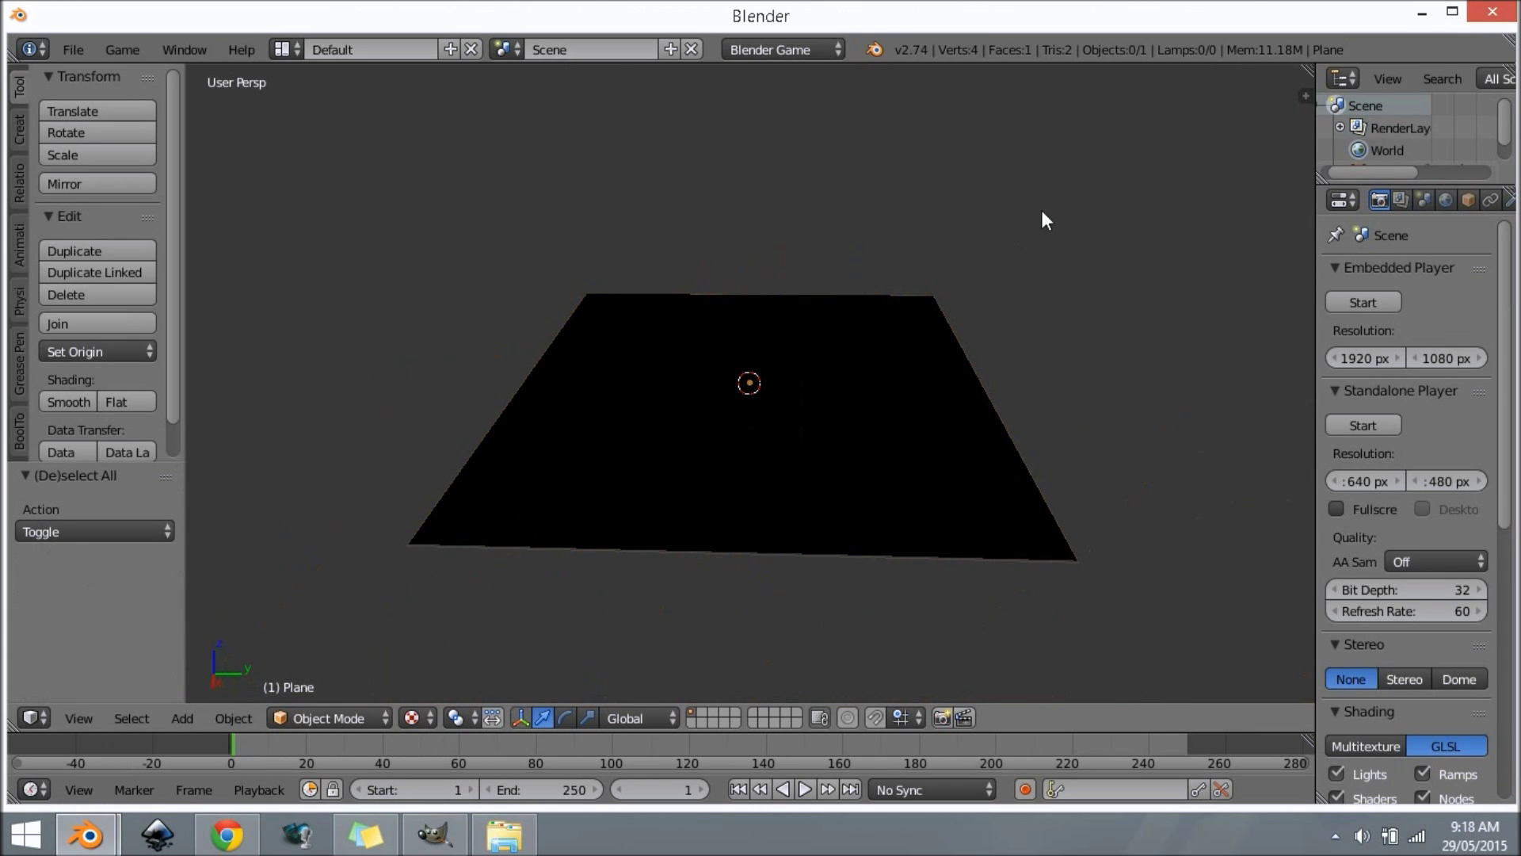
key(n)
scroll(1212, 492, down, 3)
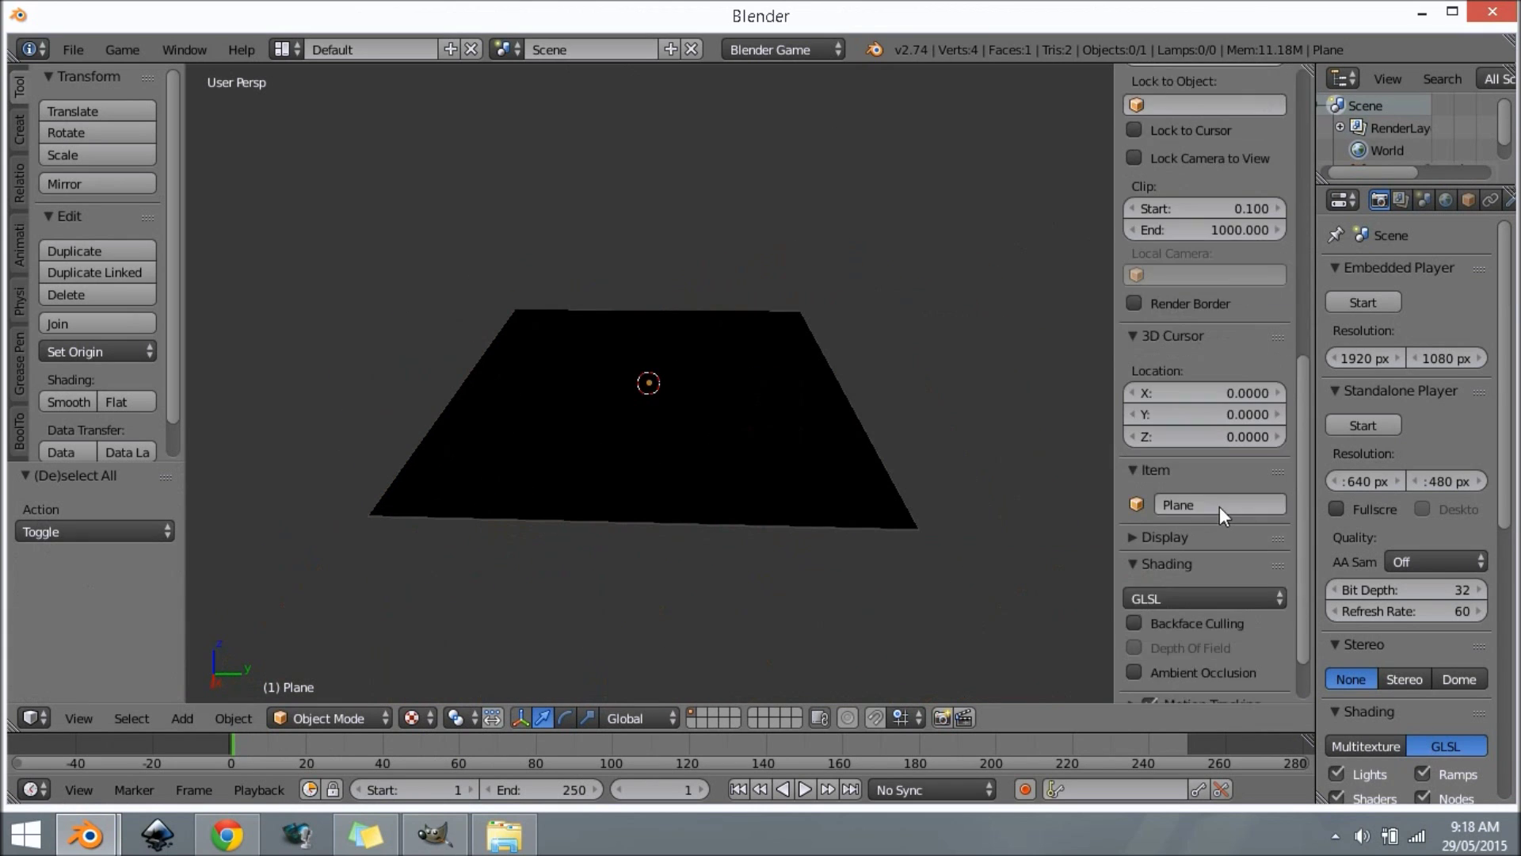
key(n)
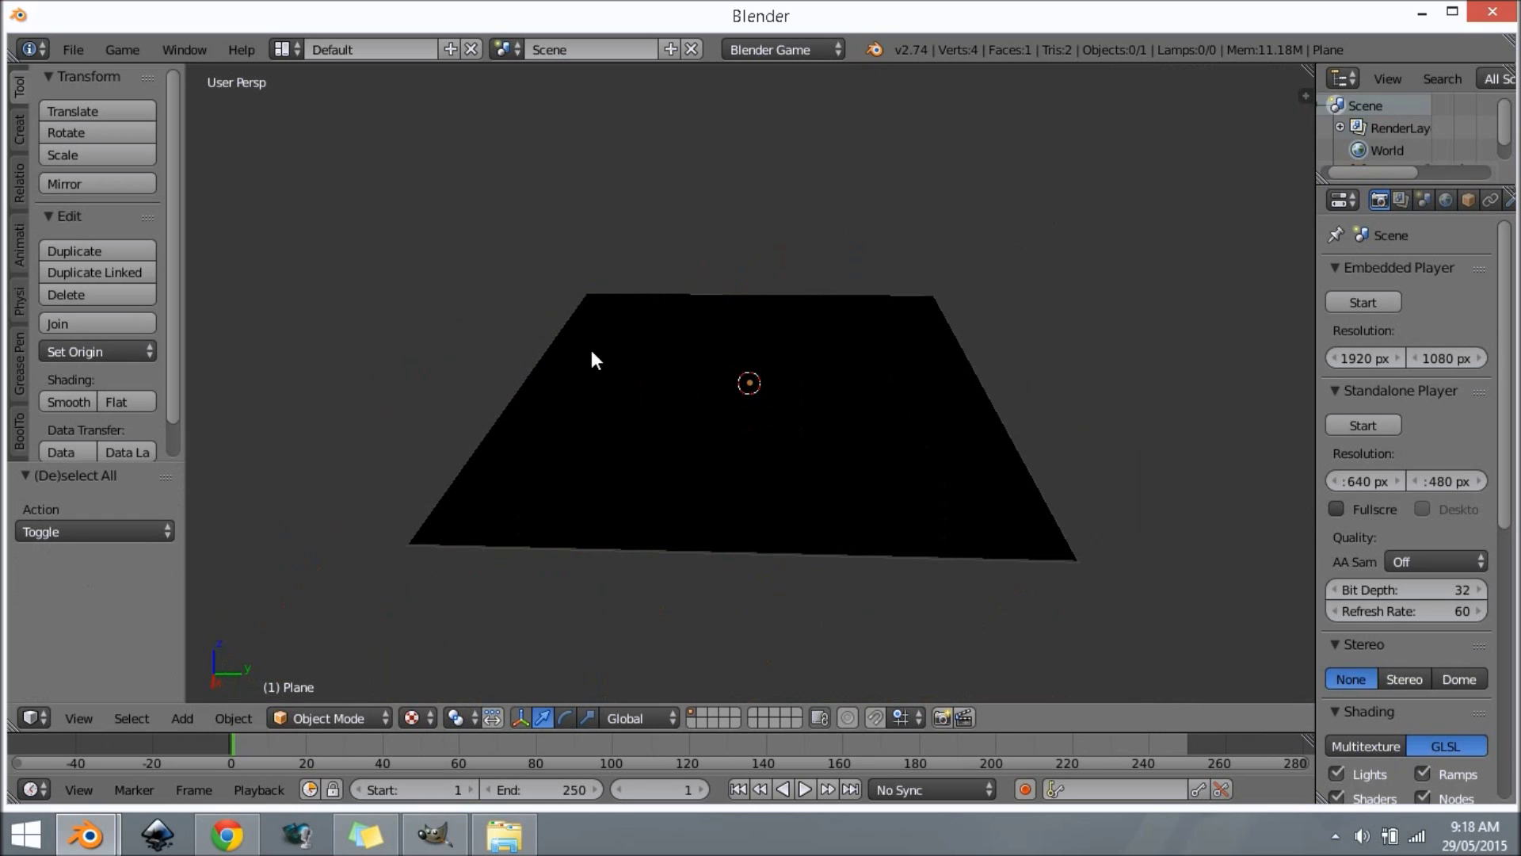
key(t)
middle_drag(644, 383, 711, 379)
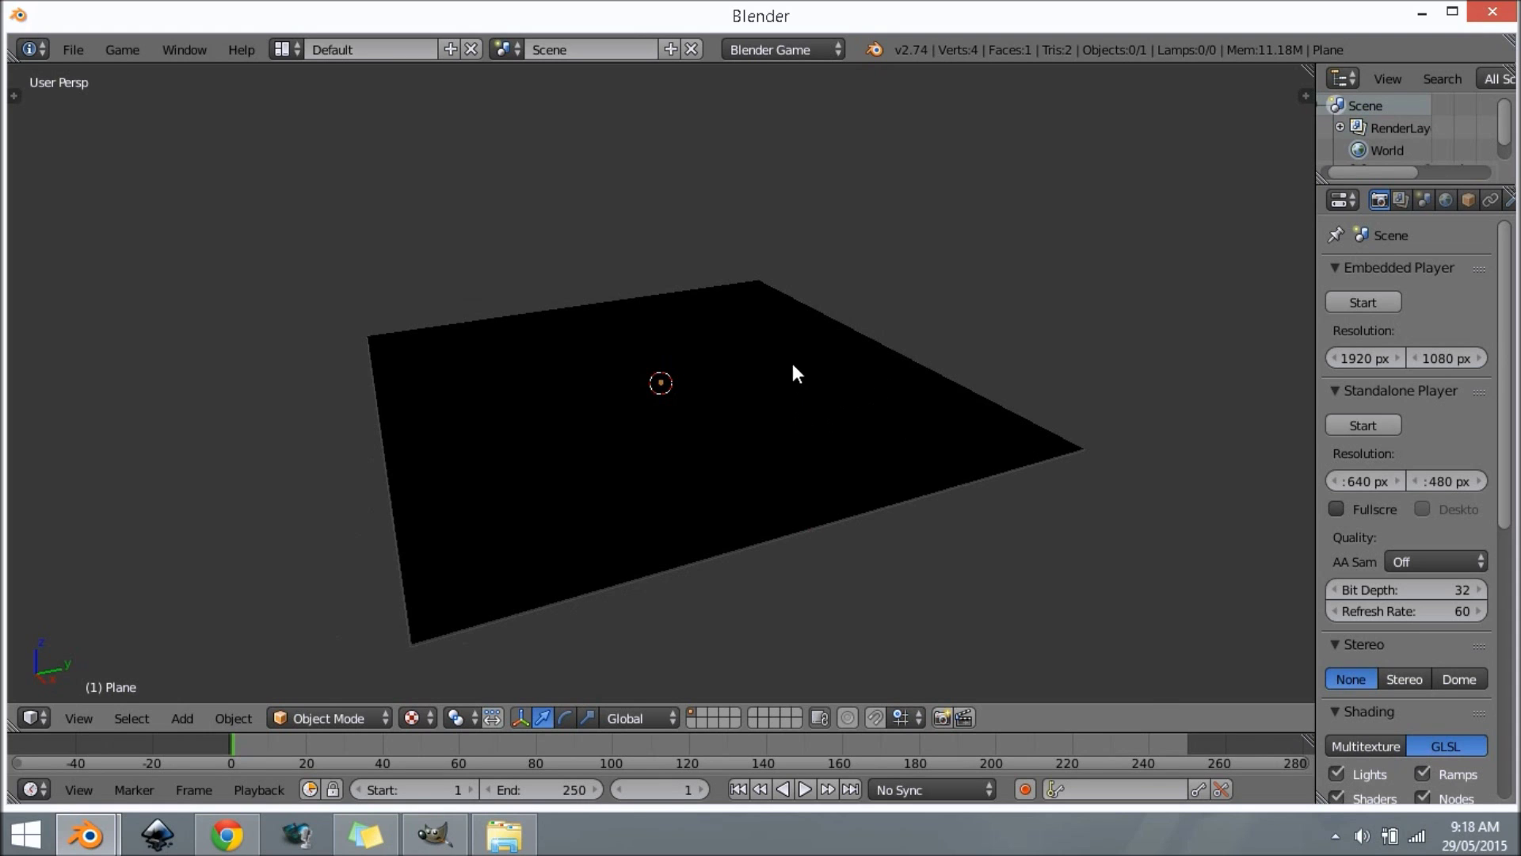
scroll(796, 372, up, 3)
- Add a spot lamp and raise it 4 units straight up along Z
key(shift+a)
mouse_move(856, 465)
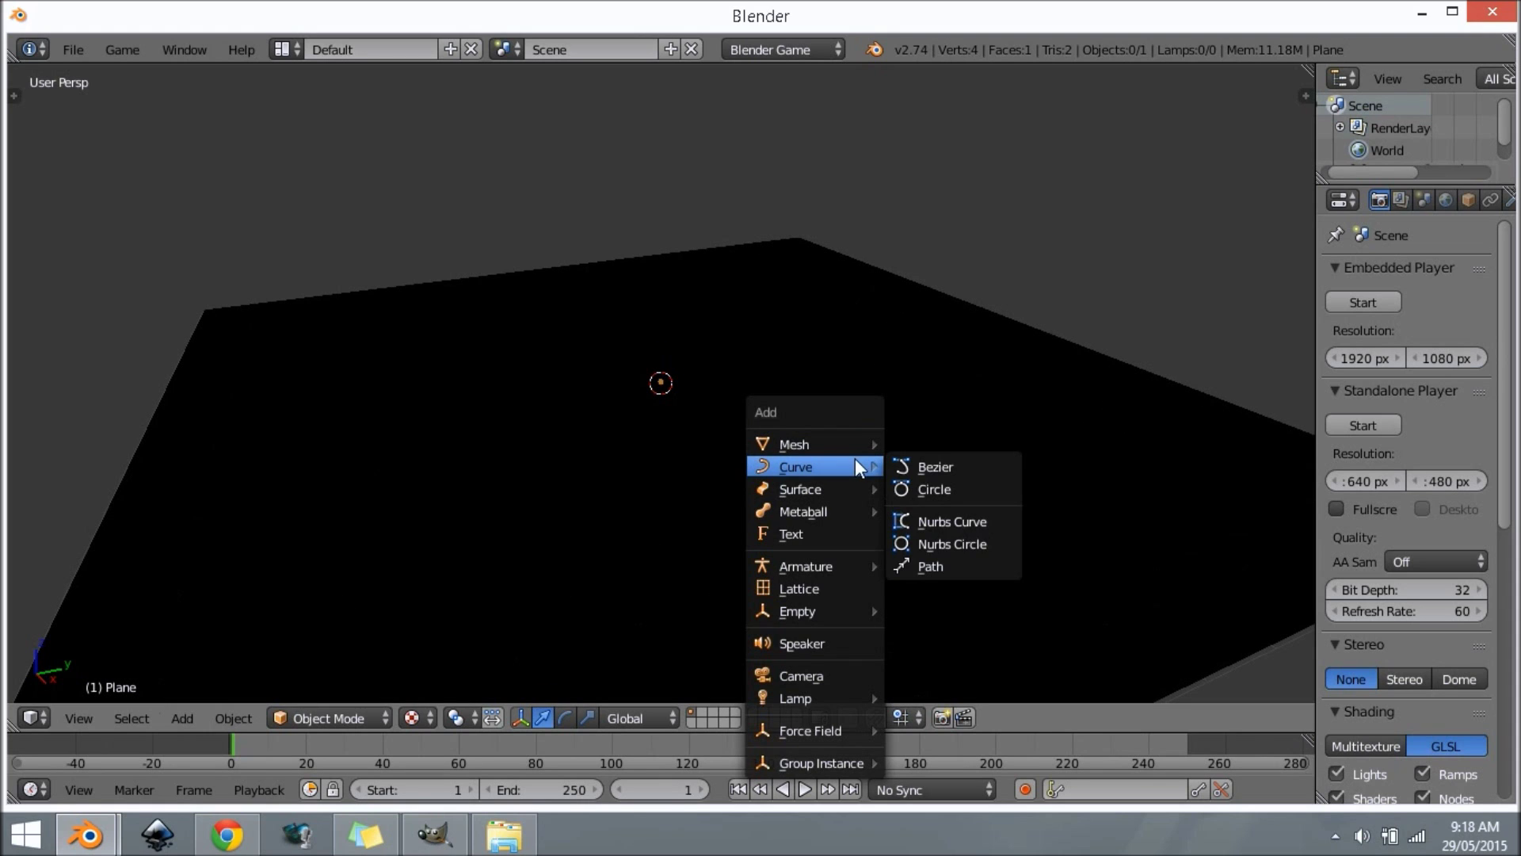
mouse_move(859, 701)
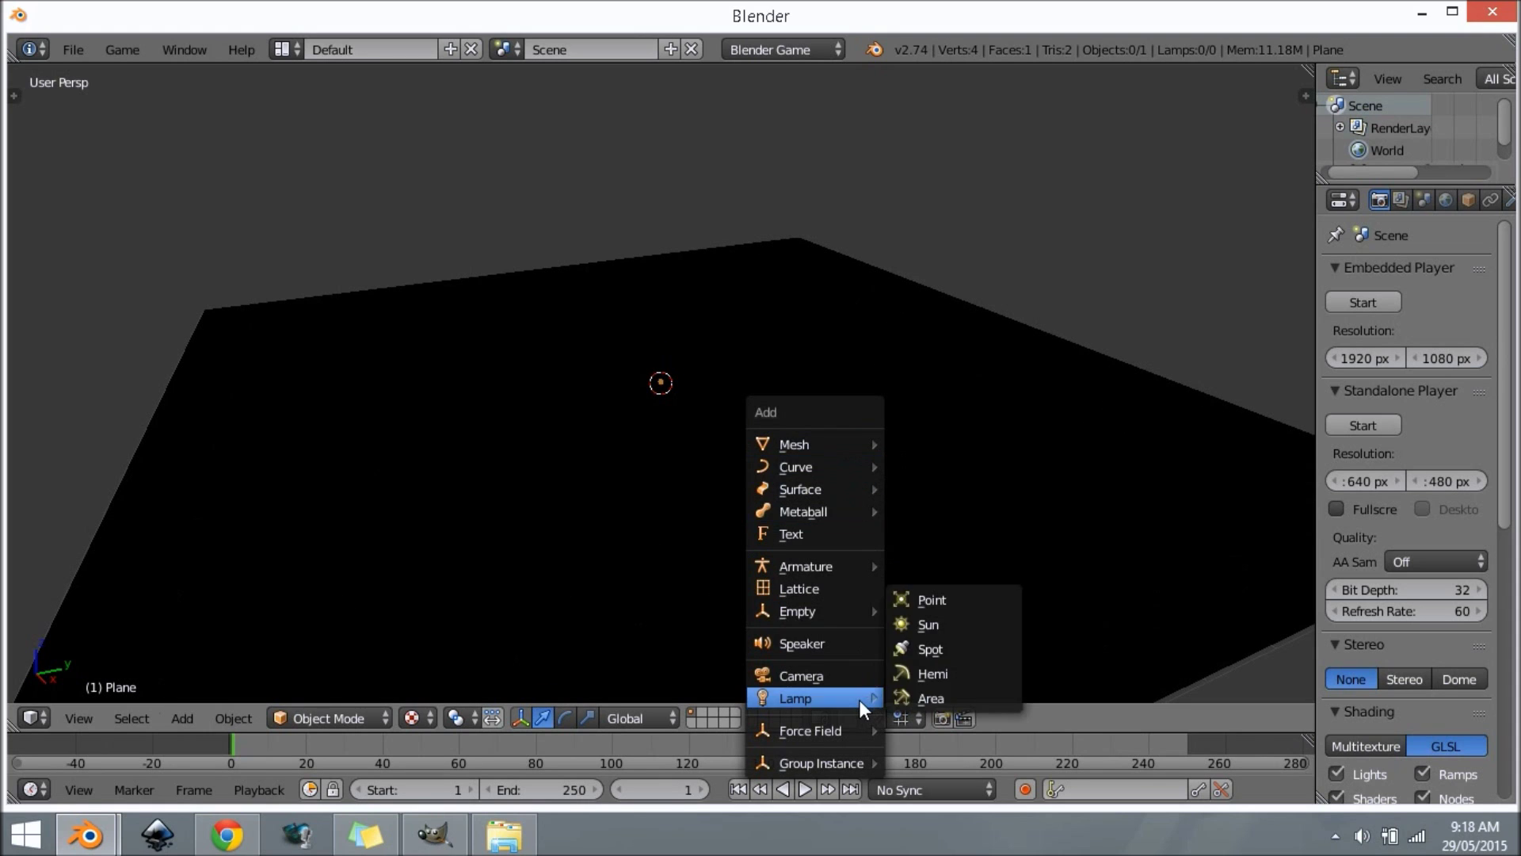
click(977, 654)
key(g)
key(z)
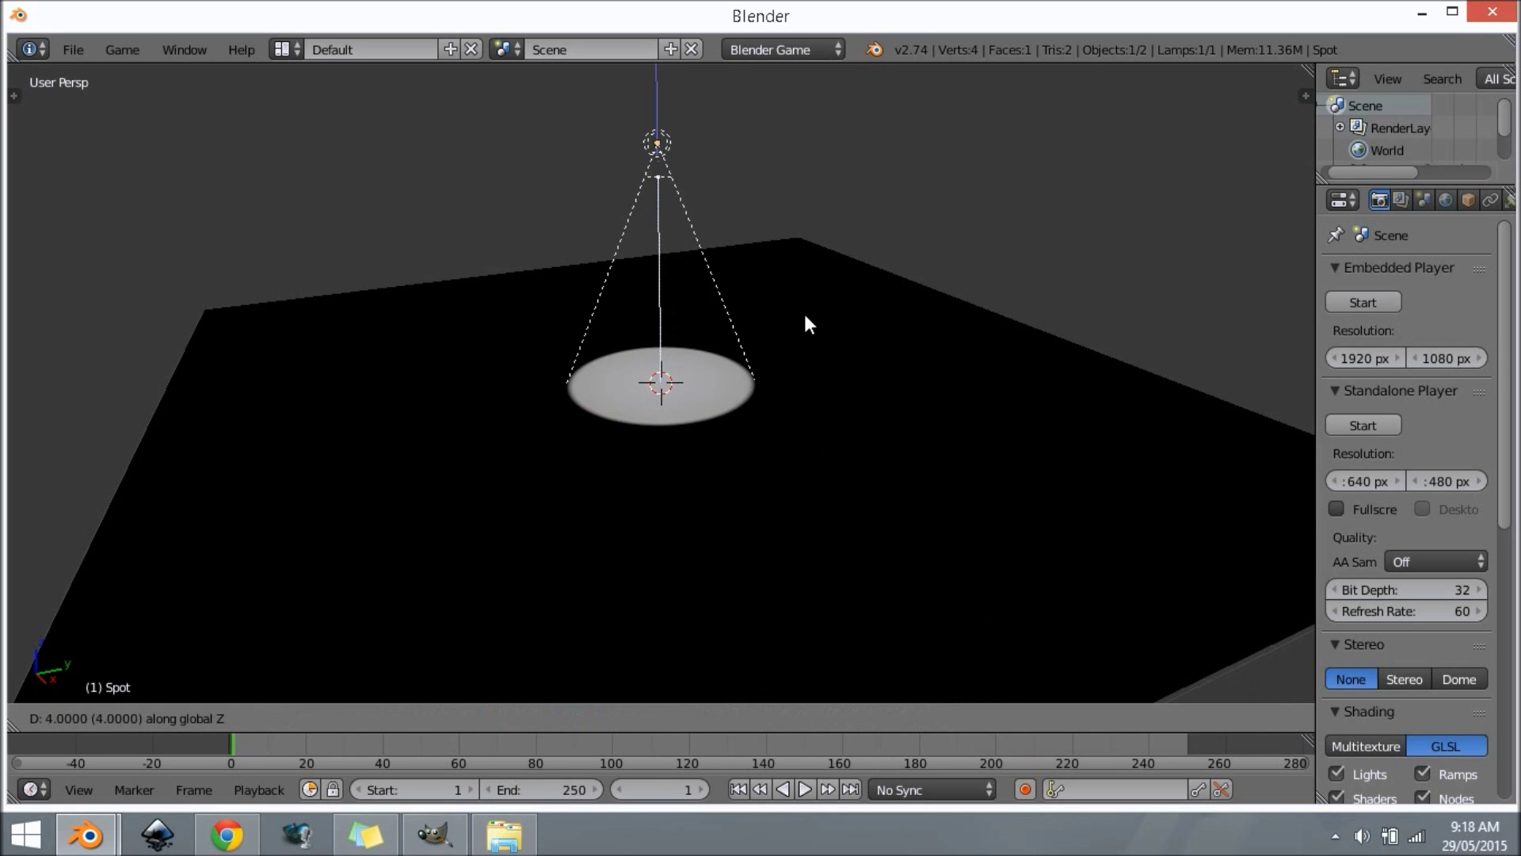
click(797, 279)
- Widen the properties and outliner area beside the viewport
middle_drag(742, 325, 957, 356)
scroll(906, 383, down, 3)
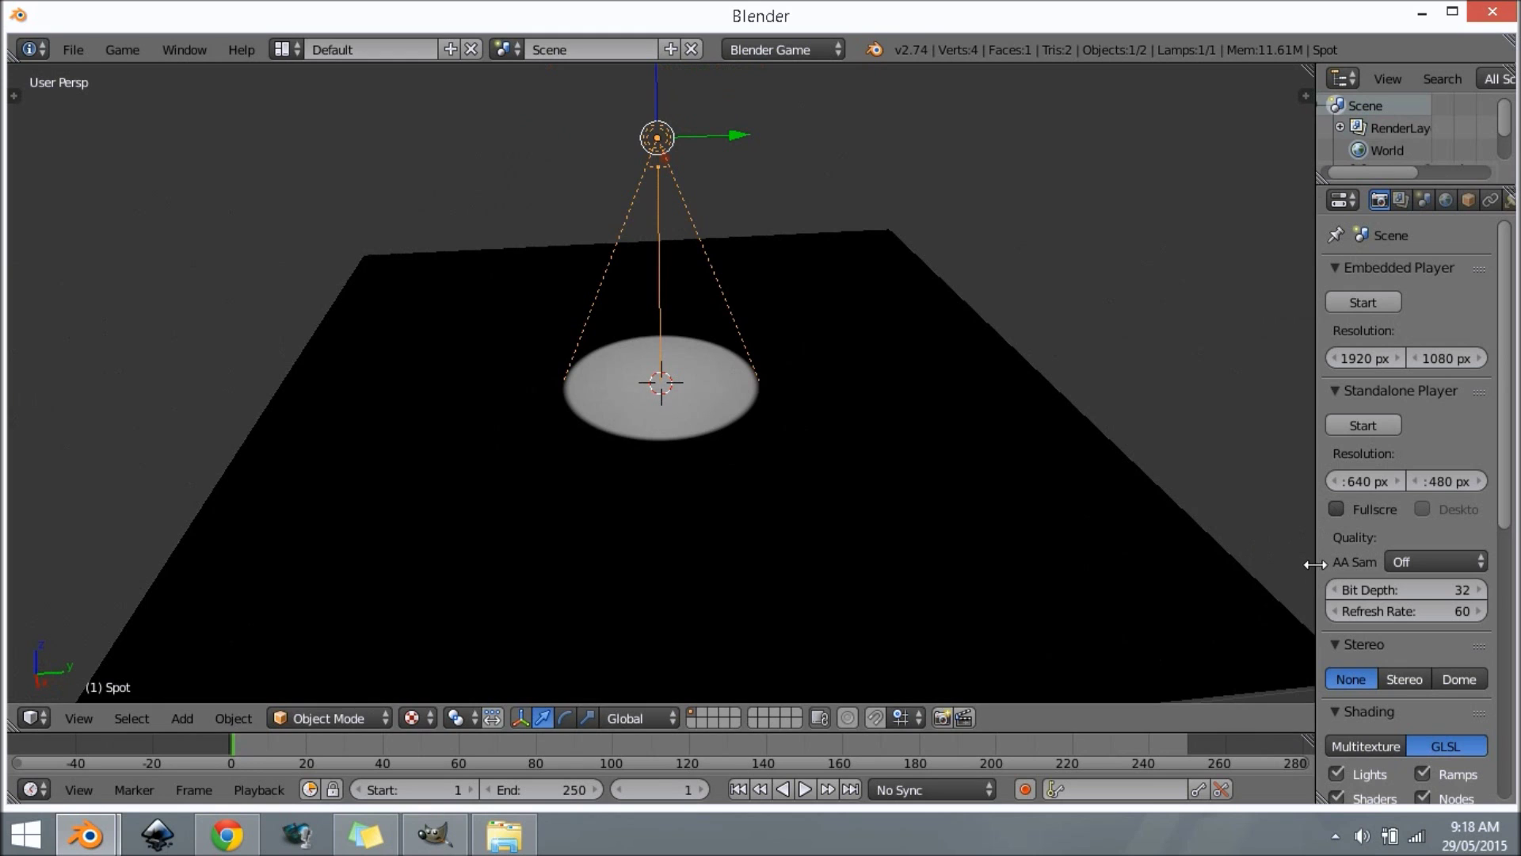
drag(1315, 564, 1200, 564)
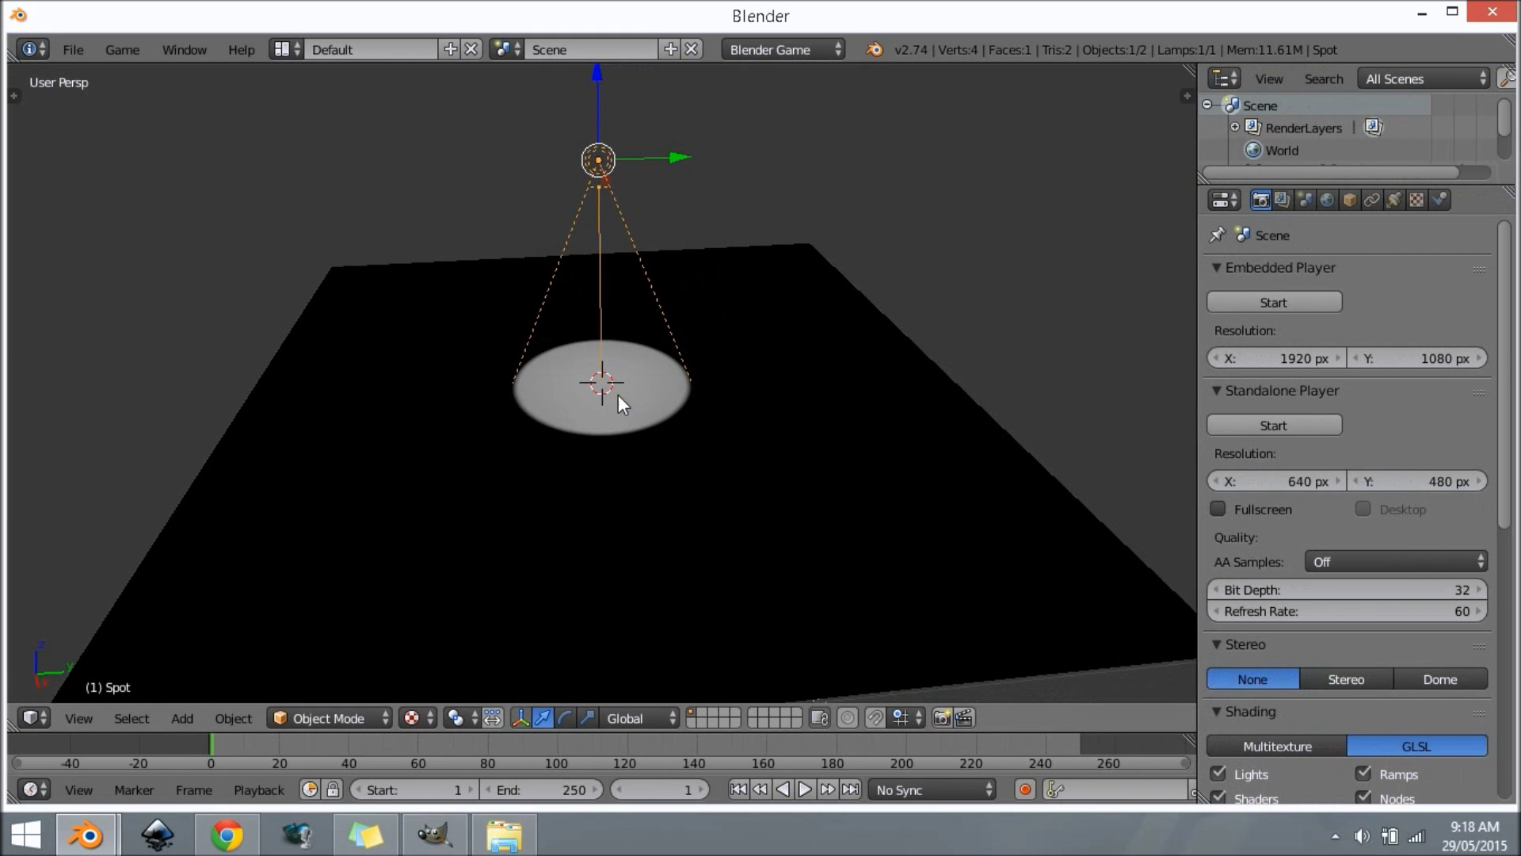
- Close the old untitled bar image in GIMP, discarding its changes
click(427, 846)
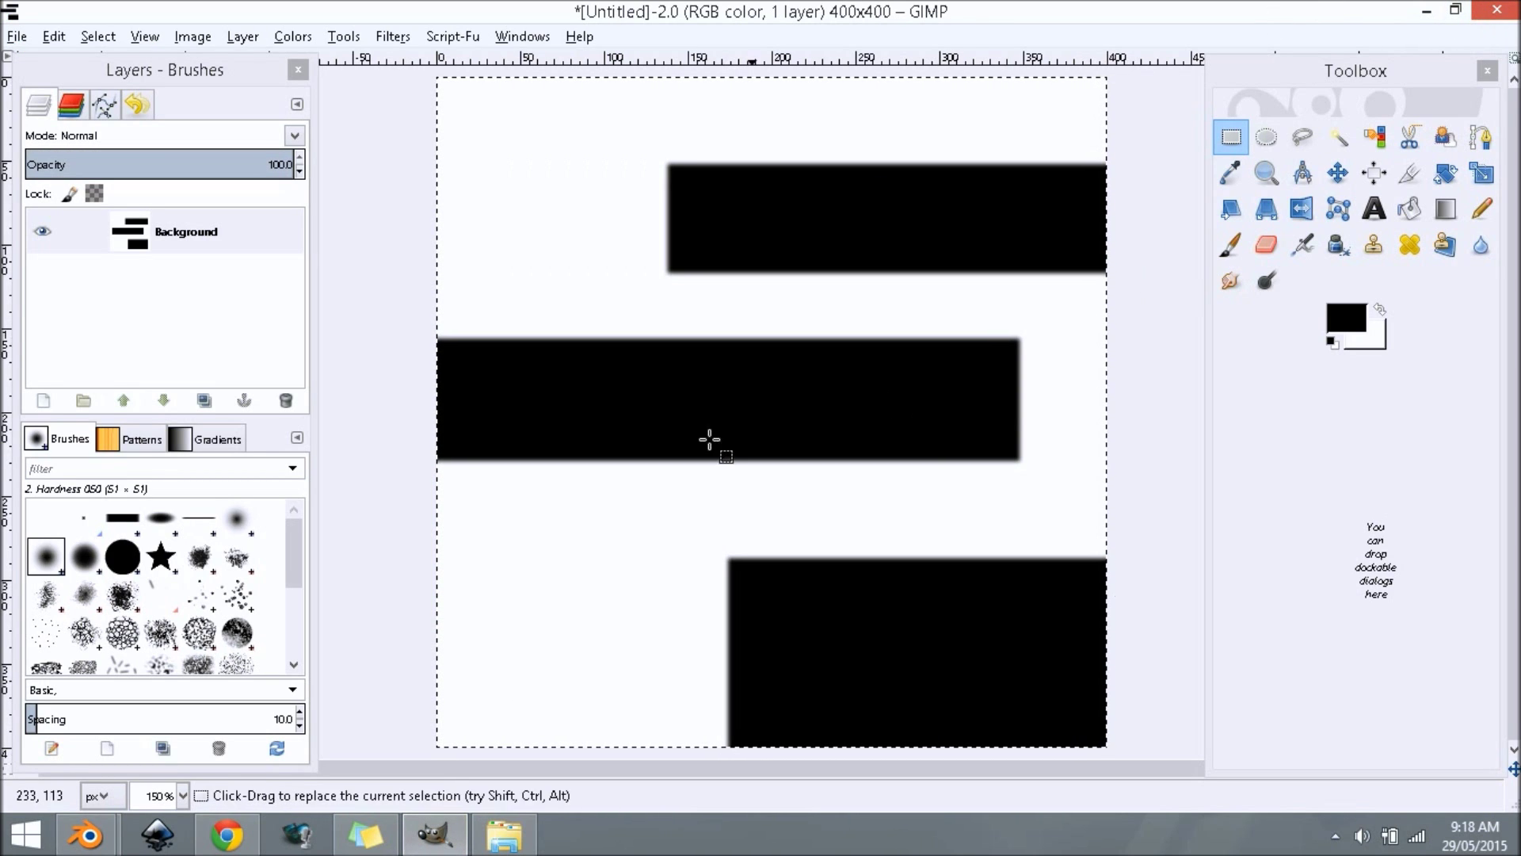
click(1497, 10)
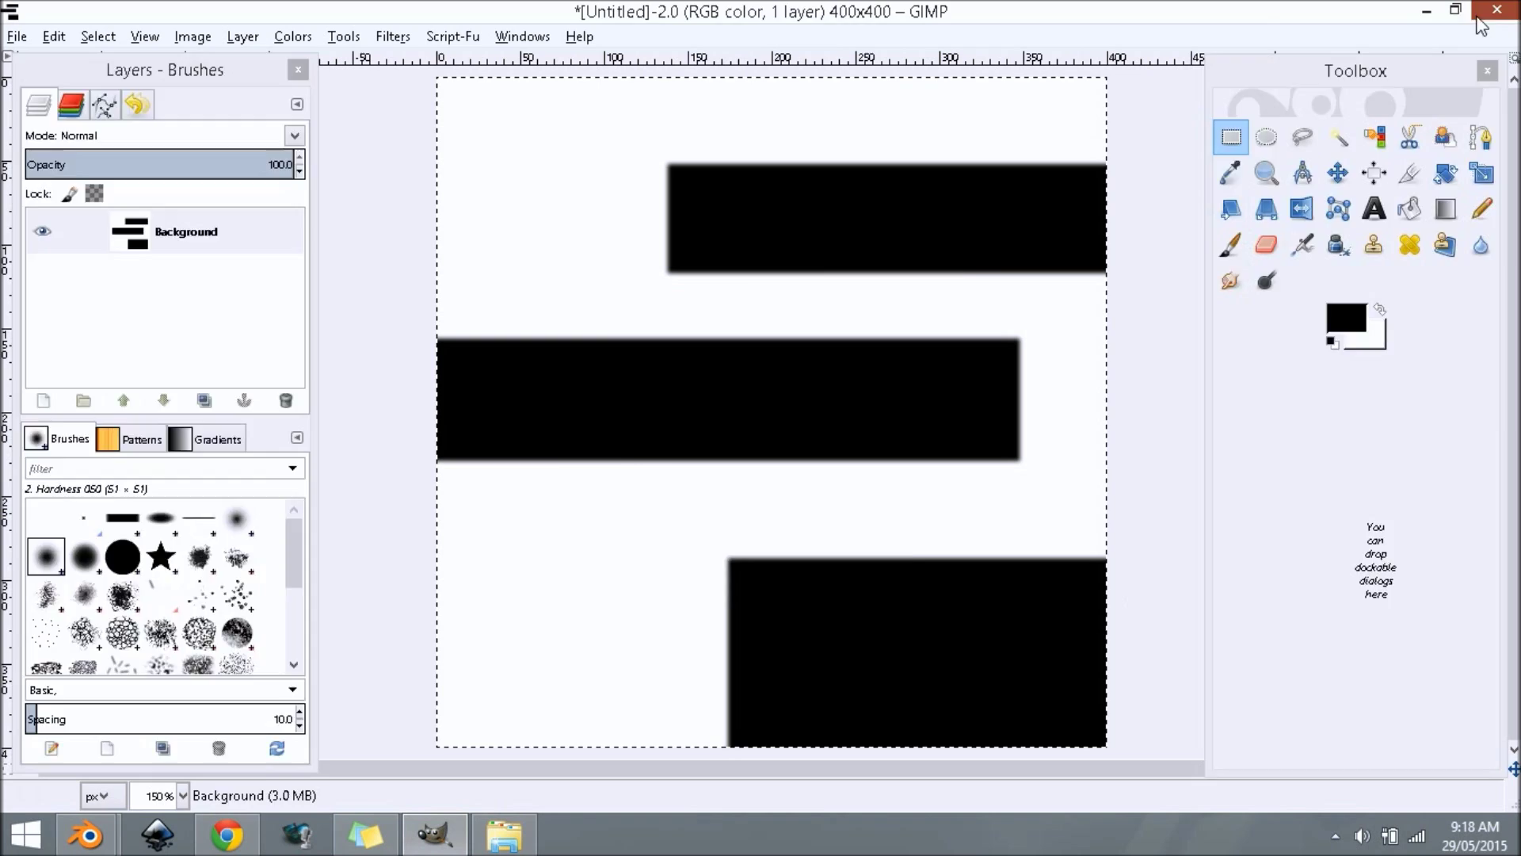
click(788, 579)
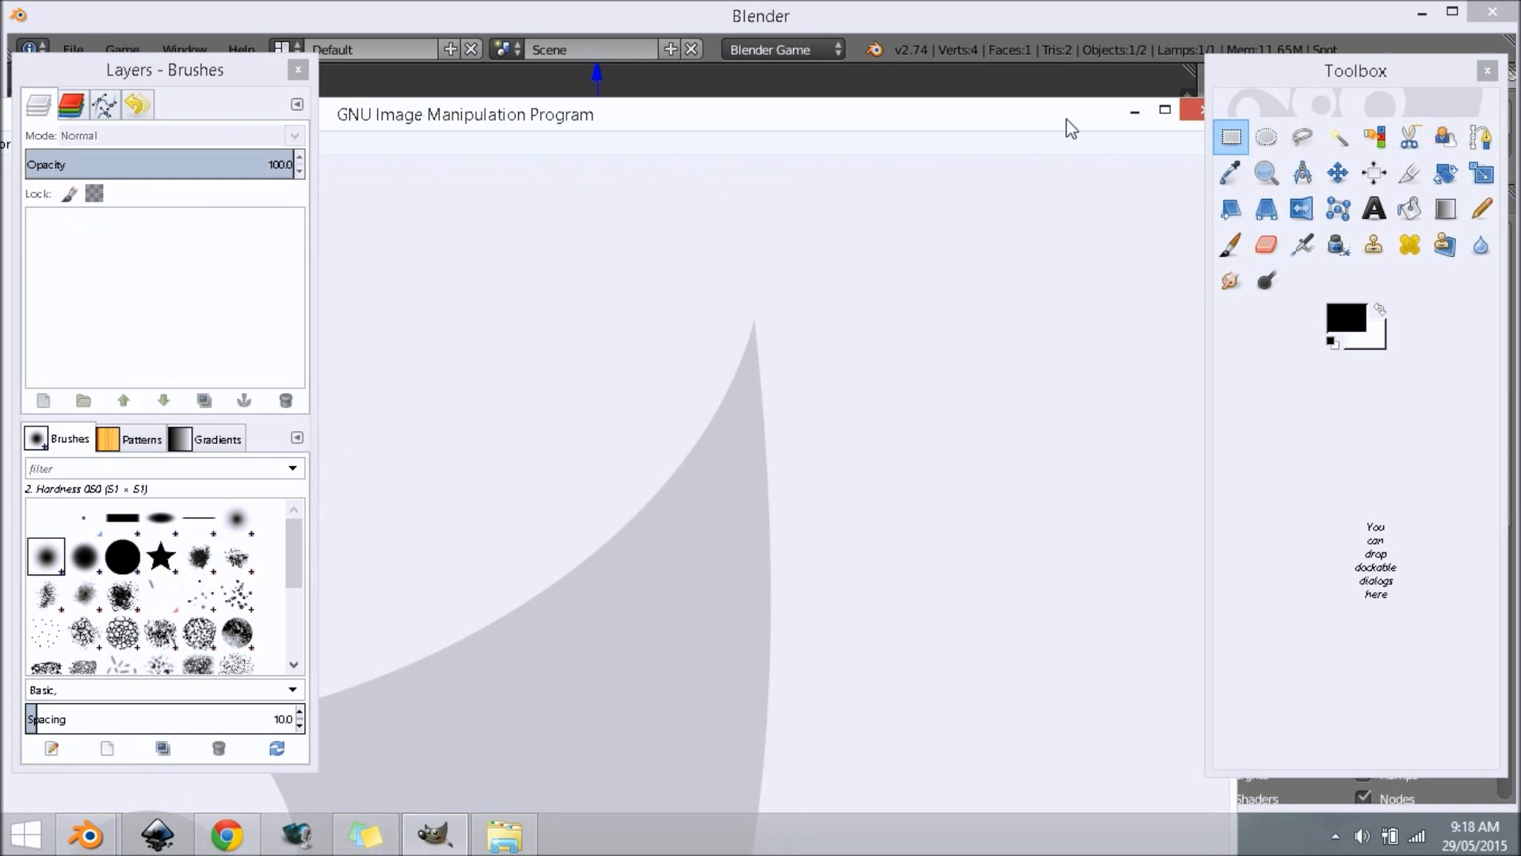
- Maximize GIMP and start a new 400 × 400 pixel image
click(1158, 114)
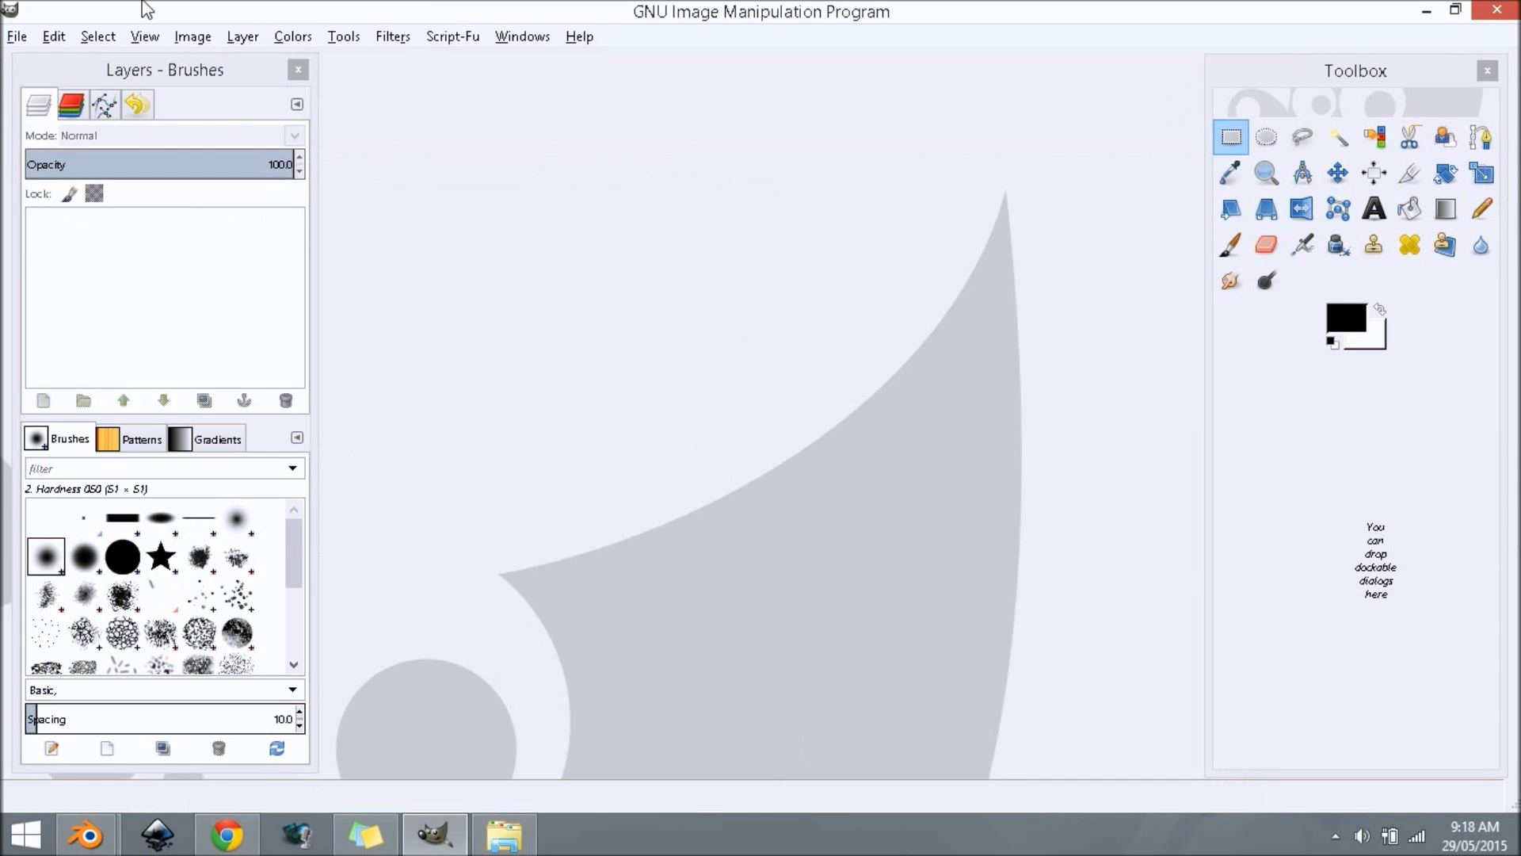
click(17, 36)
click(33, 61)
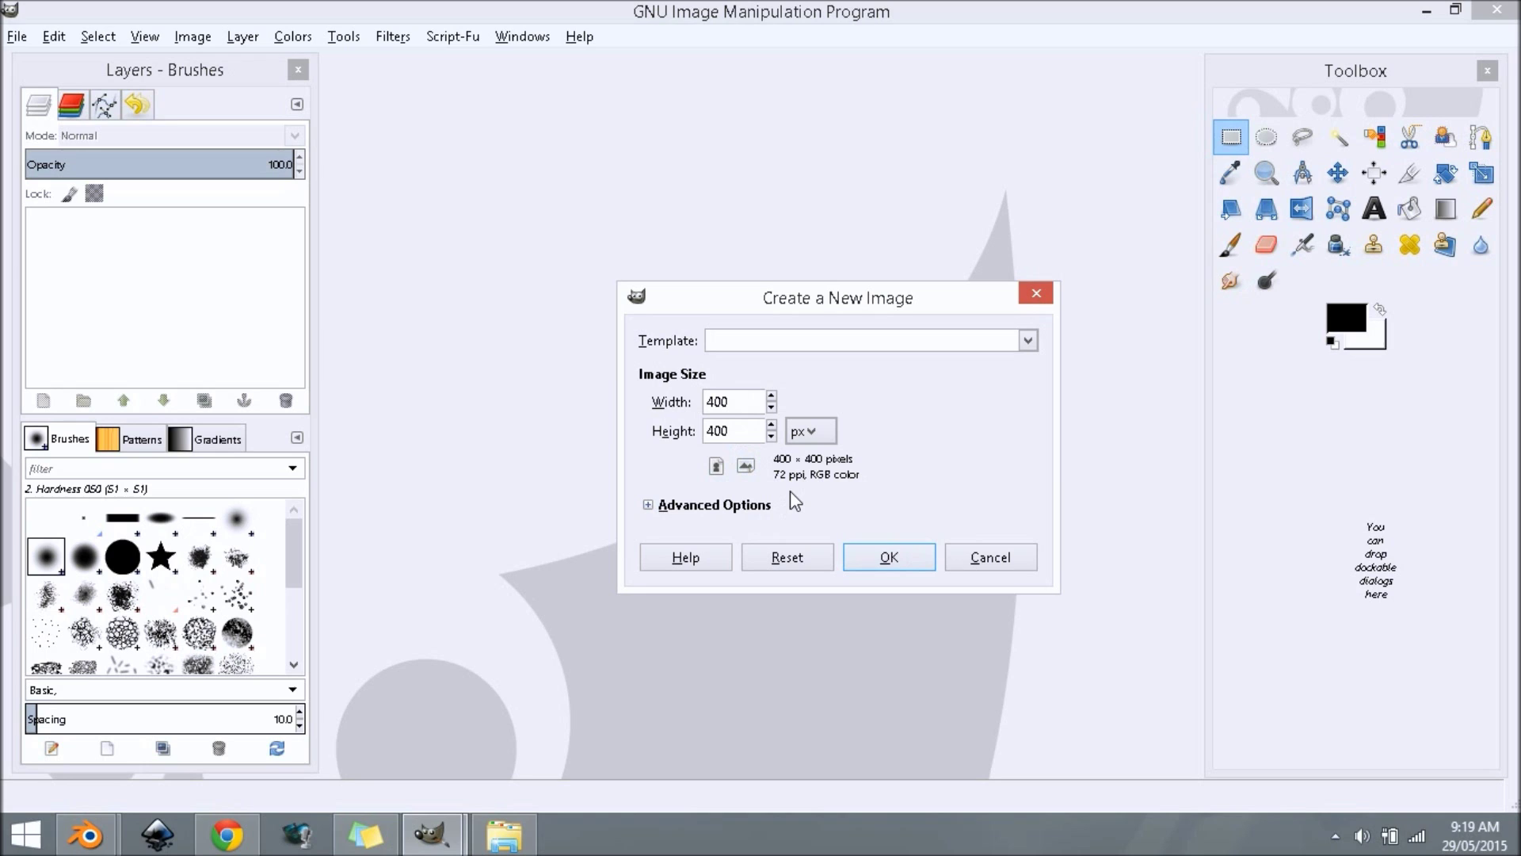
- Create the white image and fill a horizontal band and vertical column black, forming a T
click(891, 558)
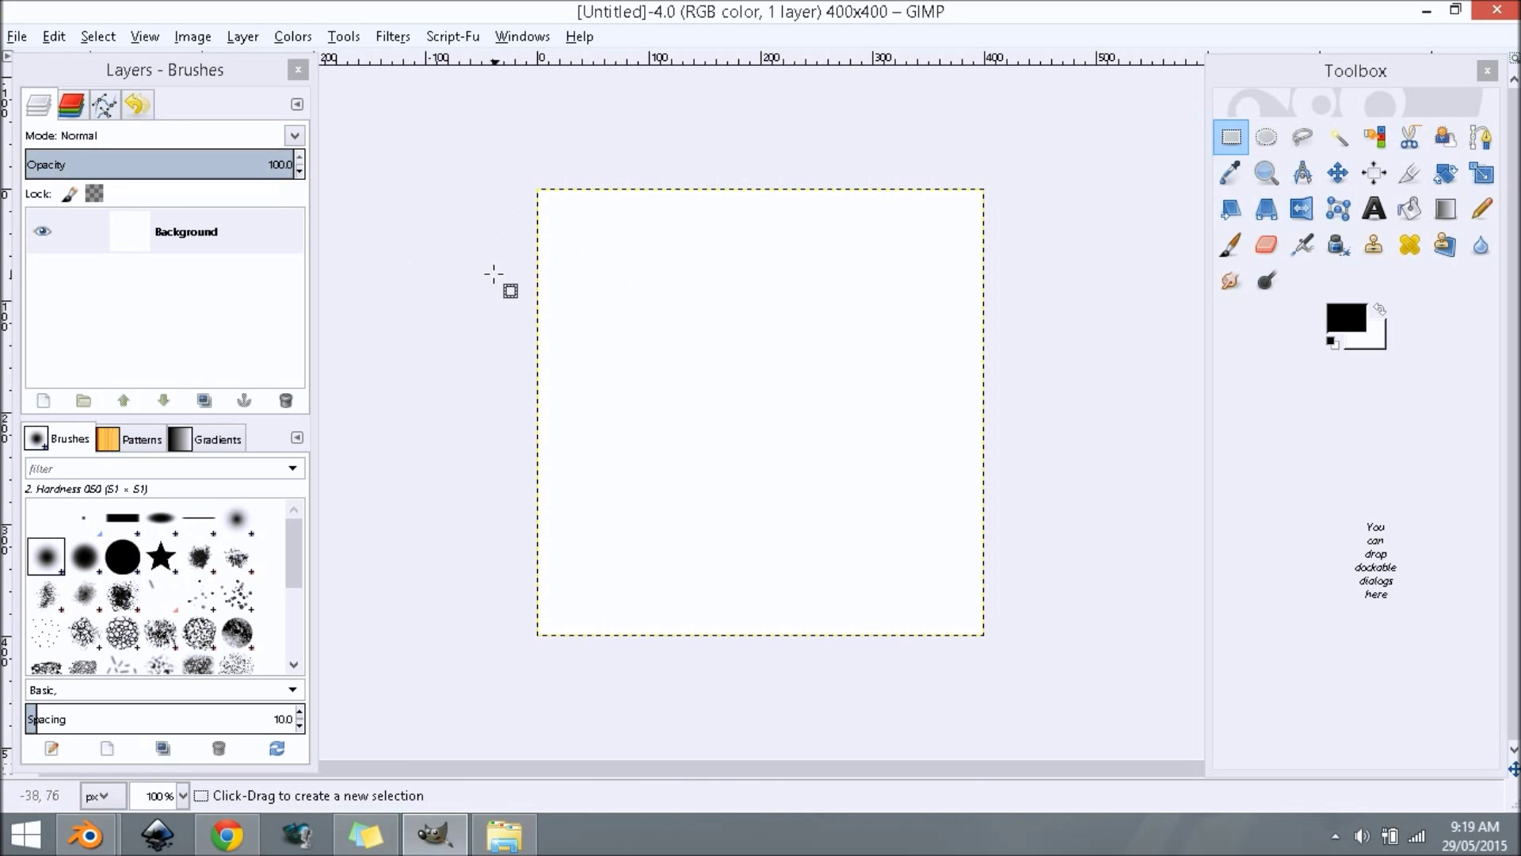
drag(473, 277, 1044, 361)
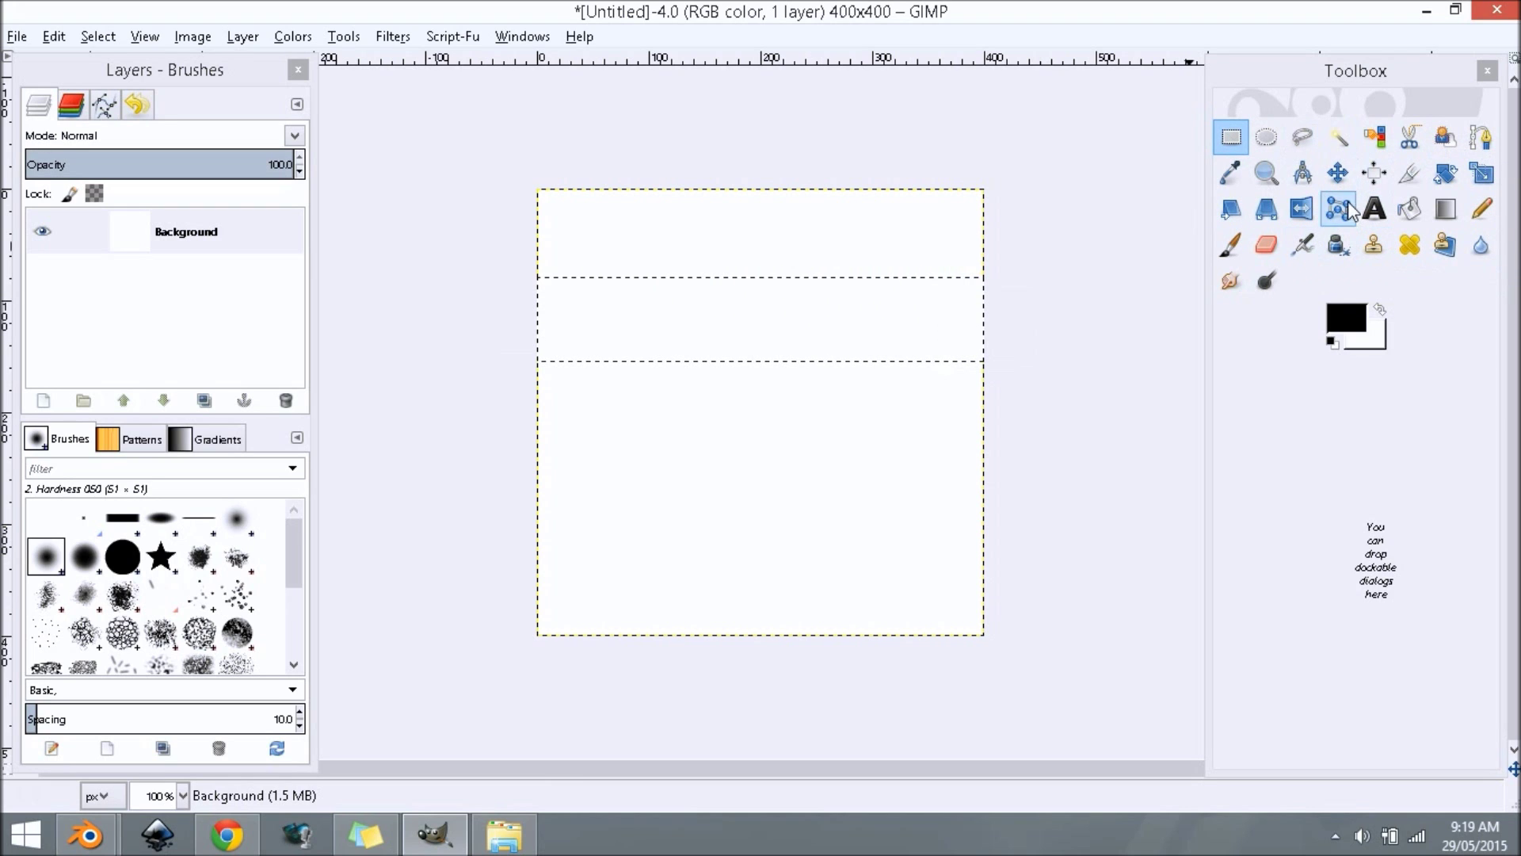
click(1410, 208)
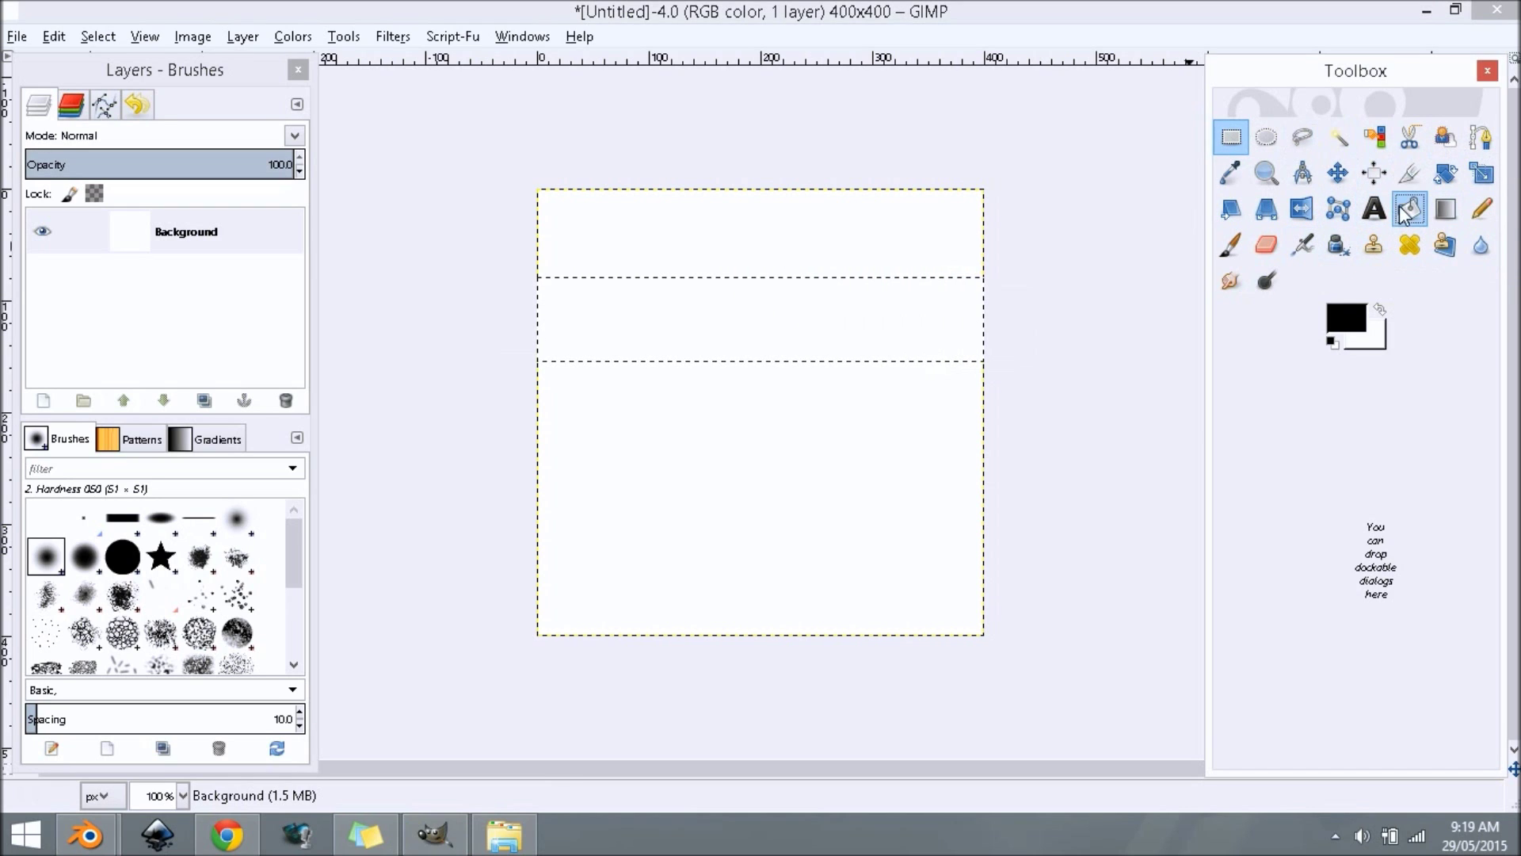
click(777, 322)
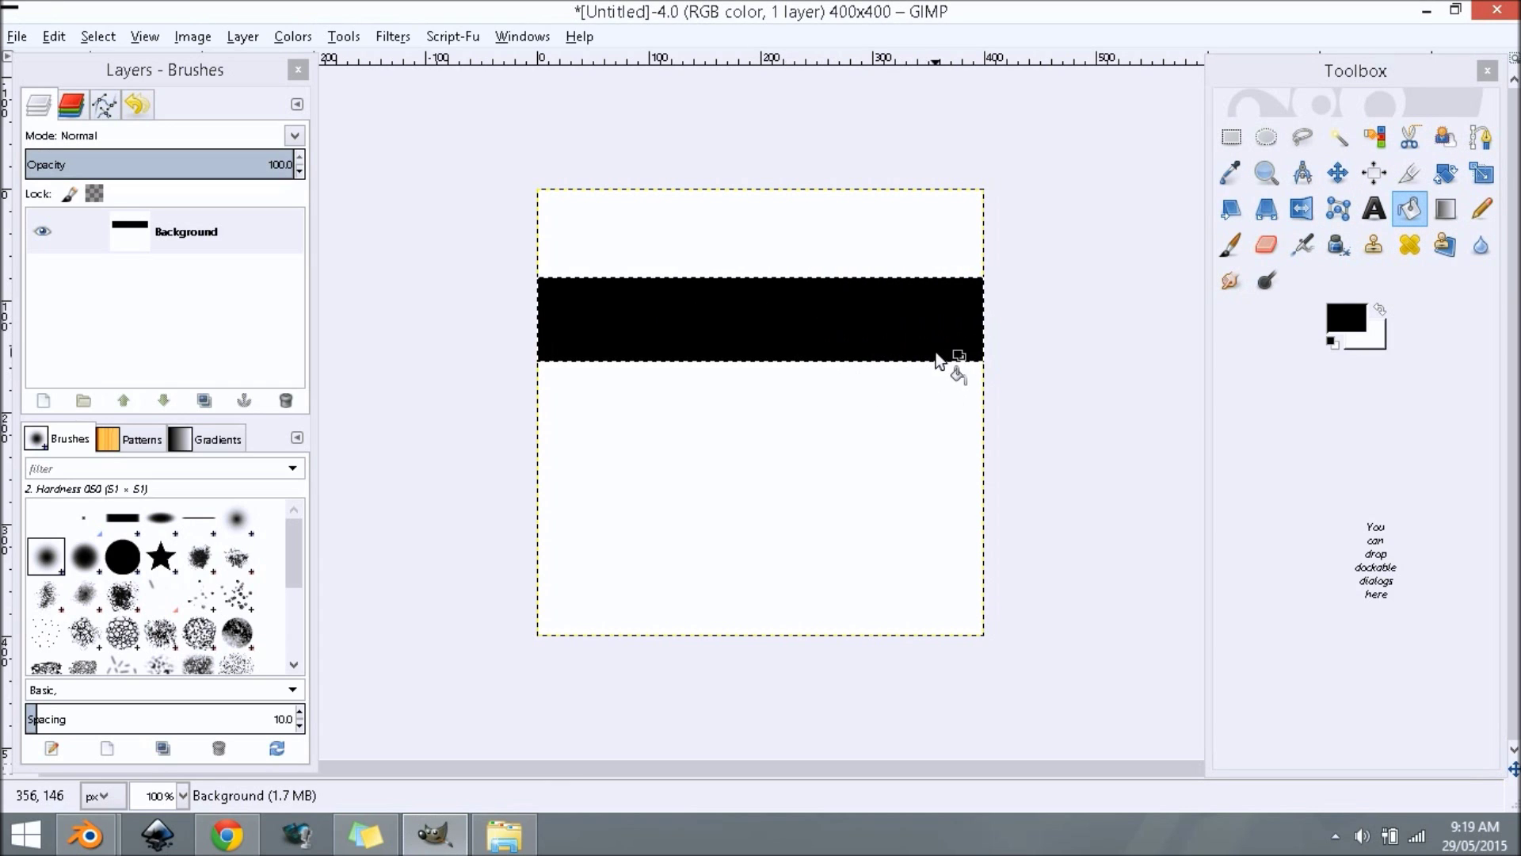
click(1240, 139)
drag(718, 138, 816, 660)
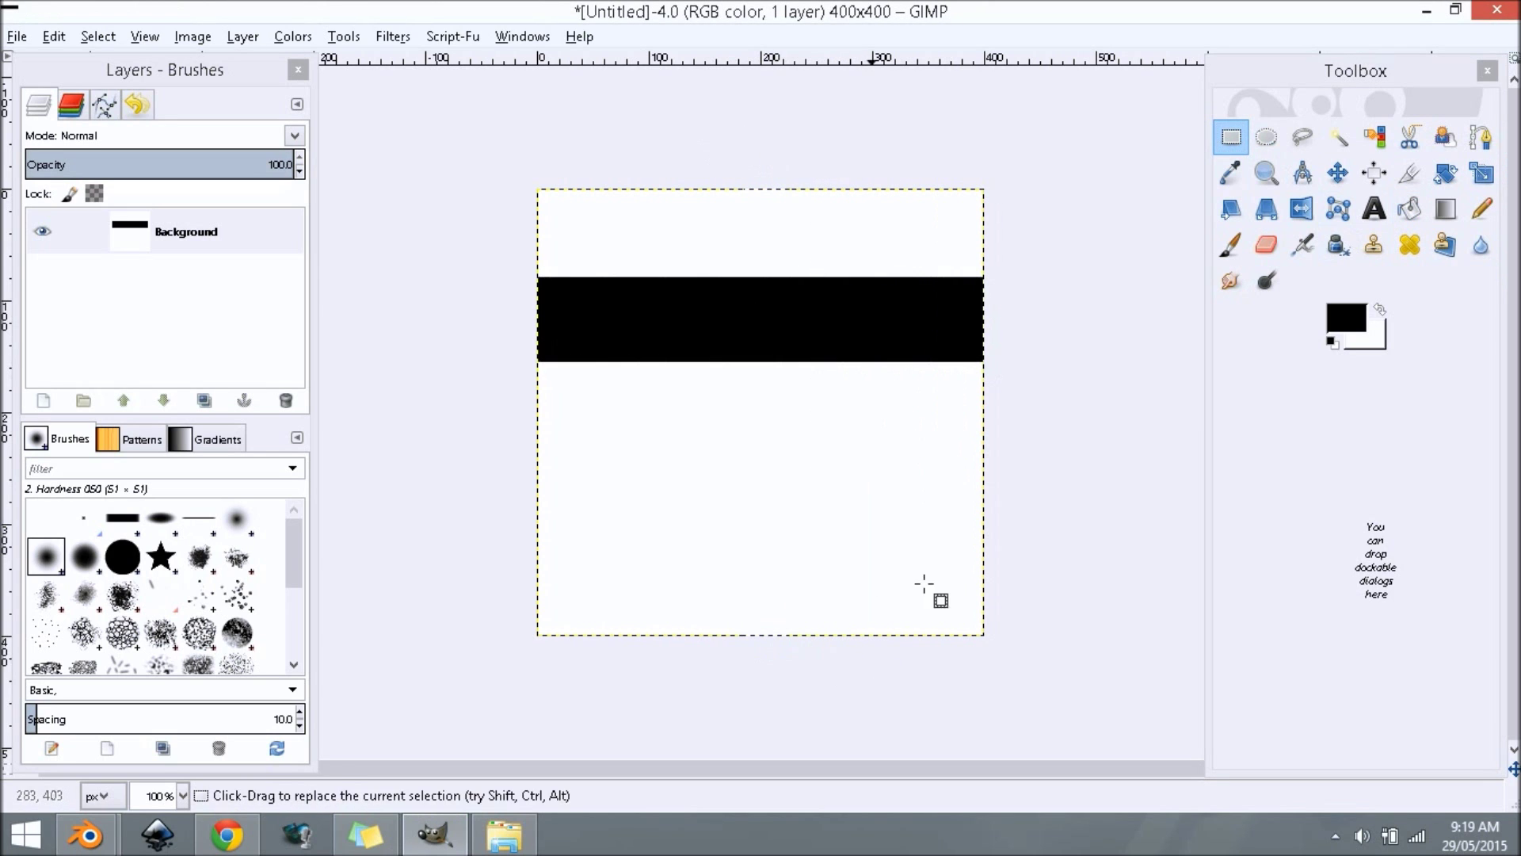
click(1410, 210)
click(724, 498)
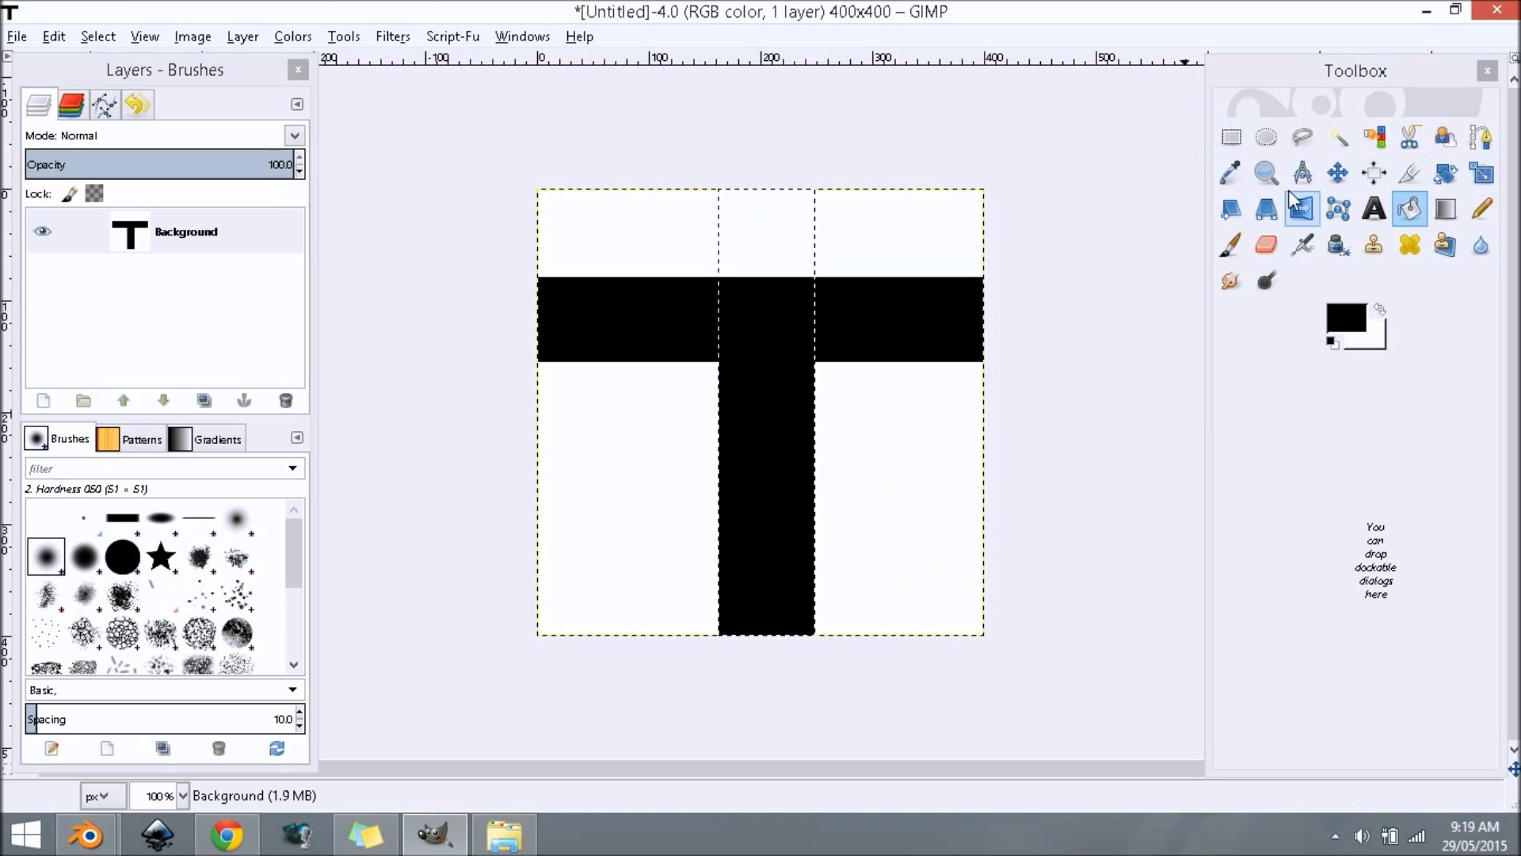
- Fill black rectangles at the lower right and lower left of the T stem
click(1231, 137)
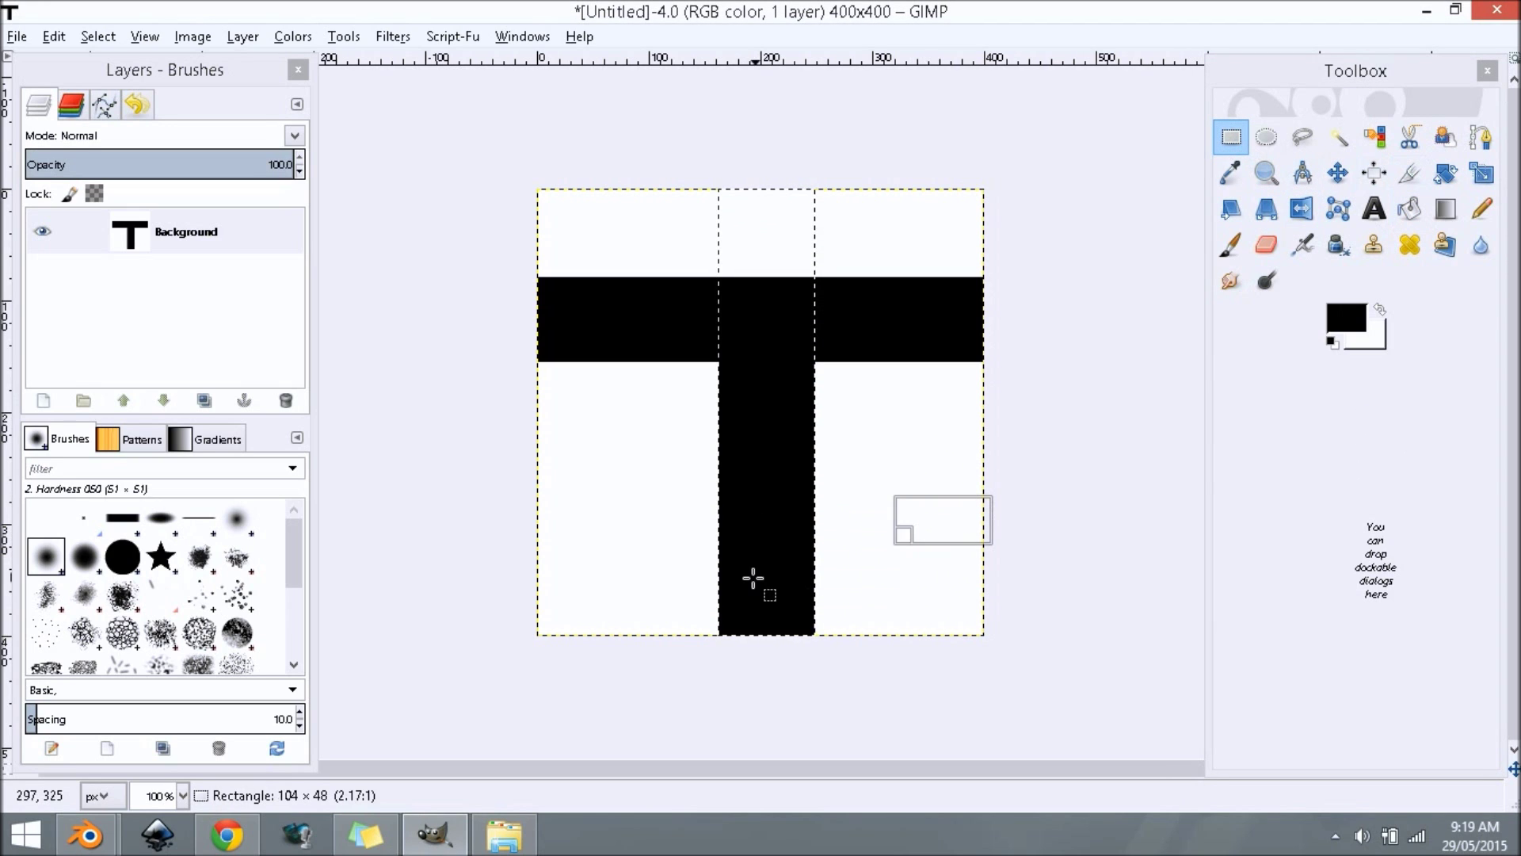
drag(753, 578, 757, 577)
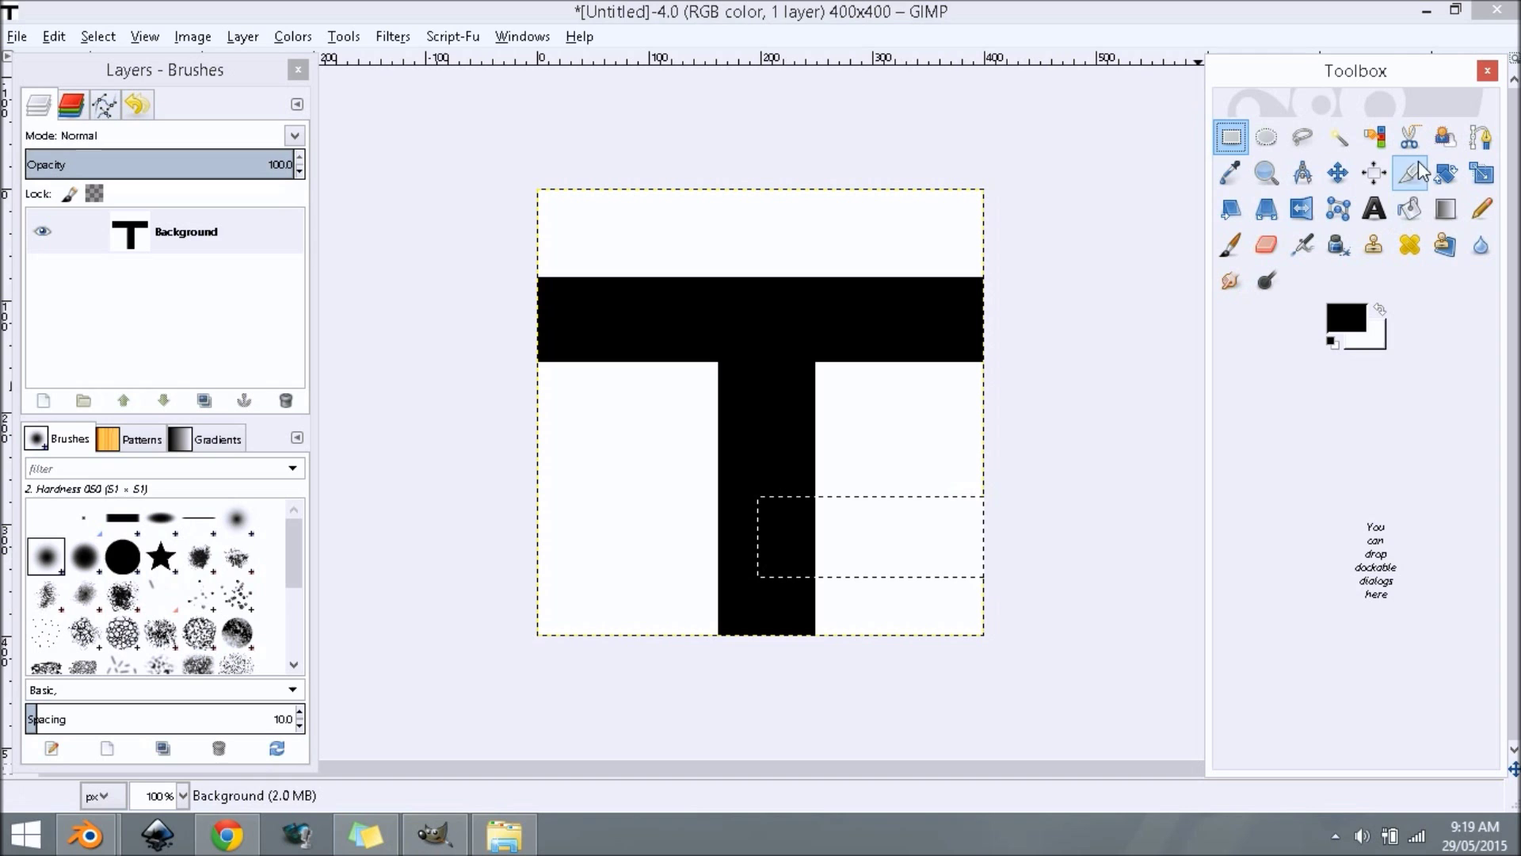
click(1410, 208)
click(848, 530)
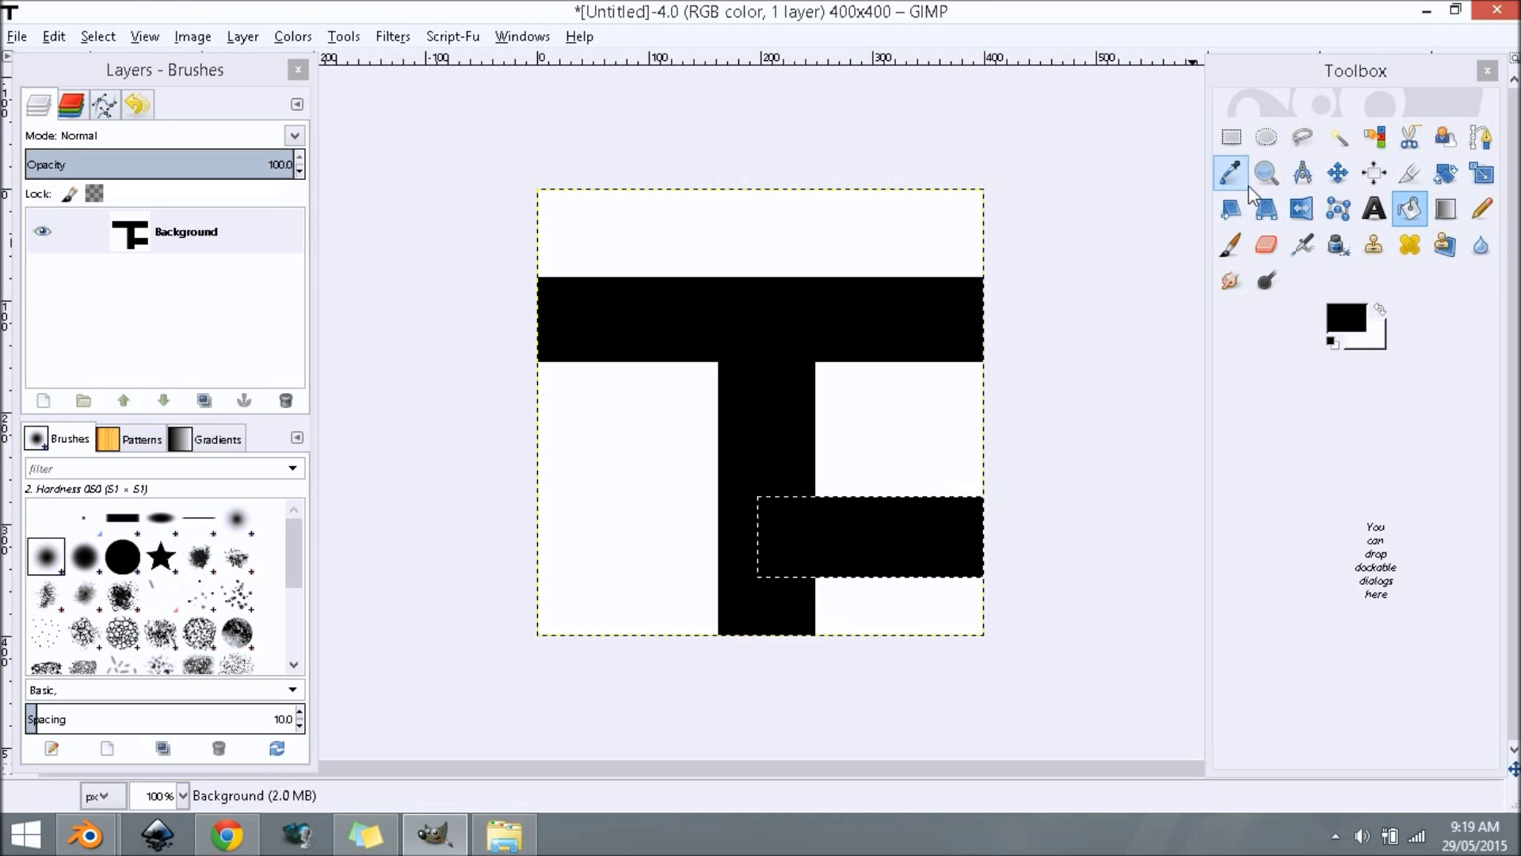
key(r)
drag(743, 424, 413, 575)
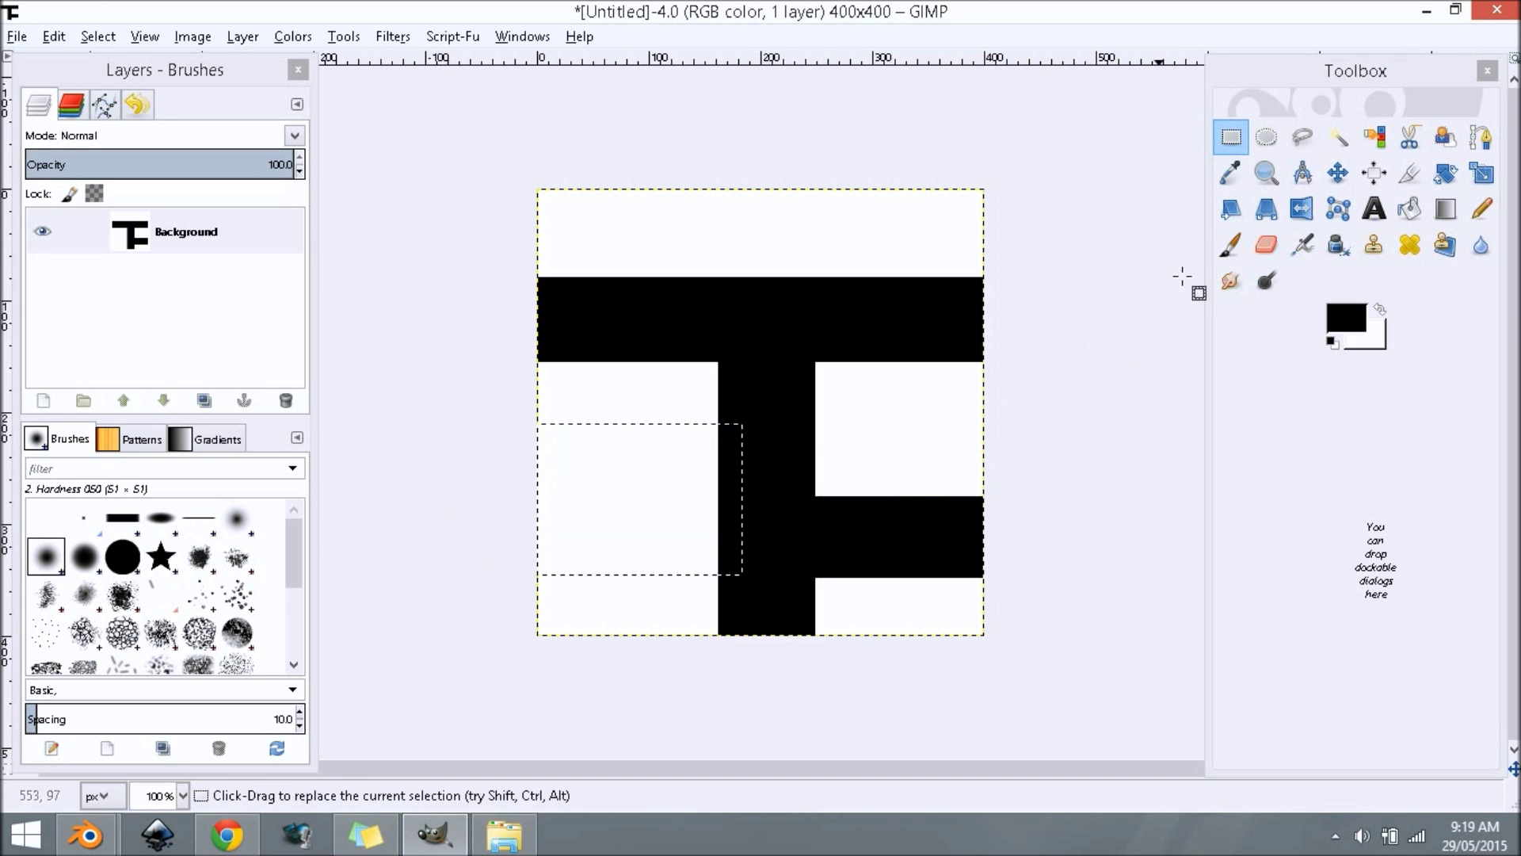
click(1410, 209)
click(621, 485)
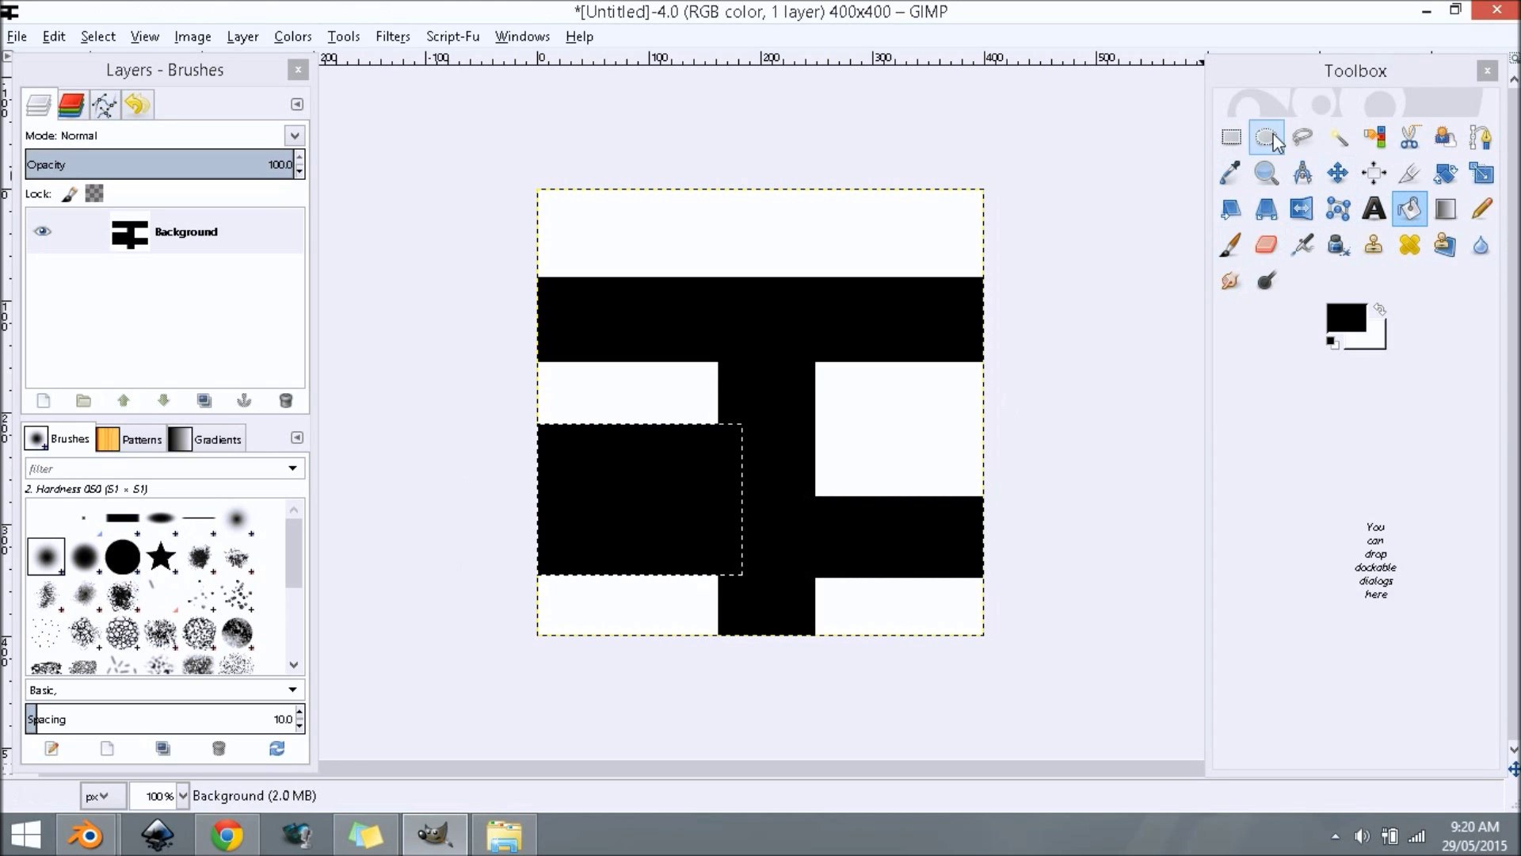
- Fill a top-centre block and a tall right-side strip with black
click(1231, 137)
drag(746, 154, 903, 325)
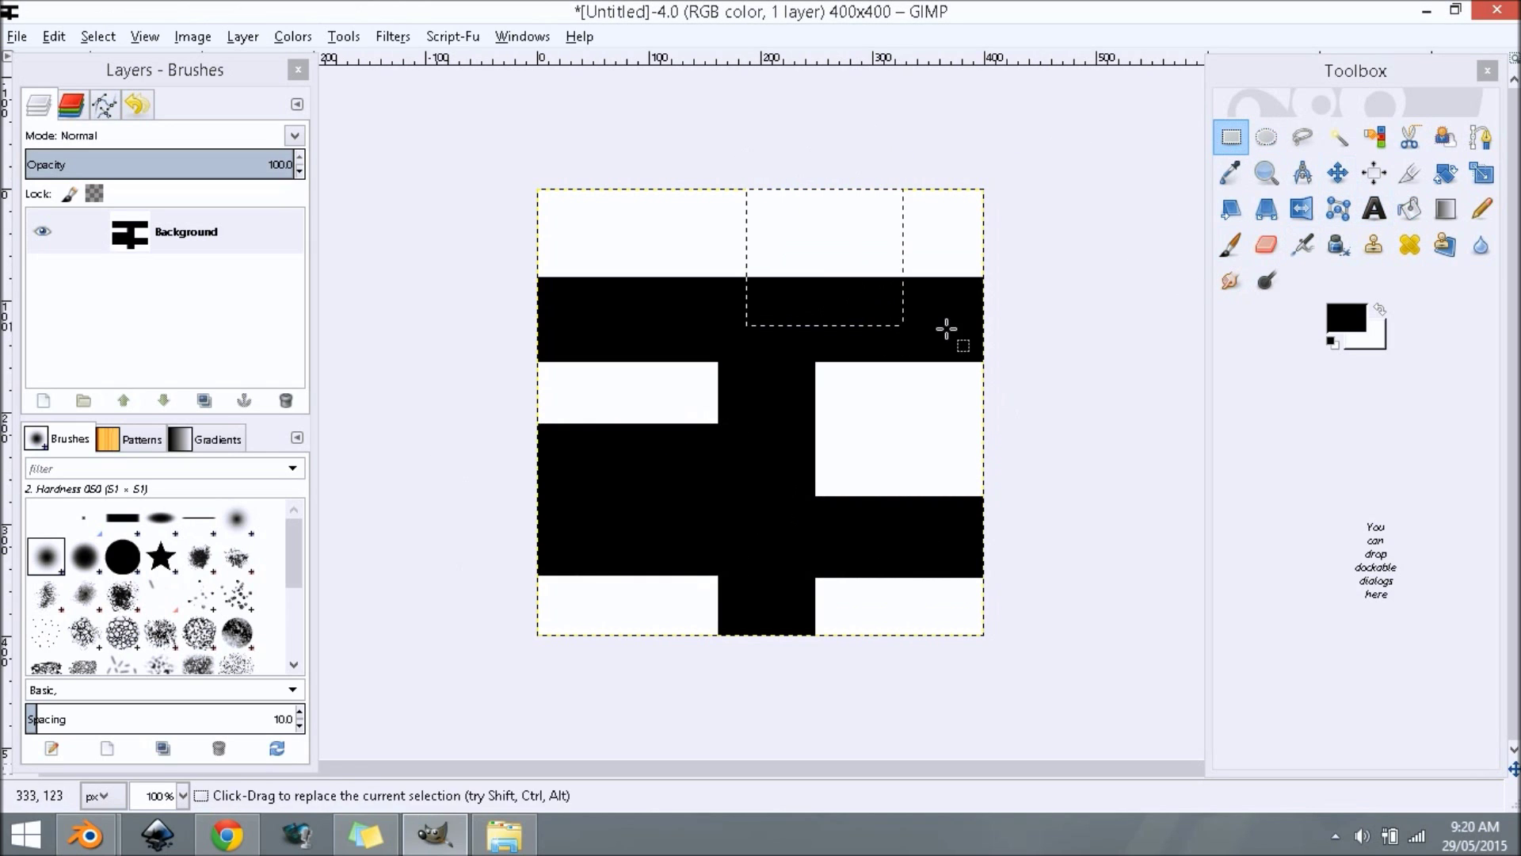
click(1409, 208)
click(778, 257)
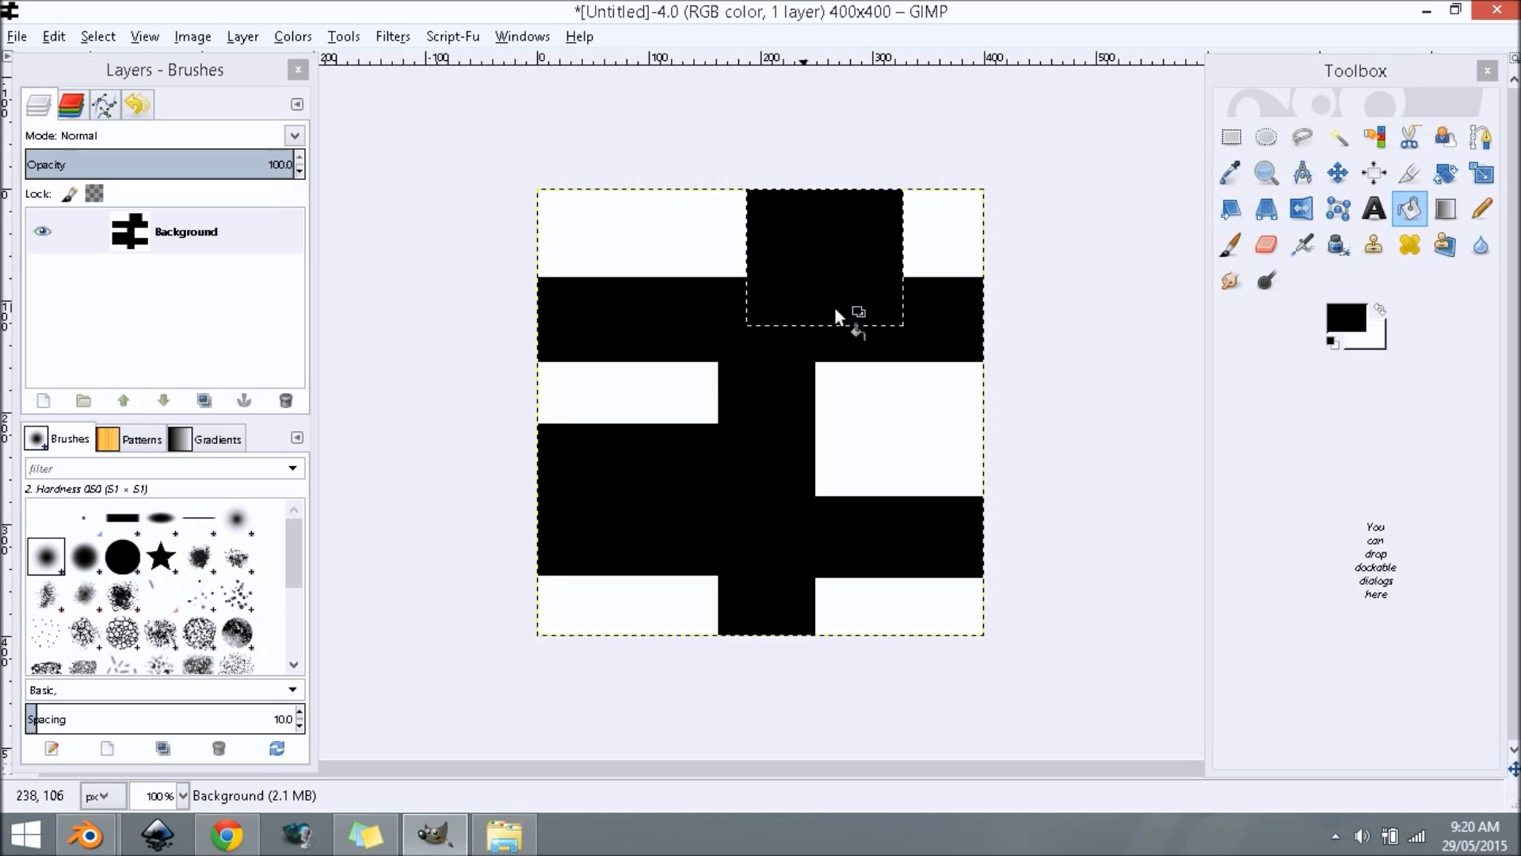
click(1231, 139)
drag(900, 528, 954, 342)
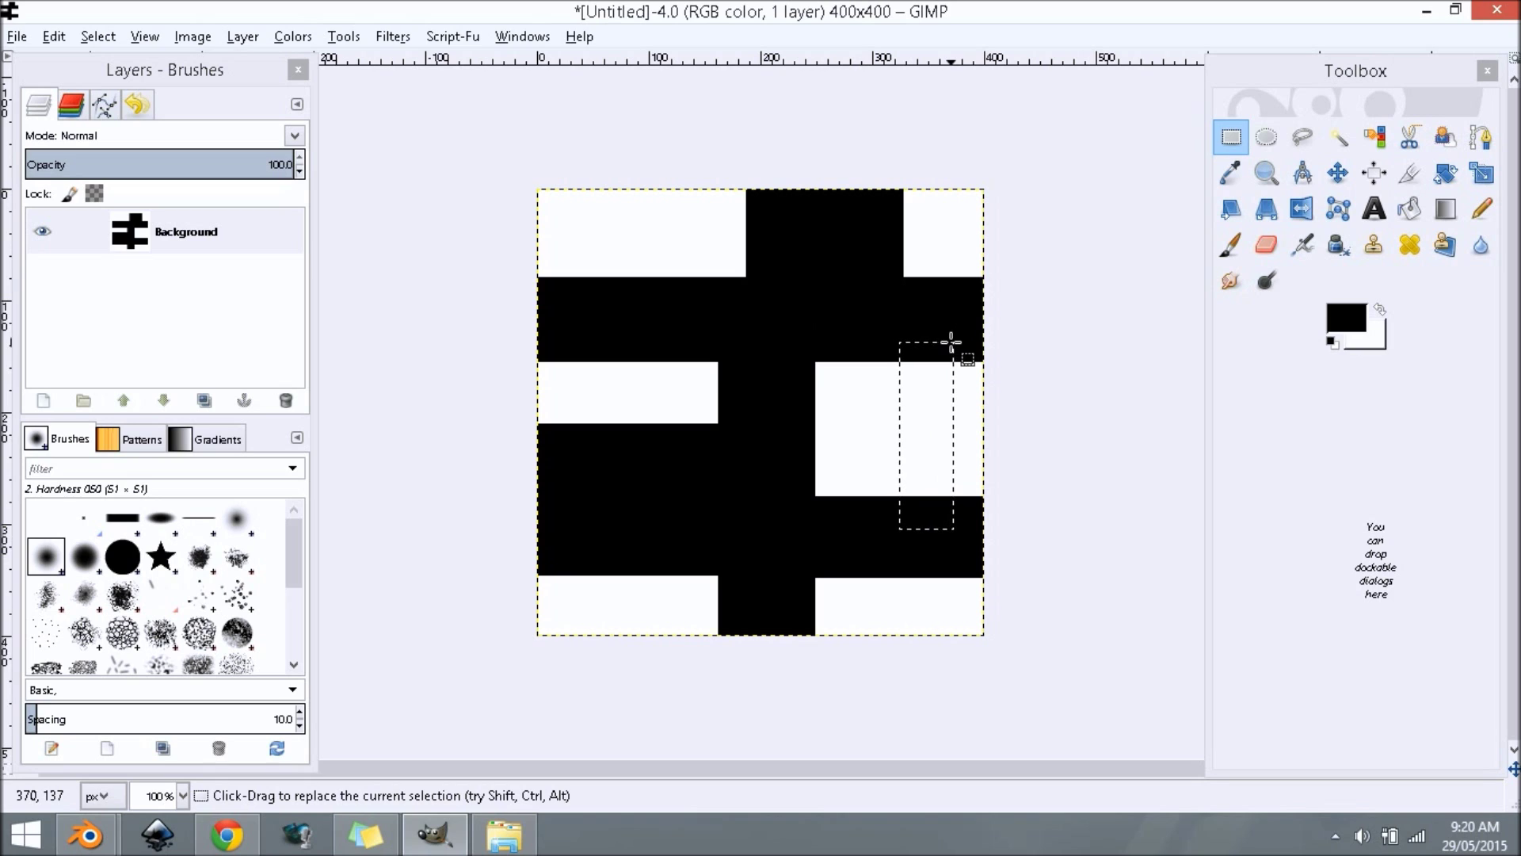
click(1410, 209)
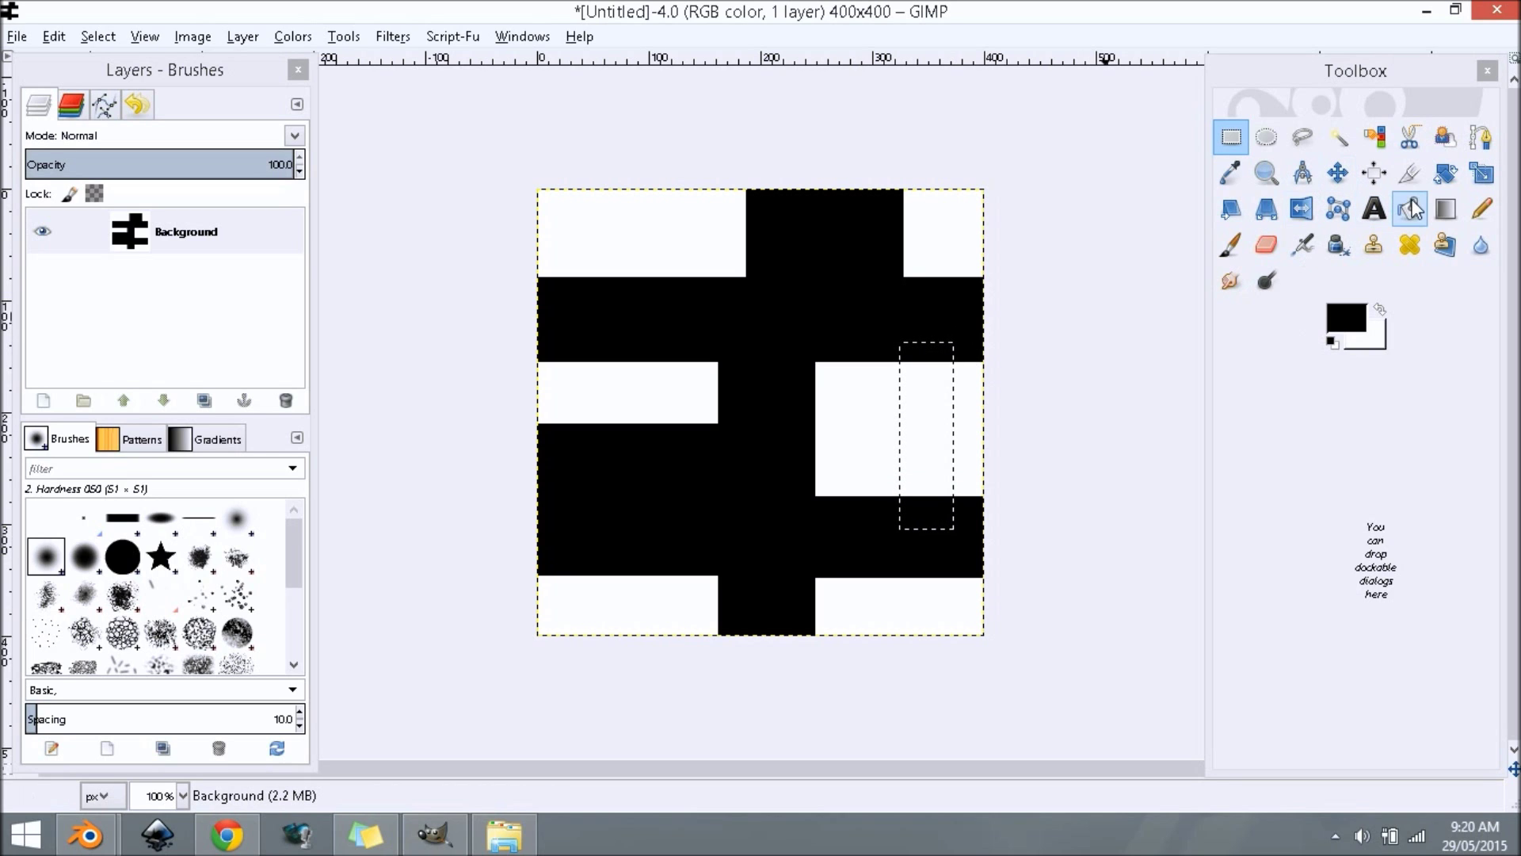
click(927, 467)
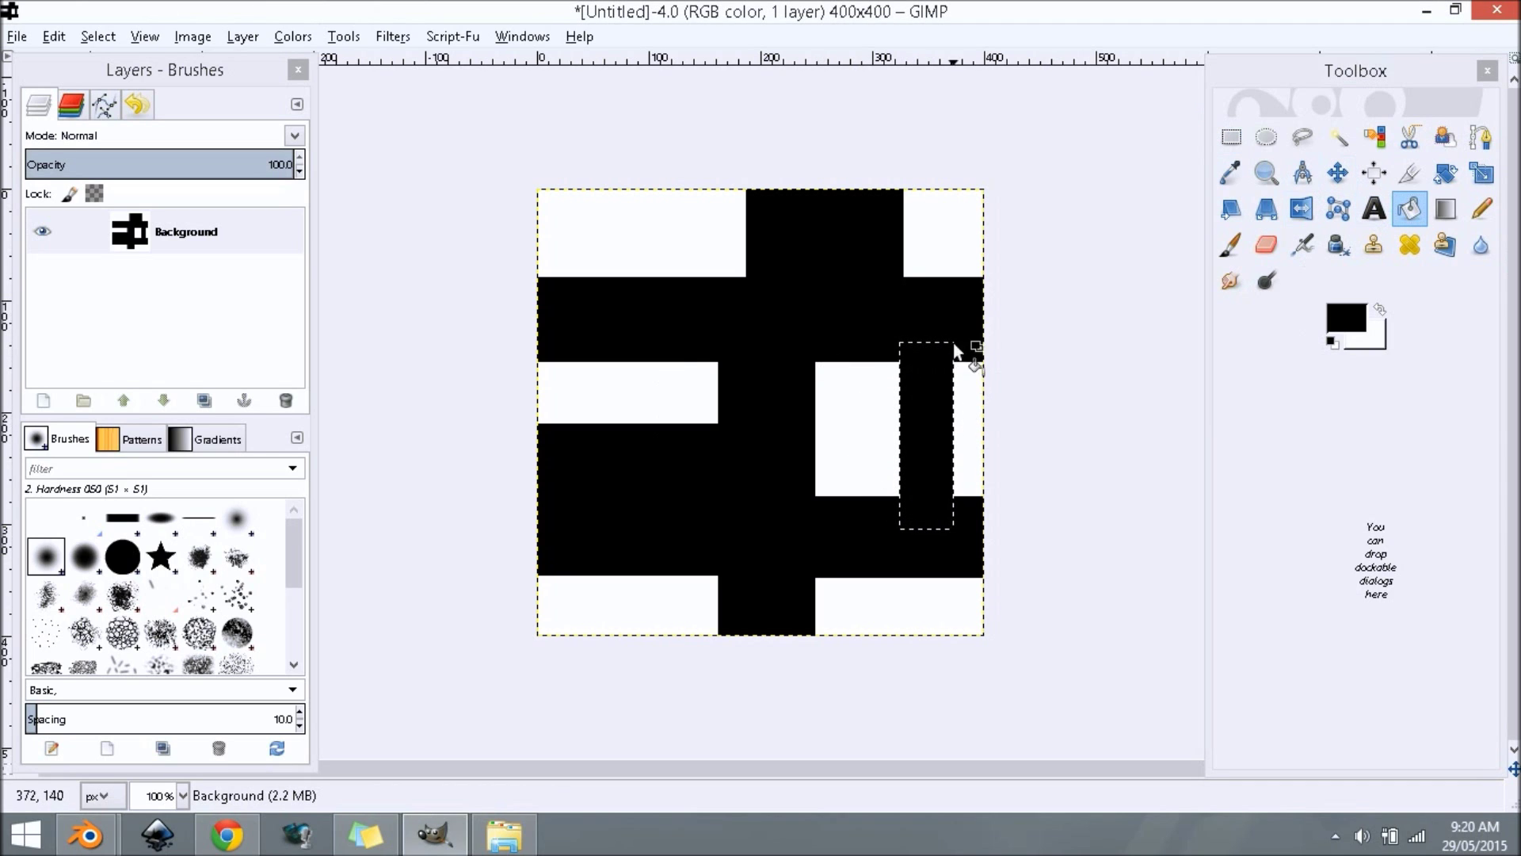
- Drop the selection and zoom in on the bar pattern
click(1230, 140)
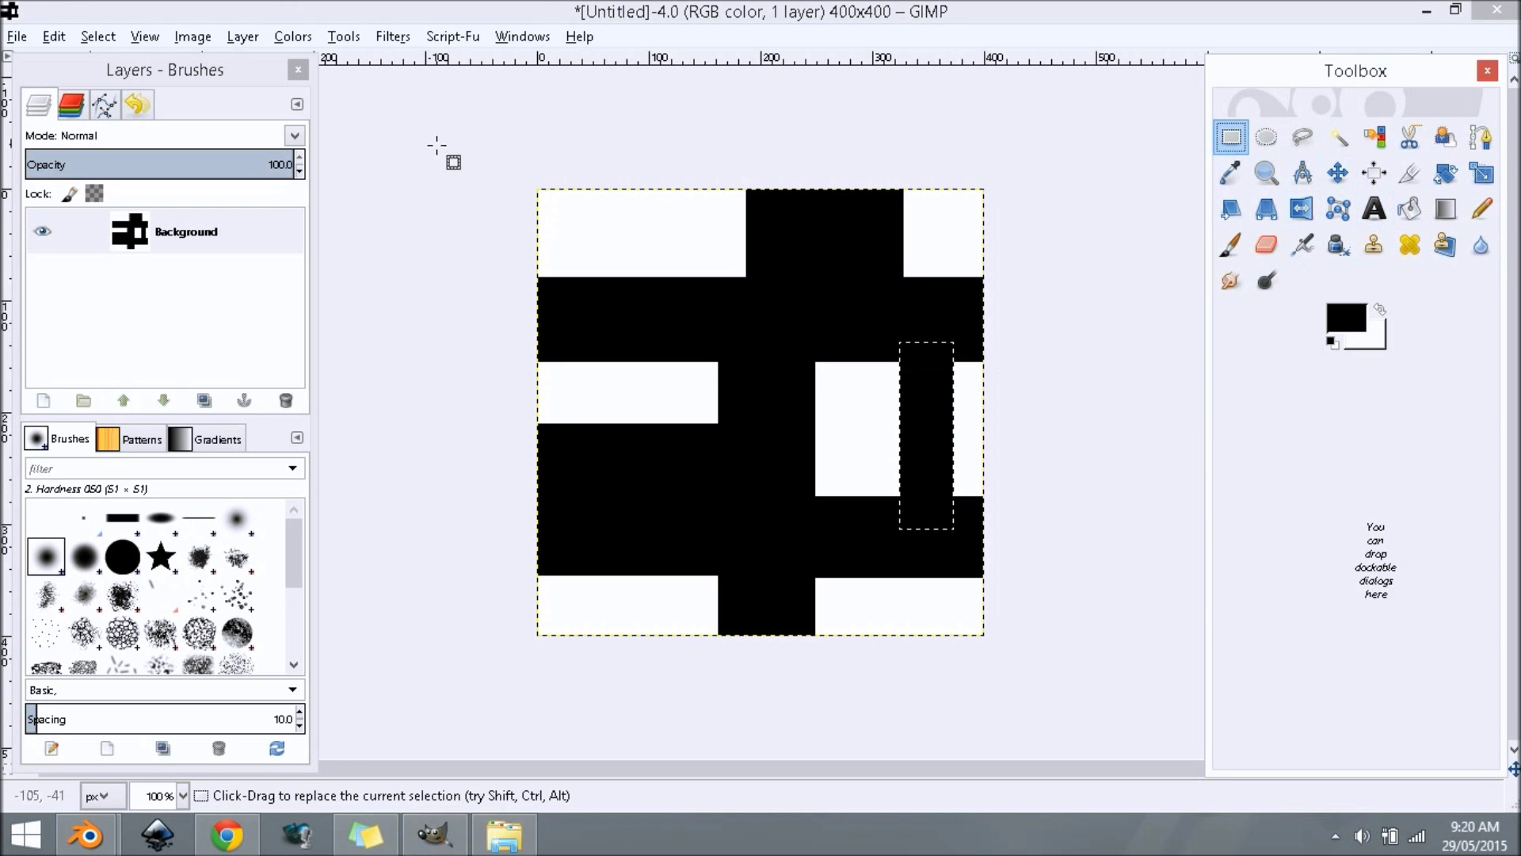
drag(426, 143, 1053, 693)
click(737, 320)
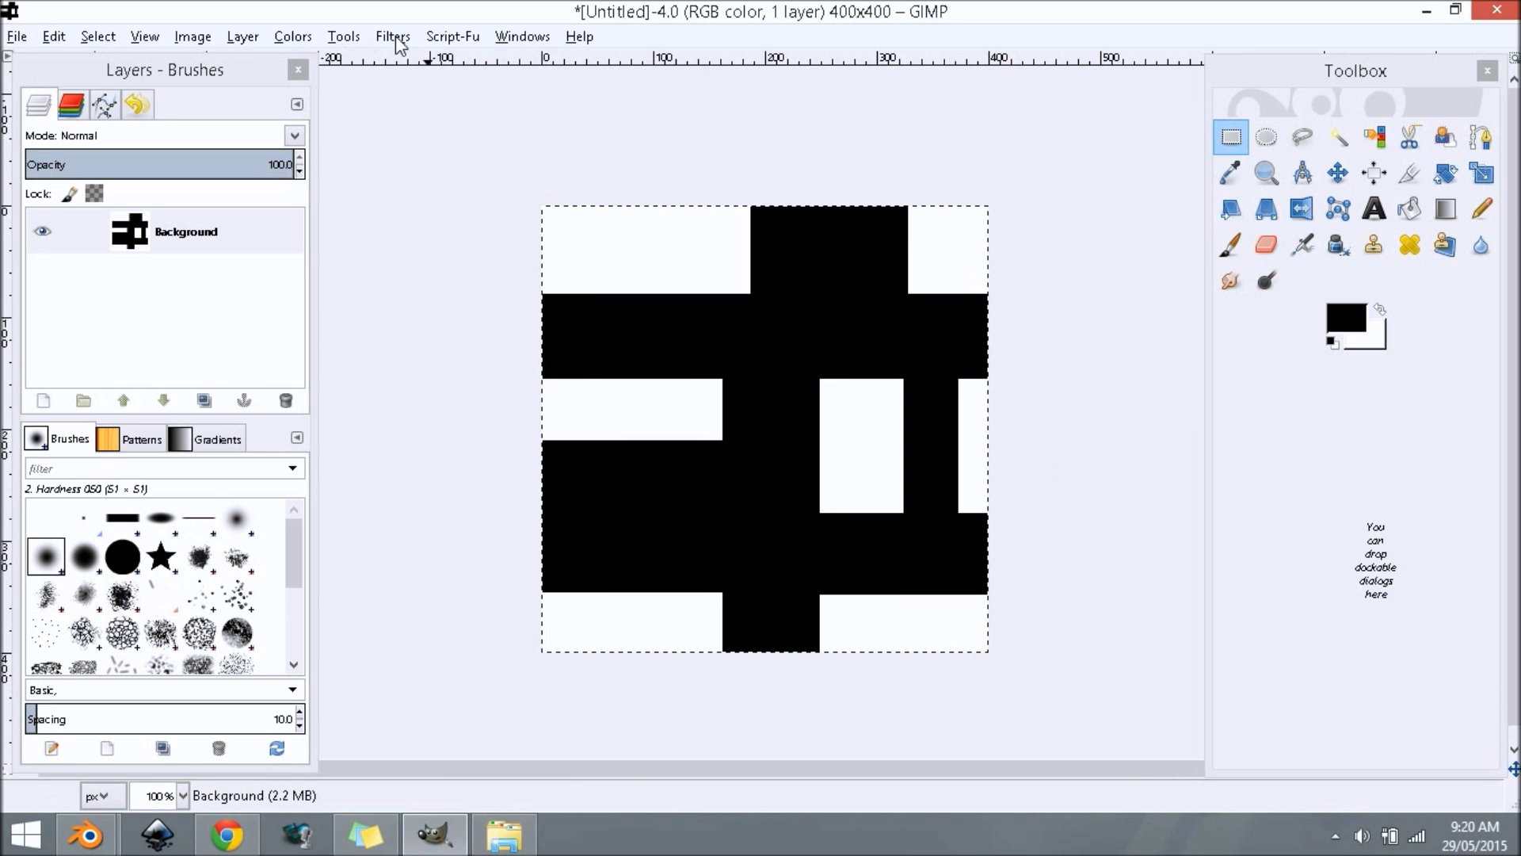
middle_drag(932, 479, 880, 457)
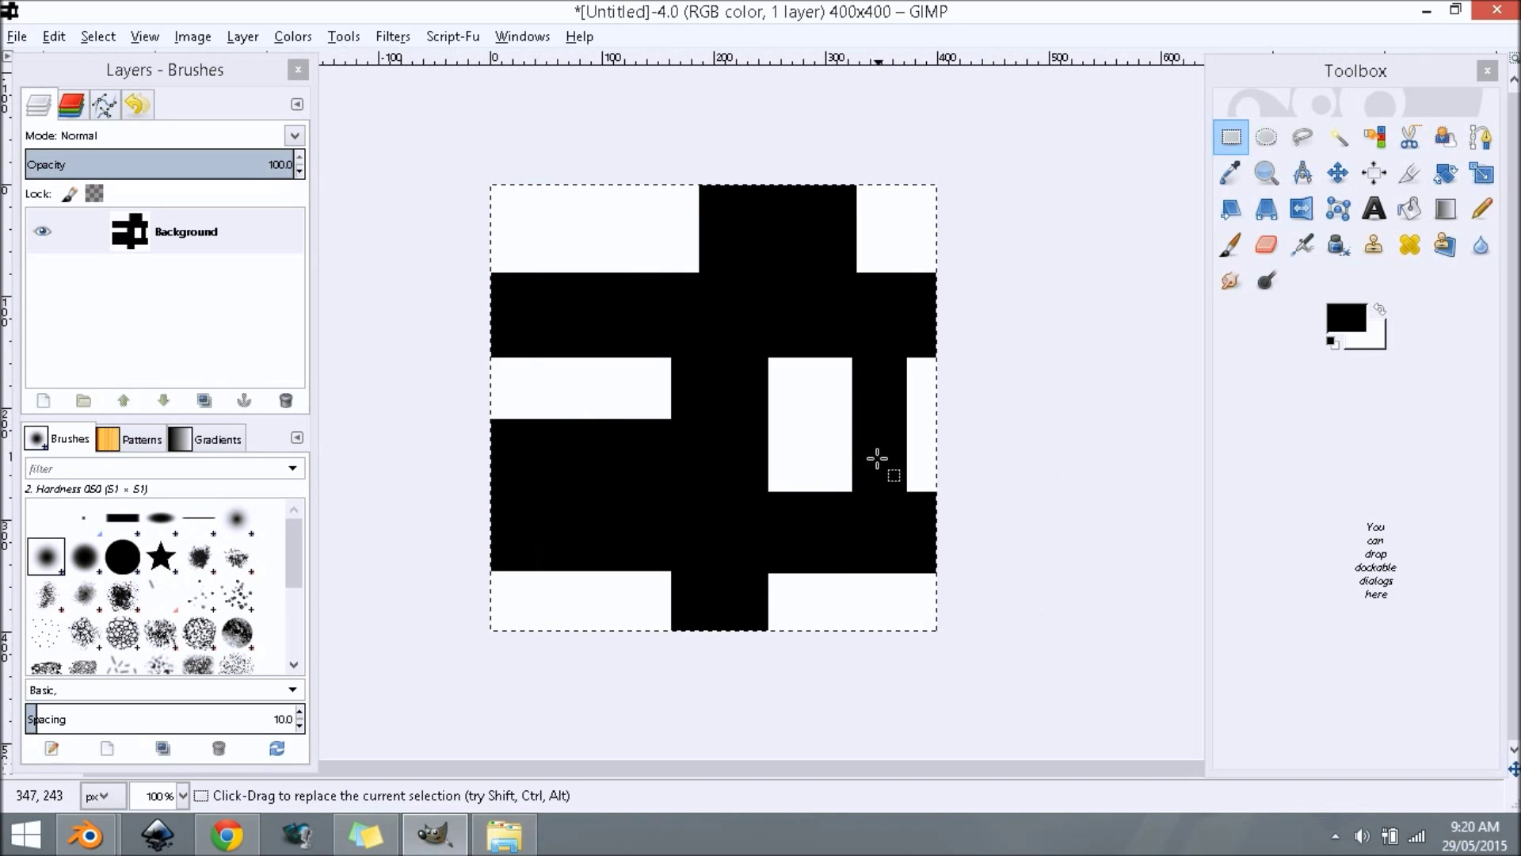
ctrl+scroll(875, 487, up, 2)
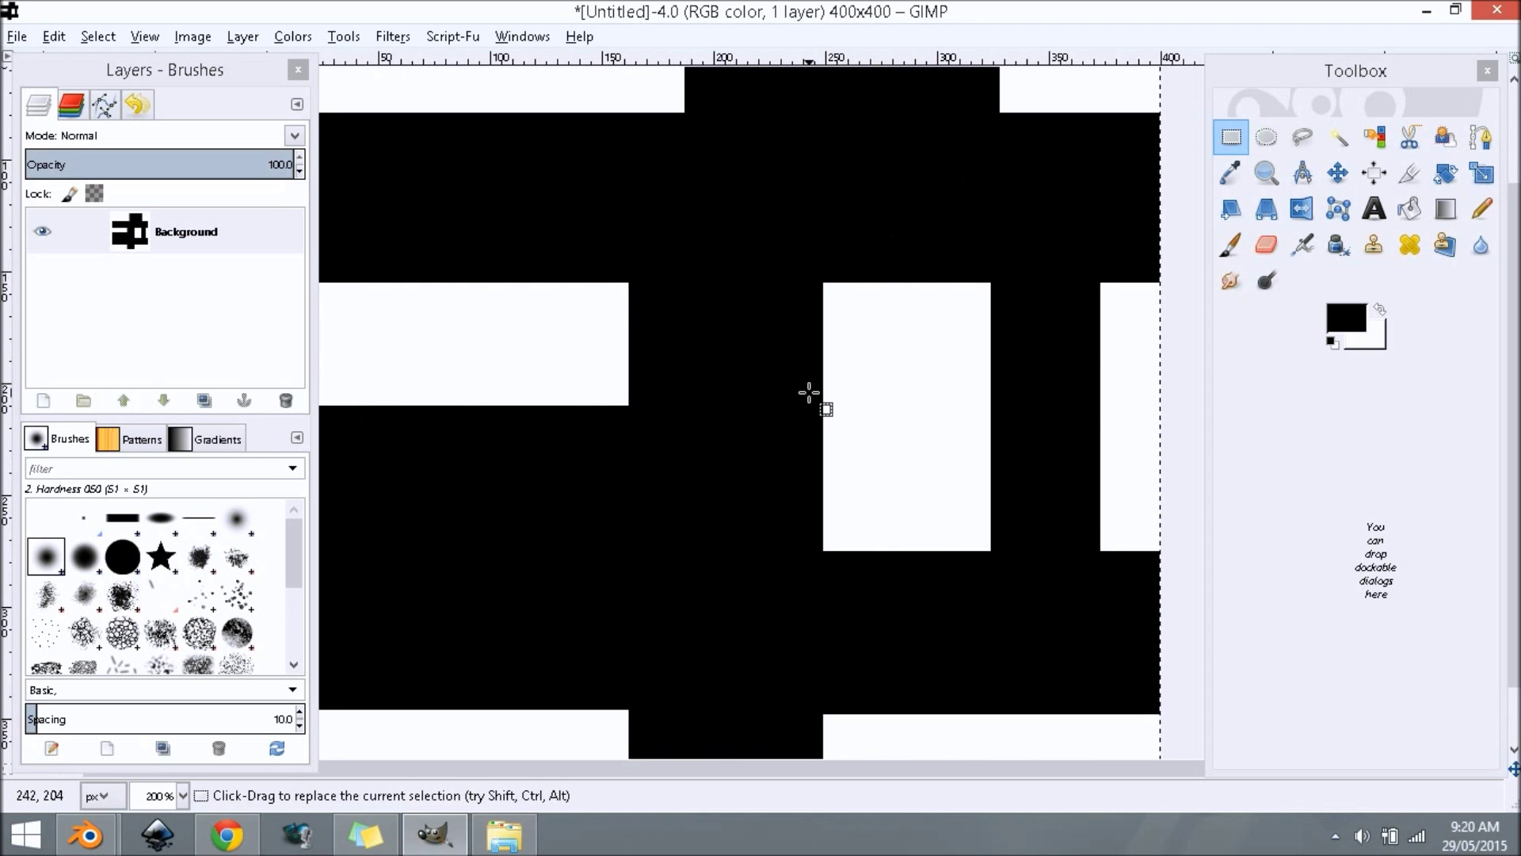
shift+scroll(816, 388, right, 1)
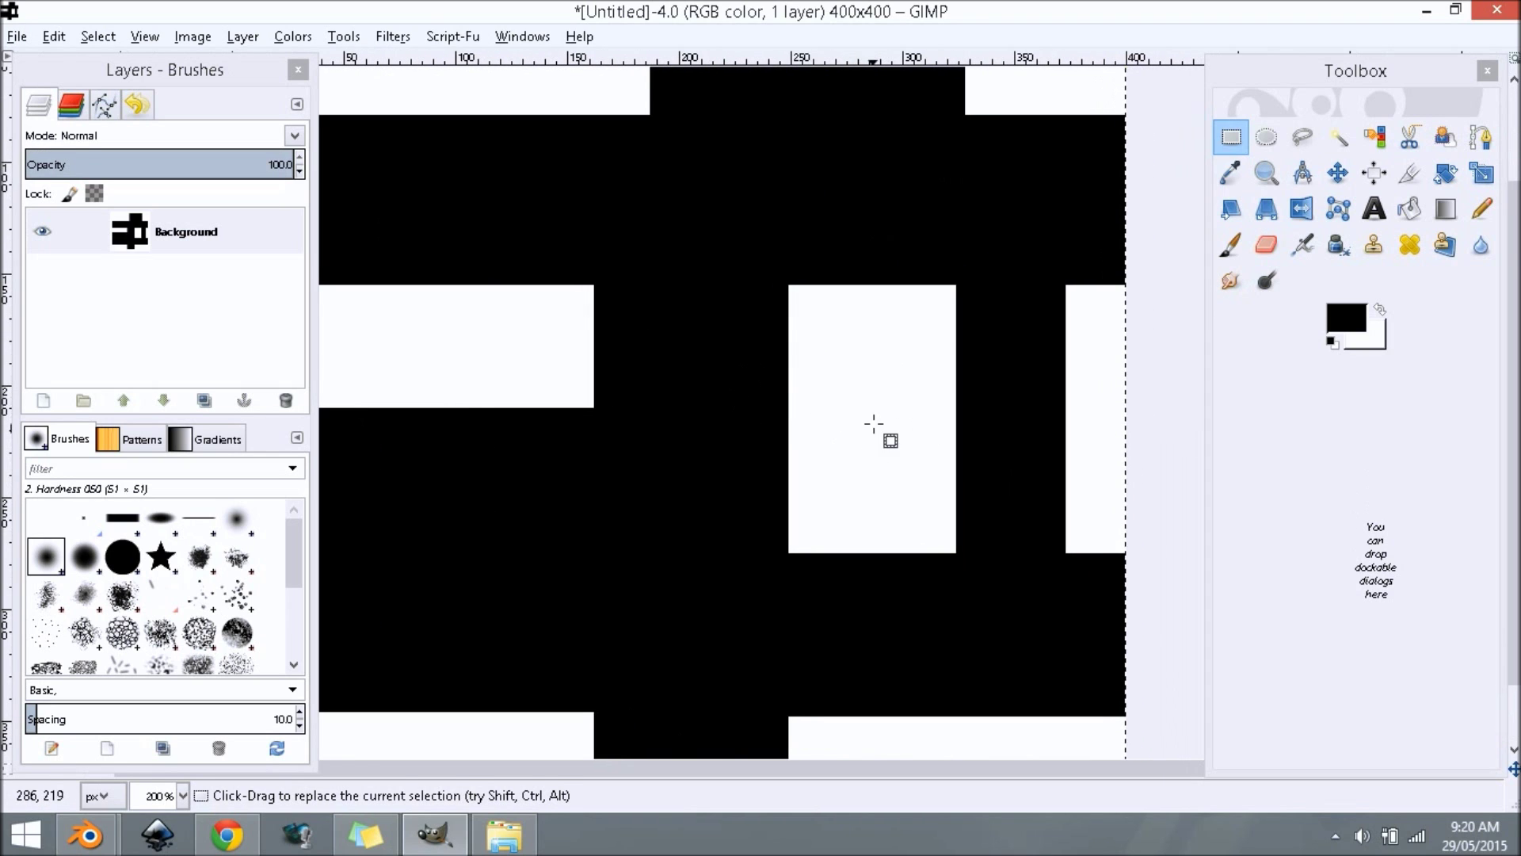
- Apply Filters > Blur > Blur twice to the bar pattern, then zoom back out
click(404, 39)
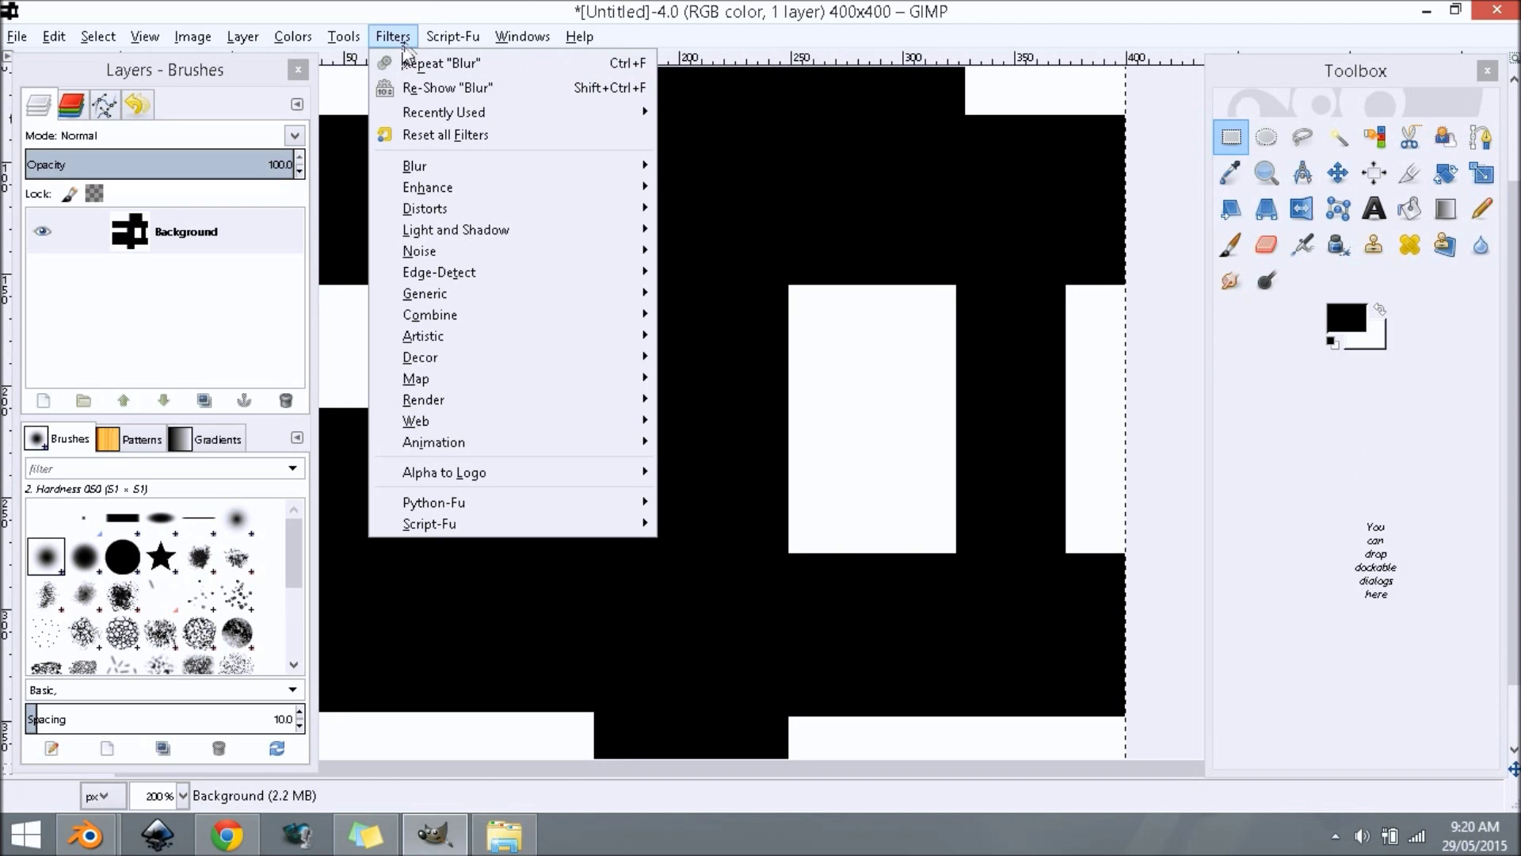
mouse_move(458, 168)
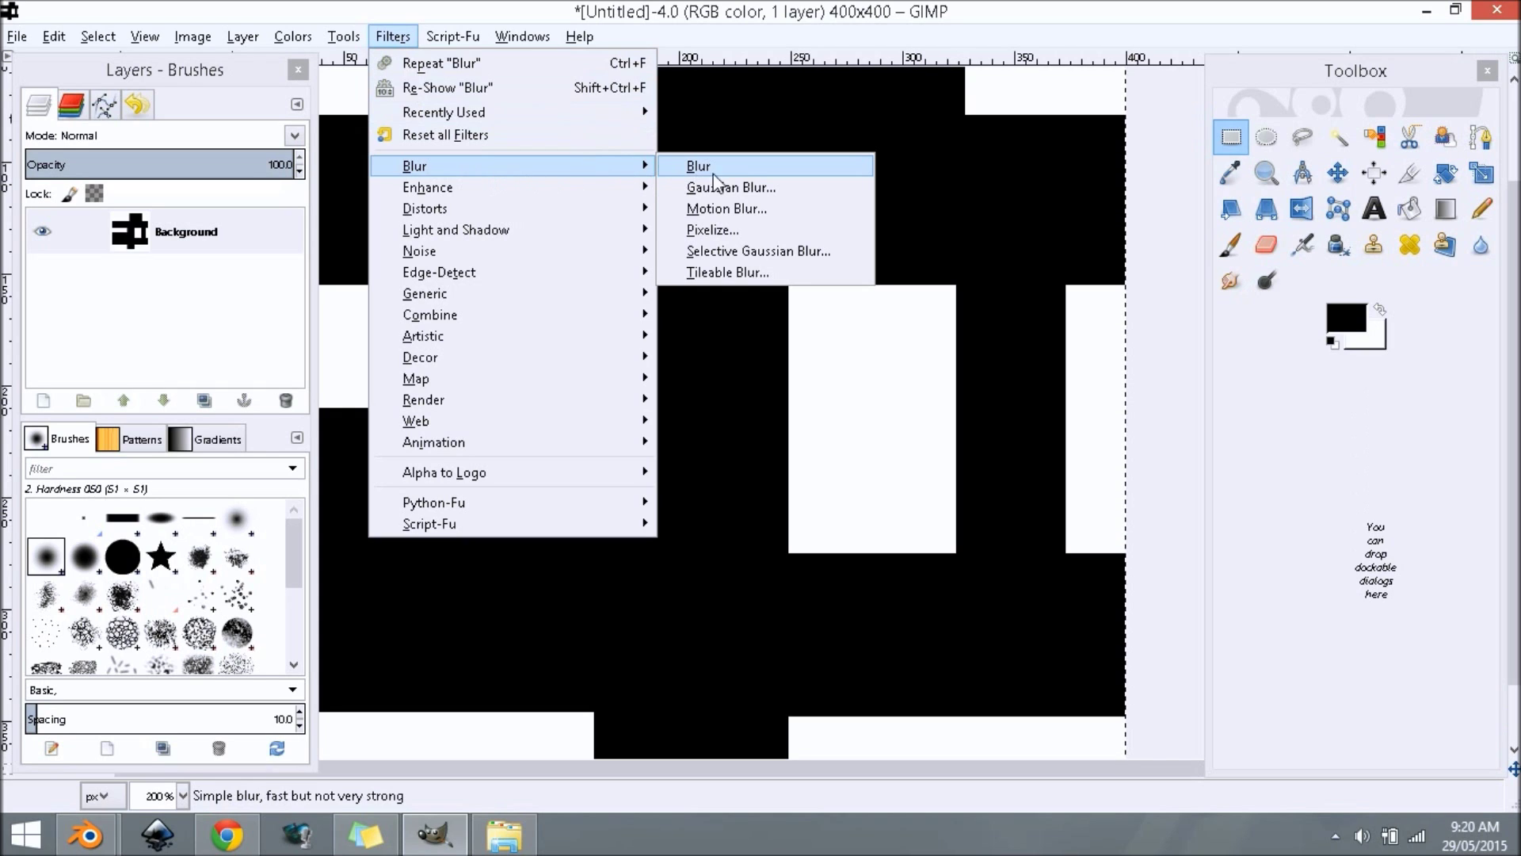
click(773, 168)
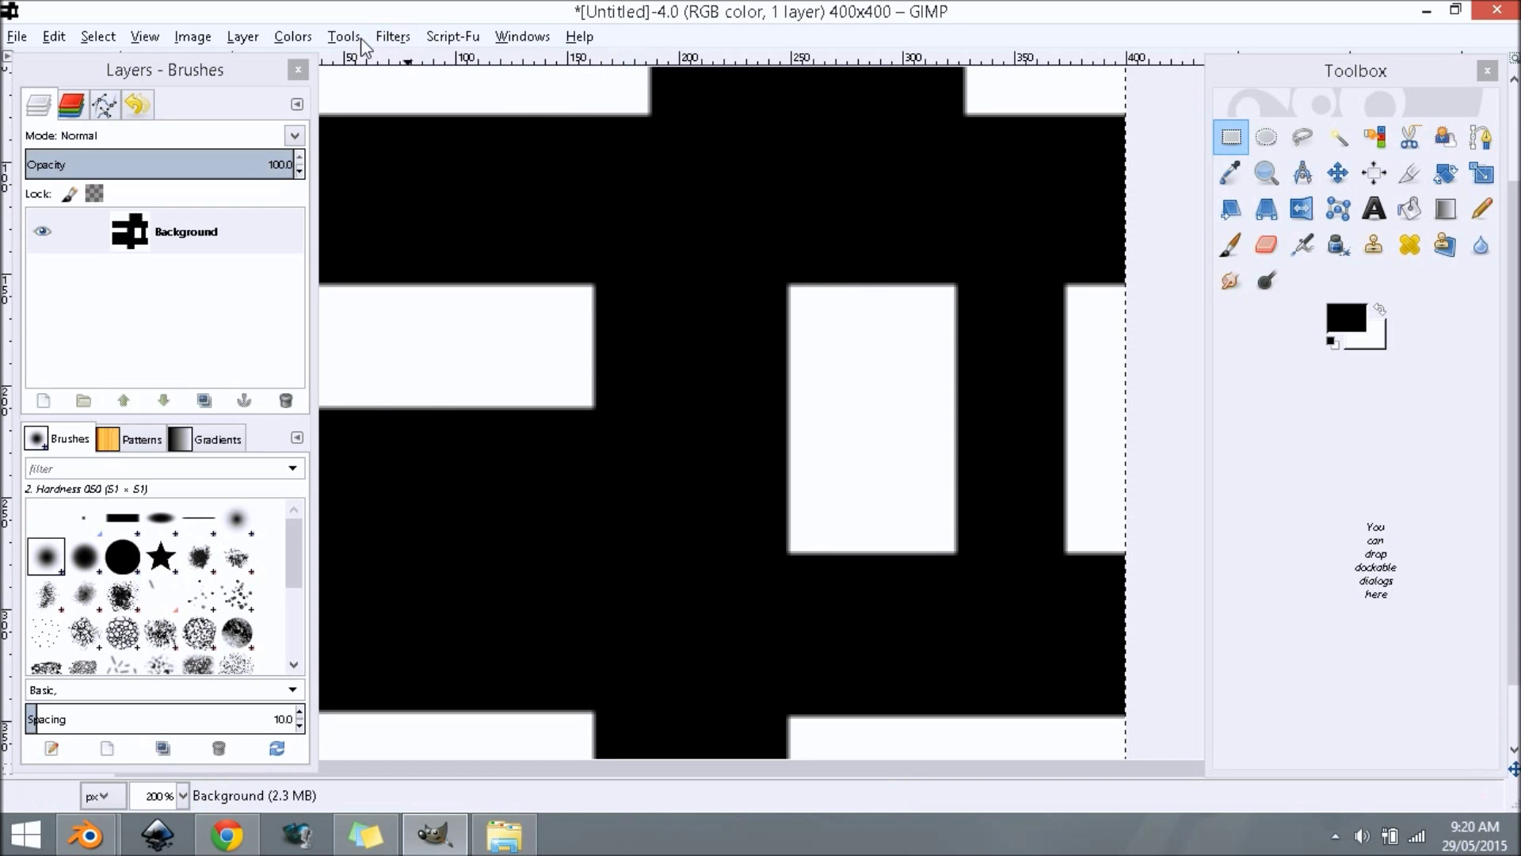
click(393, 36)
mouse_move(475, 165)
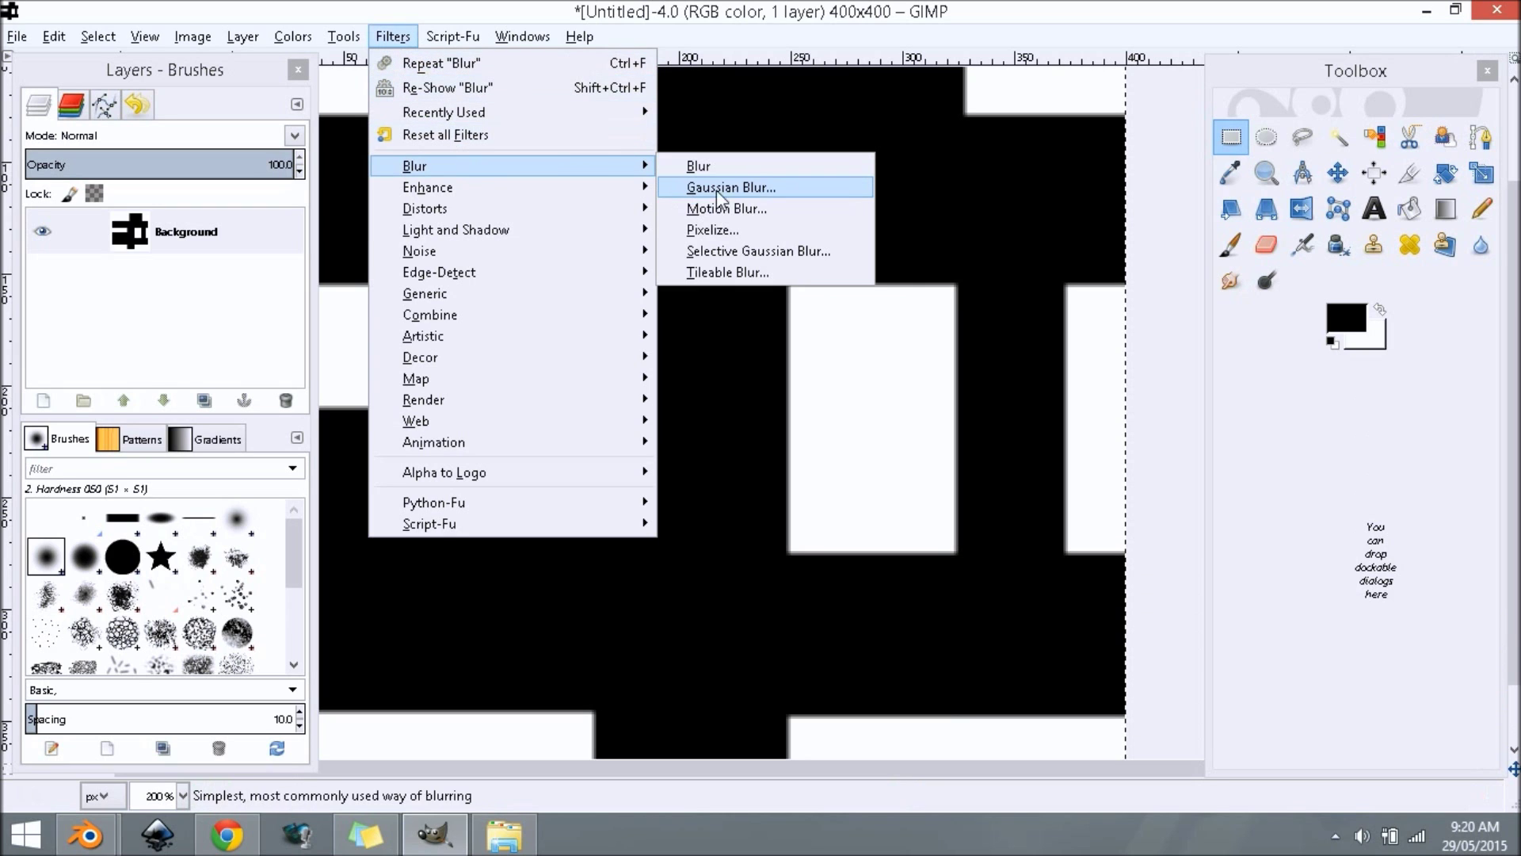
click(745, 167)
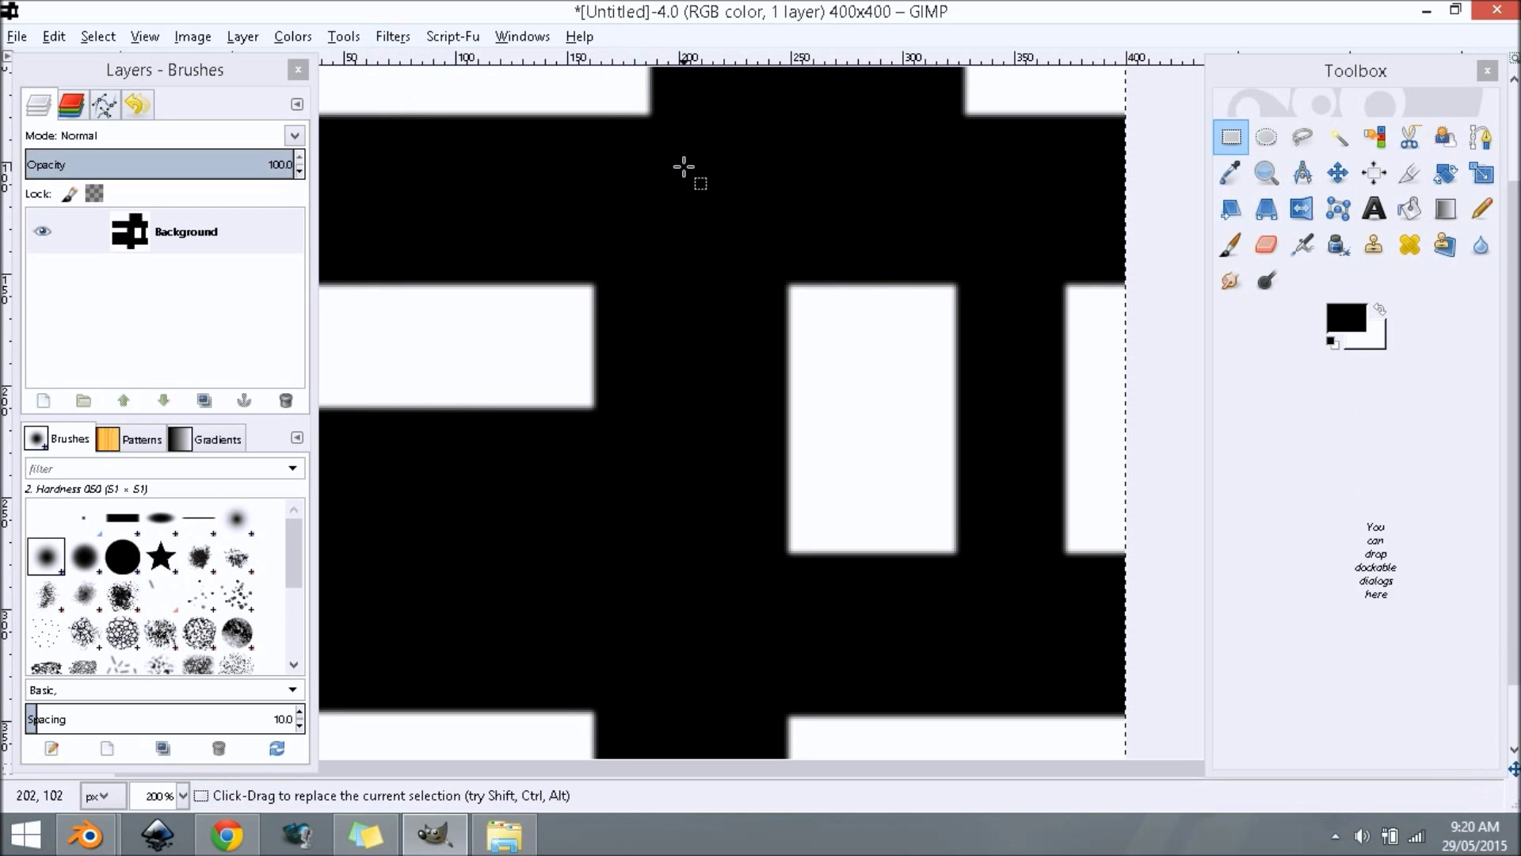
ctrl+scroll(793, 253, down, 2)
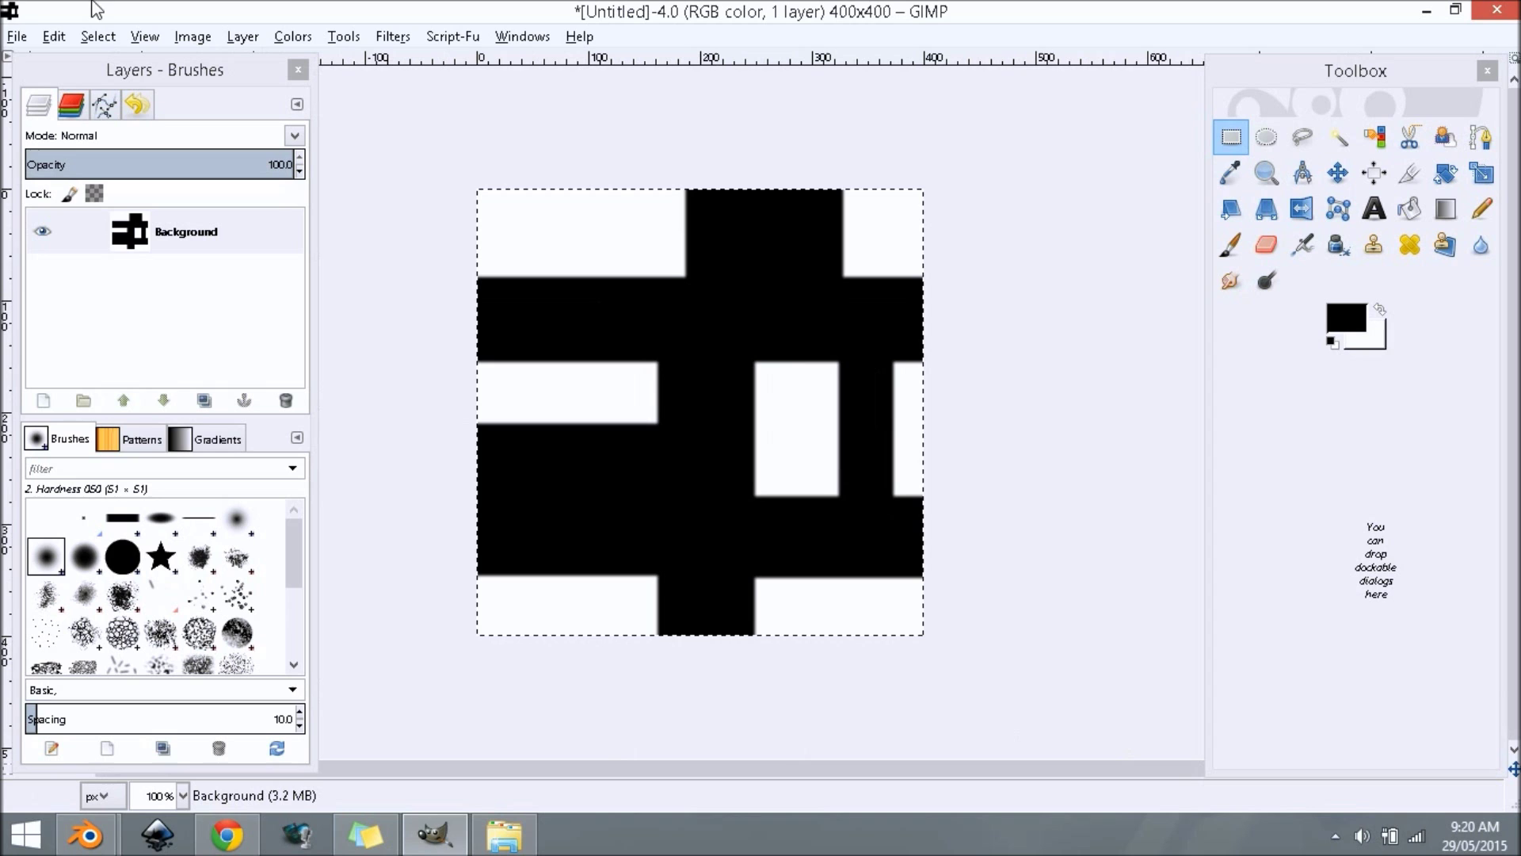
- Export the image as Shadow.png, replacing the existing file and accepting the PNG settings
click(16, 37)
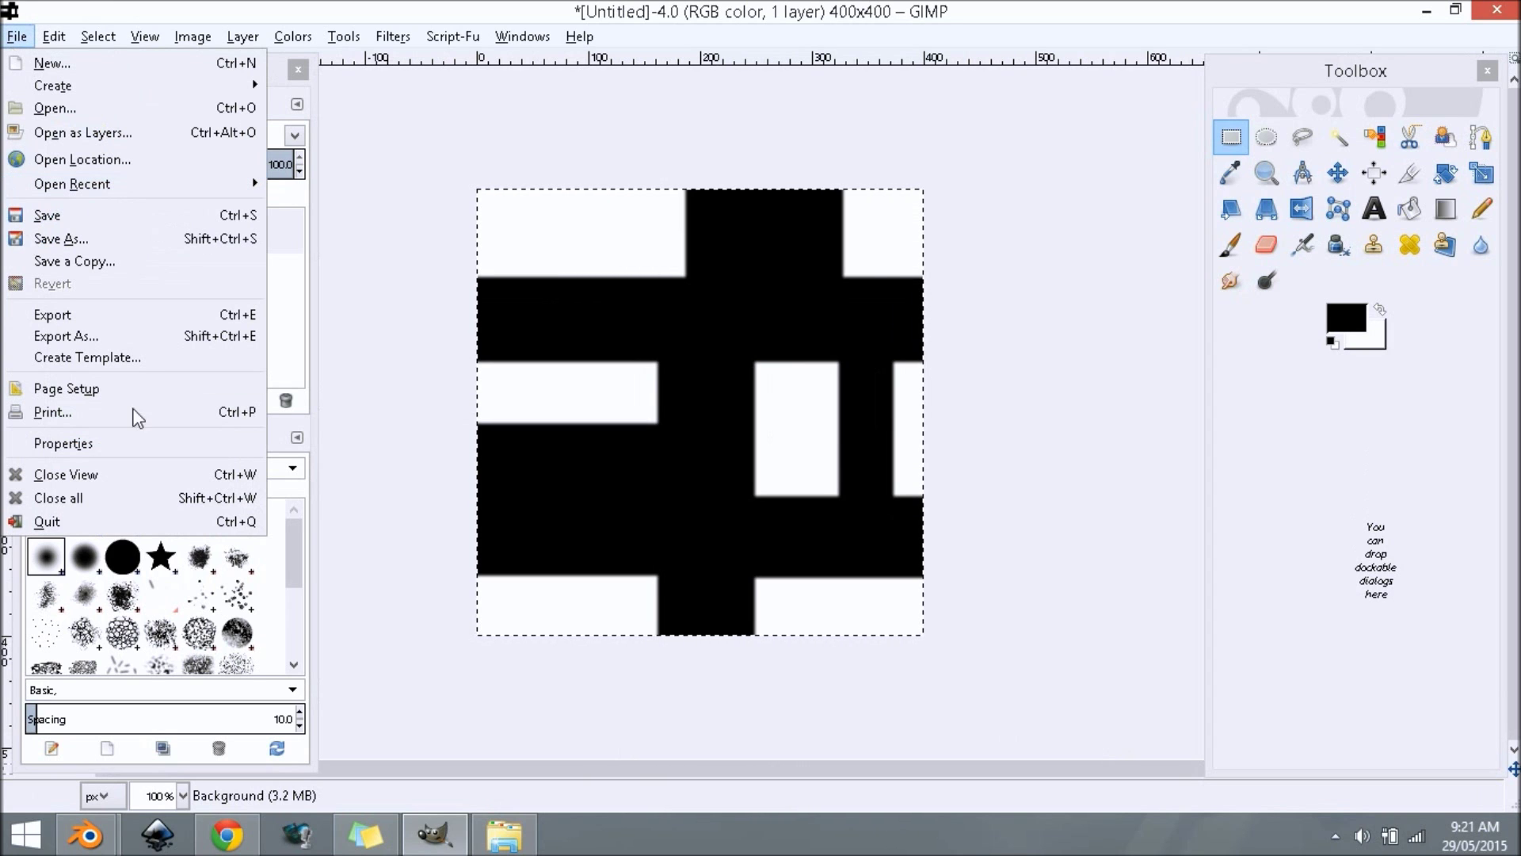
click(143, 337)
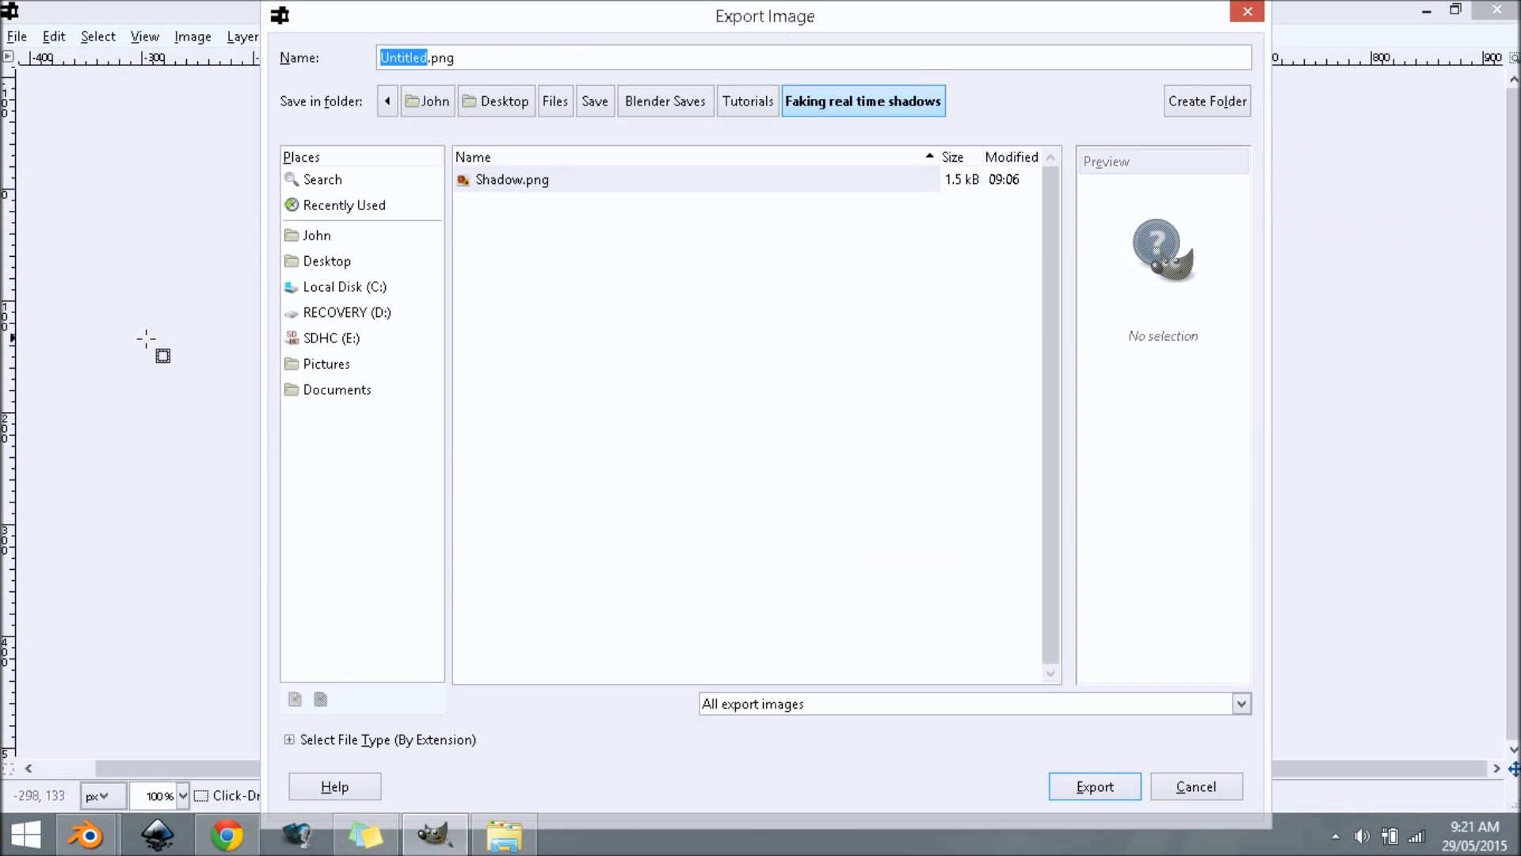
click(652, 185)
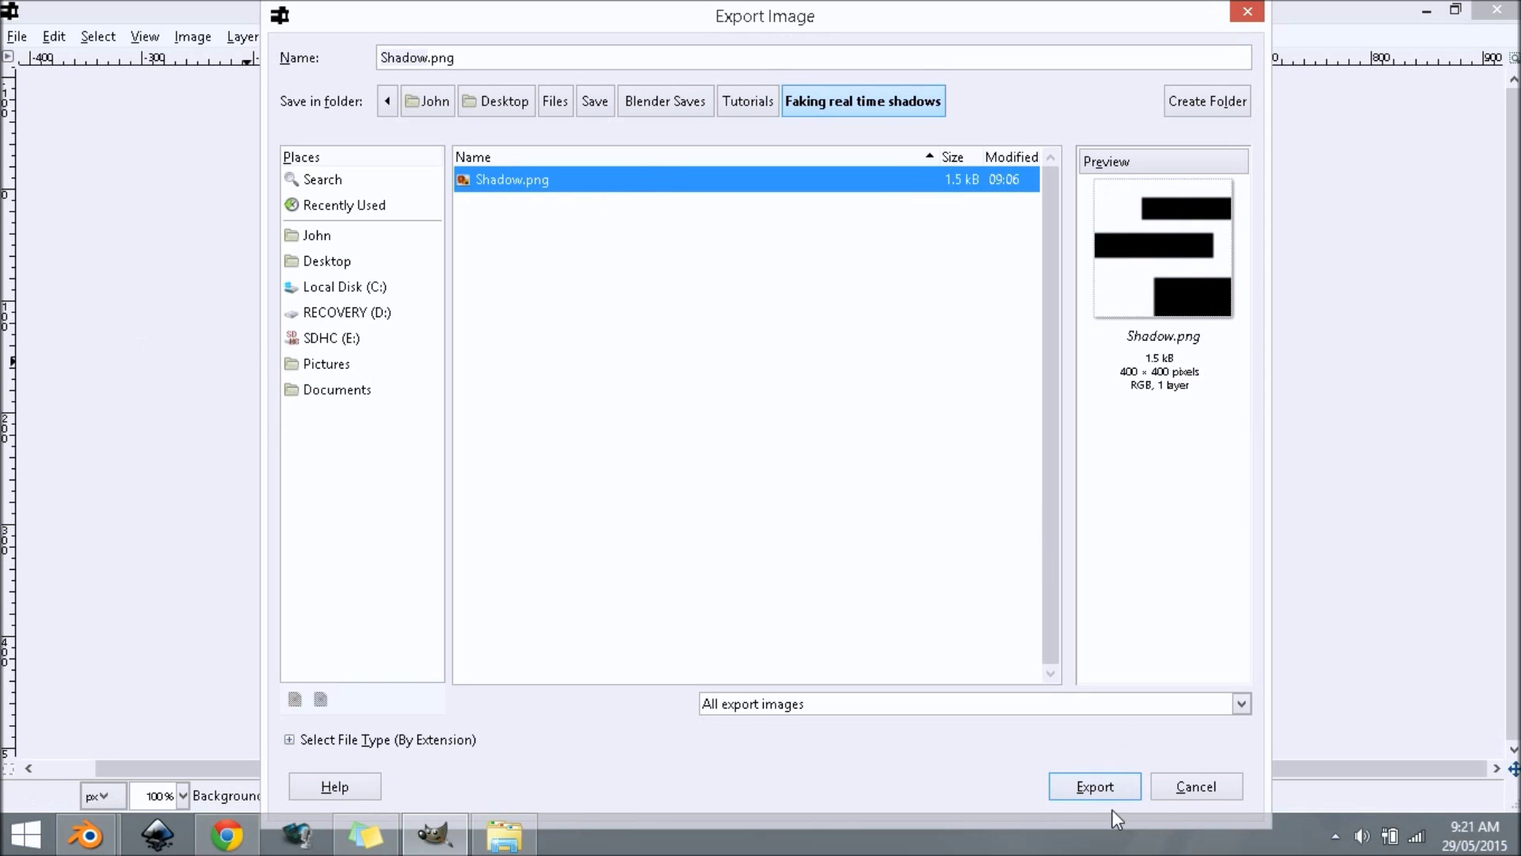
click(1116, 786)
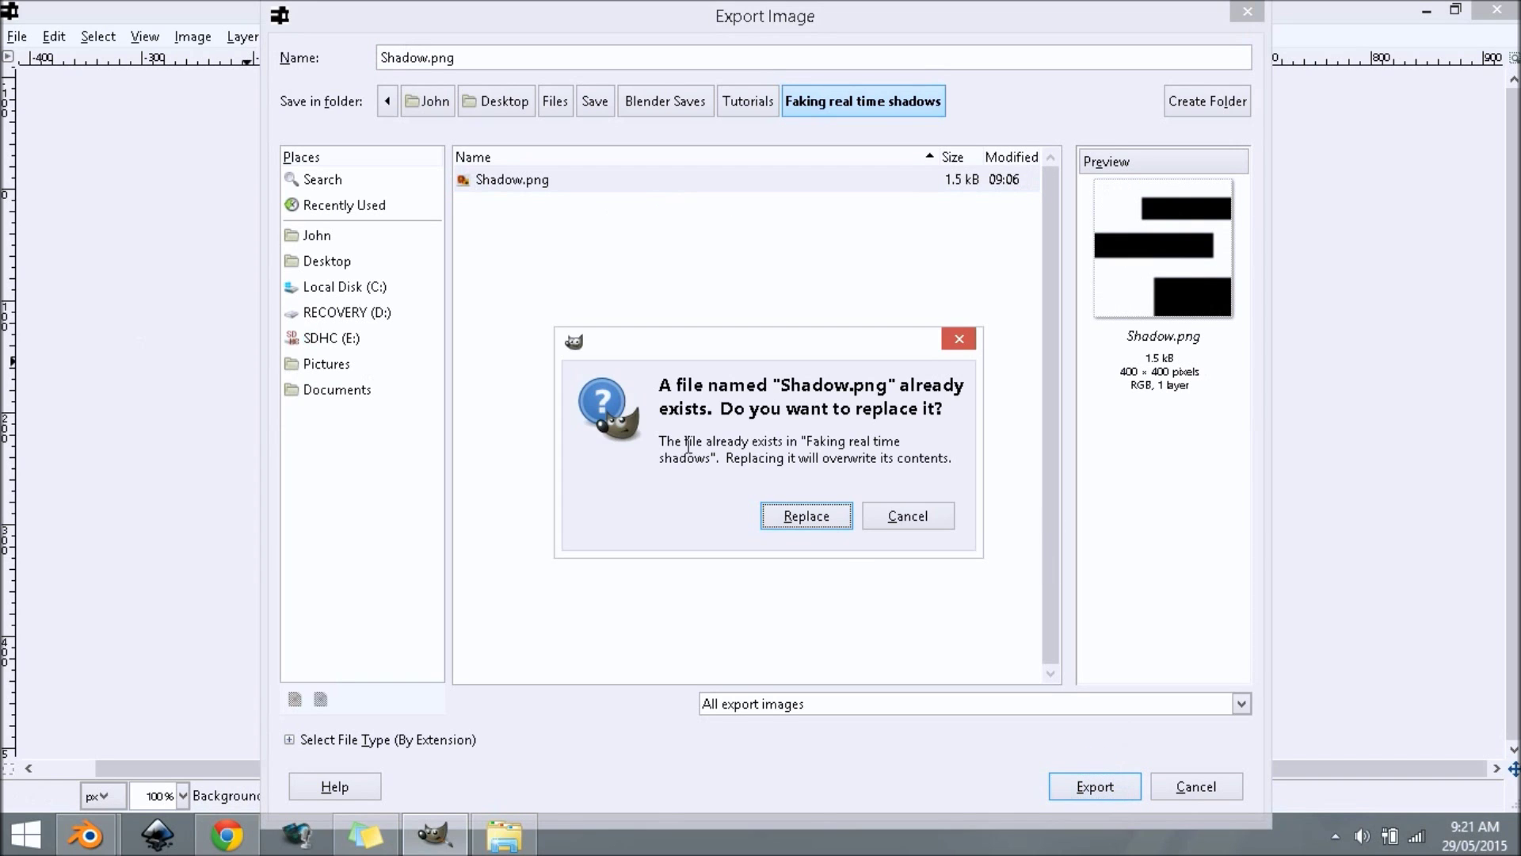
click(805, 515)
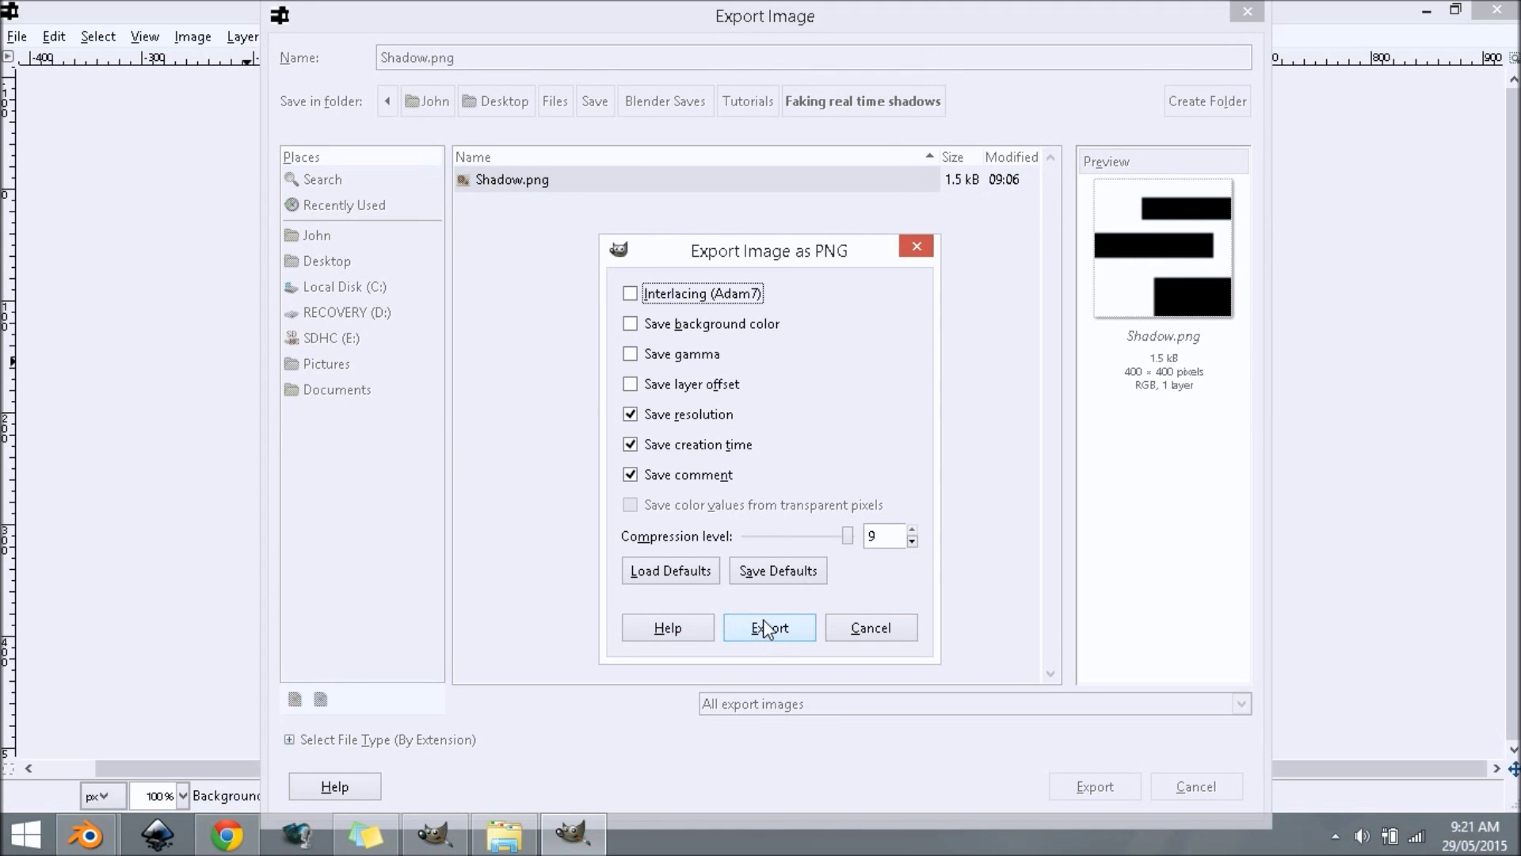
click(776, 640)
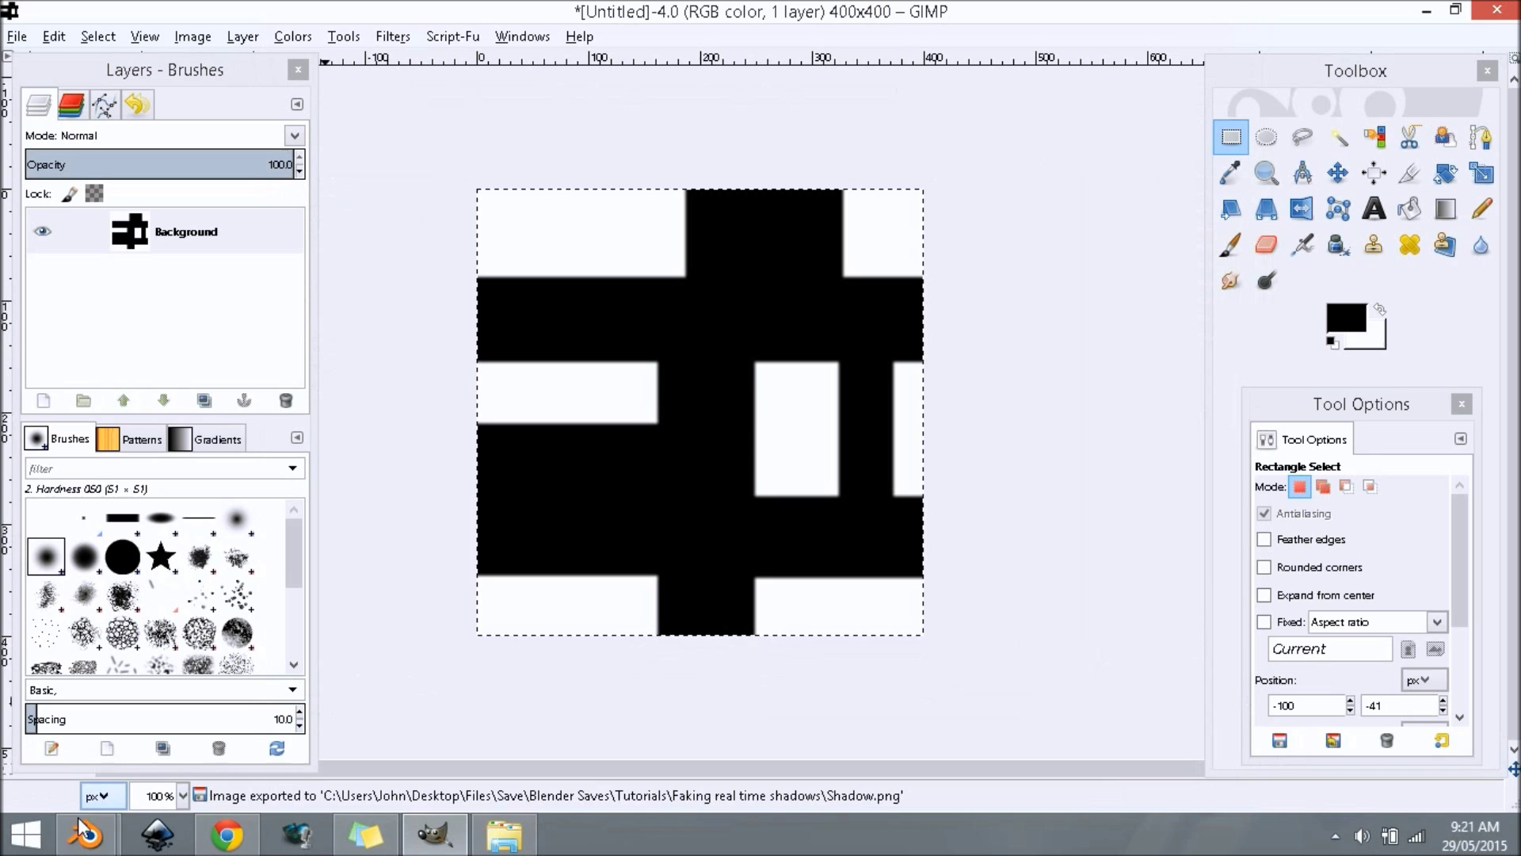
- Back in Blender, create a new texture in the spot lamp's texture settings
click(85, 834)
click(366, 725)
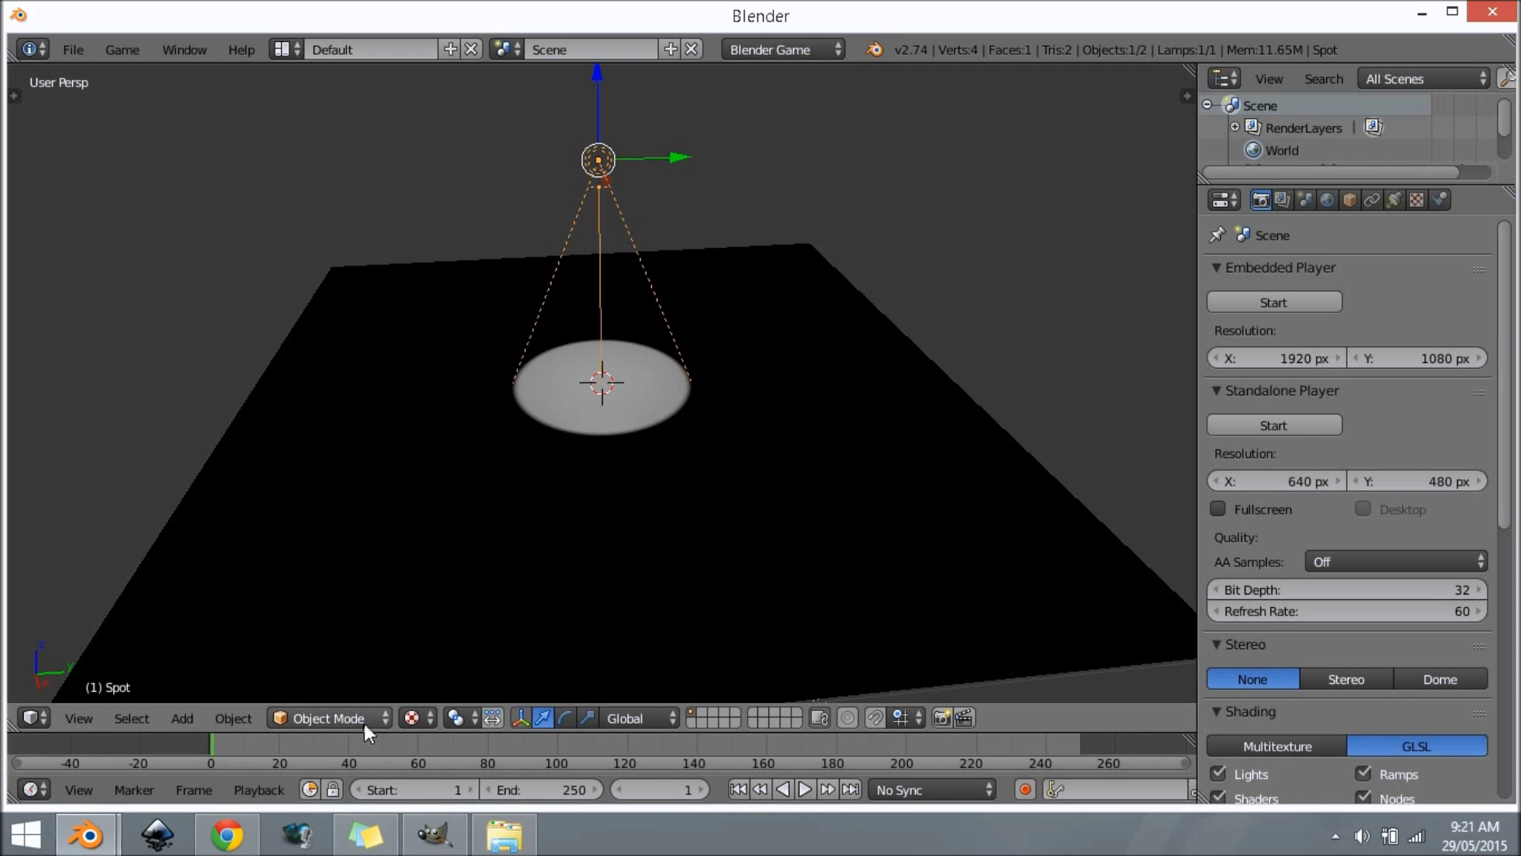
click(1416, 199)
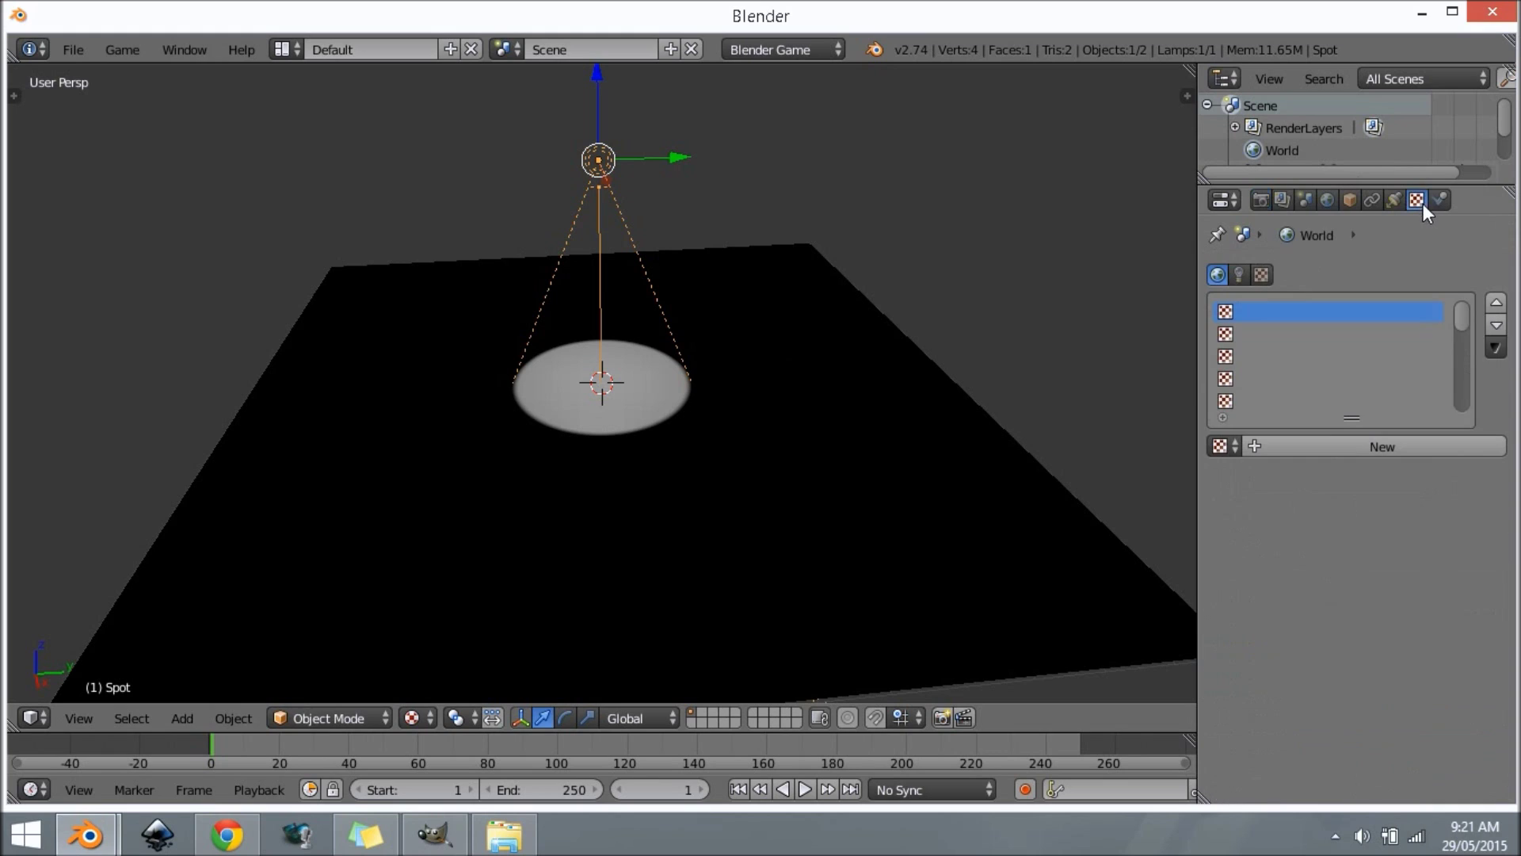
click(1238, 275)
click(1337, 447)
- Load Shadow.png from the Faking real time shadows folder into the lamp texture
scroll(1392, 594, down, 2)
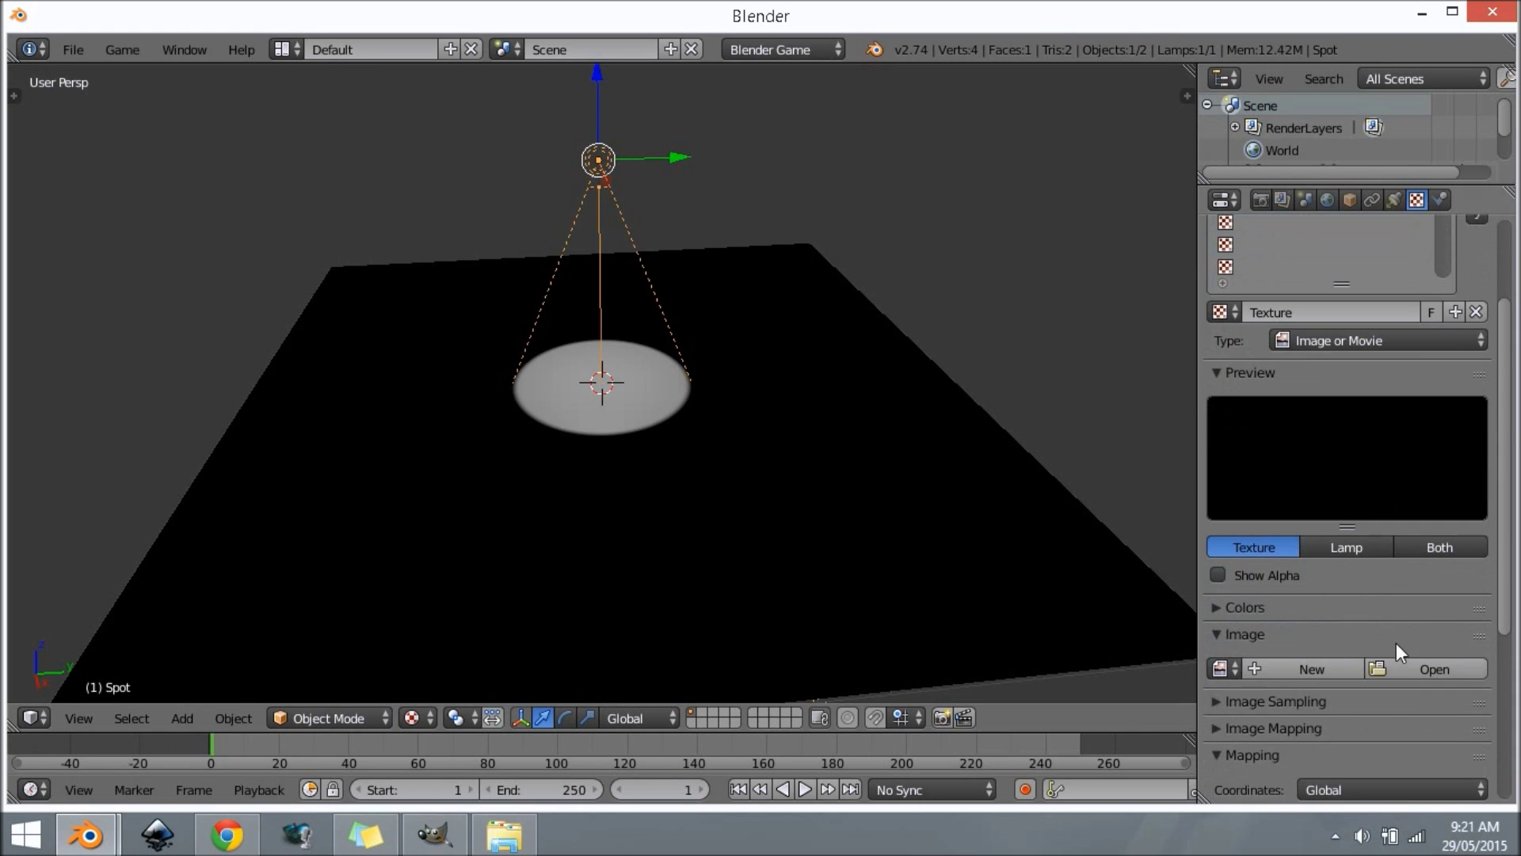
click(1405, 662)
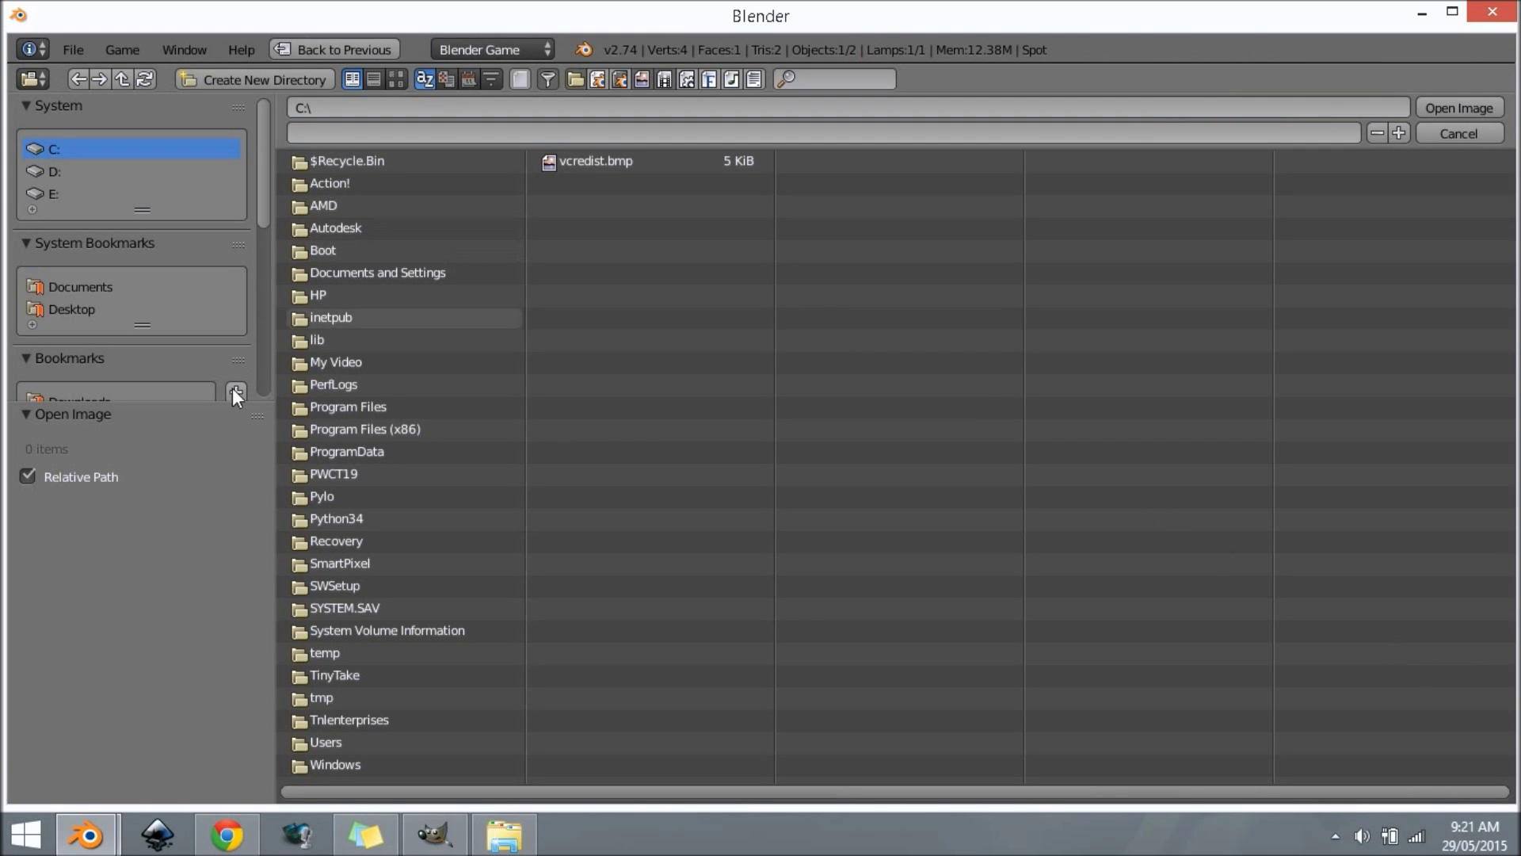
drag(239, 404, 229, 762)
click(151, 565)
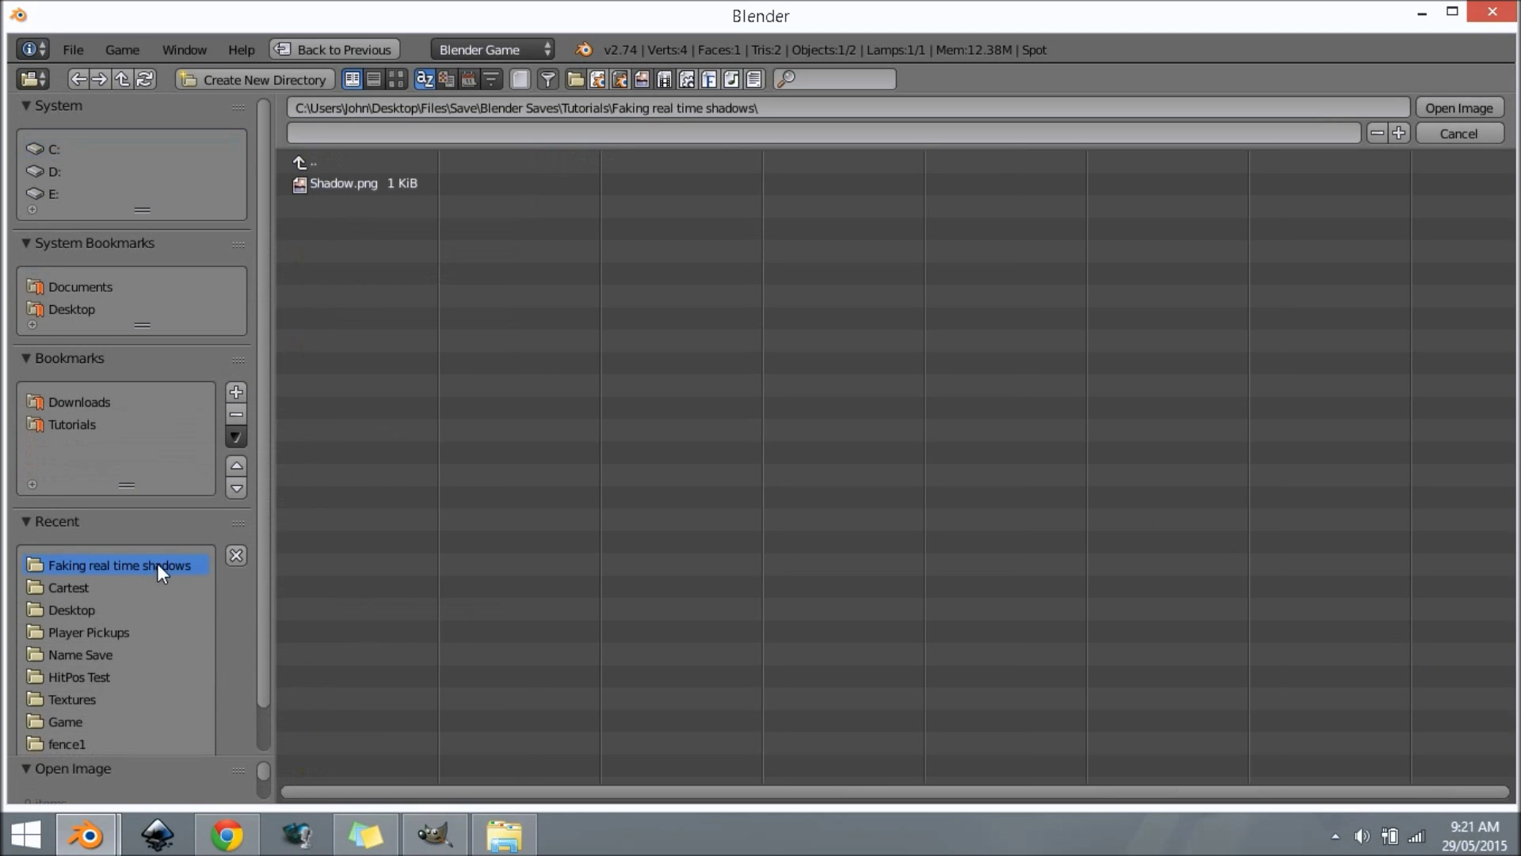
click(372, 184)
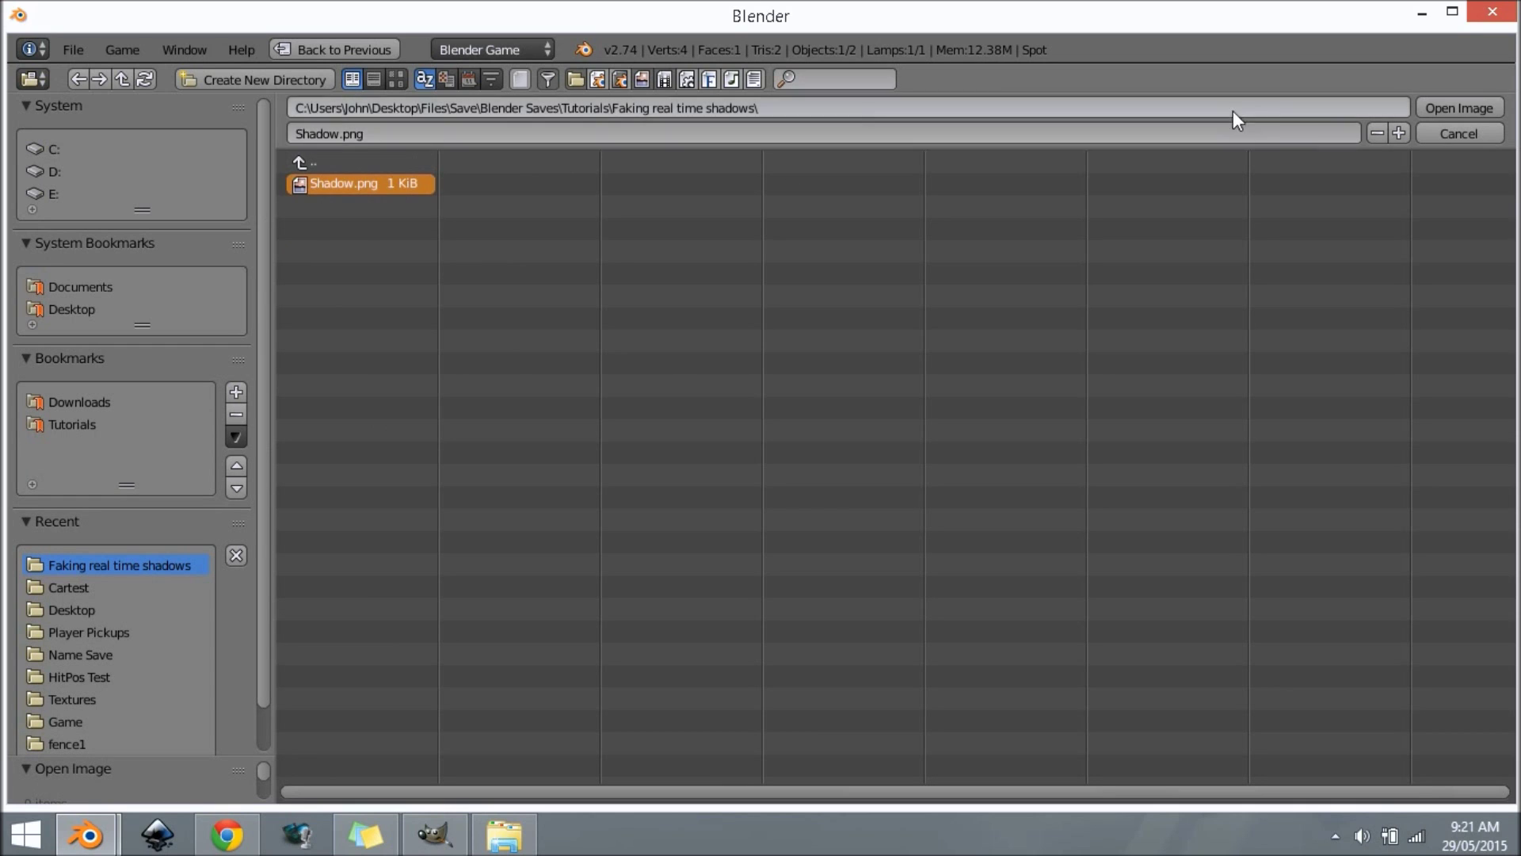
click(1453, 108)
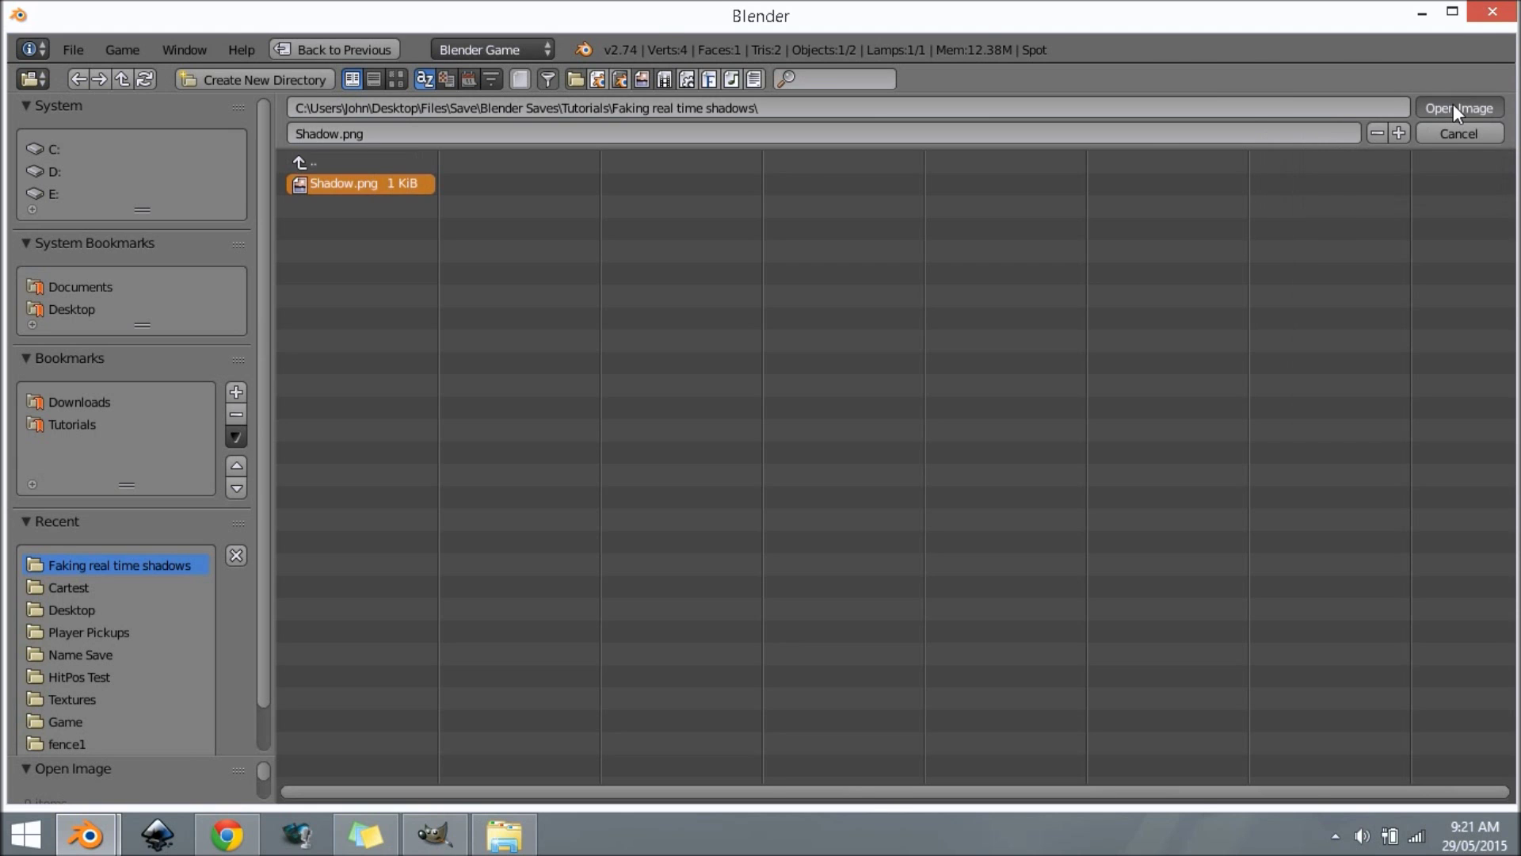
- Move the spot lamp along Z and zoom in on the projected Shadow.png pattern
scroll(812, 340, up, 4)
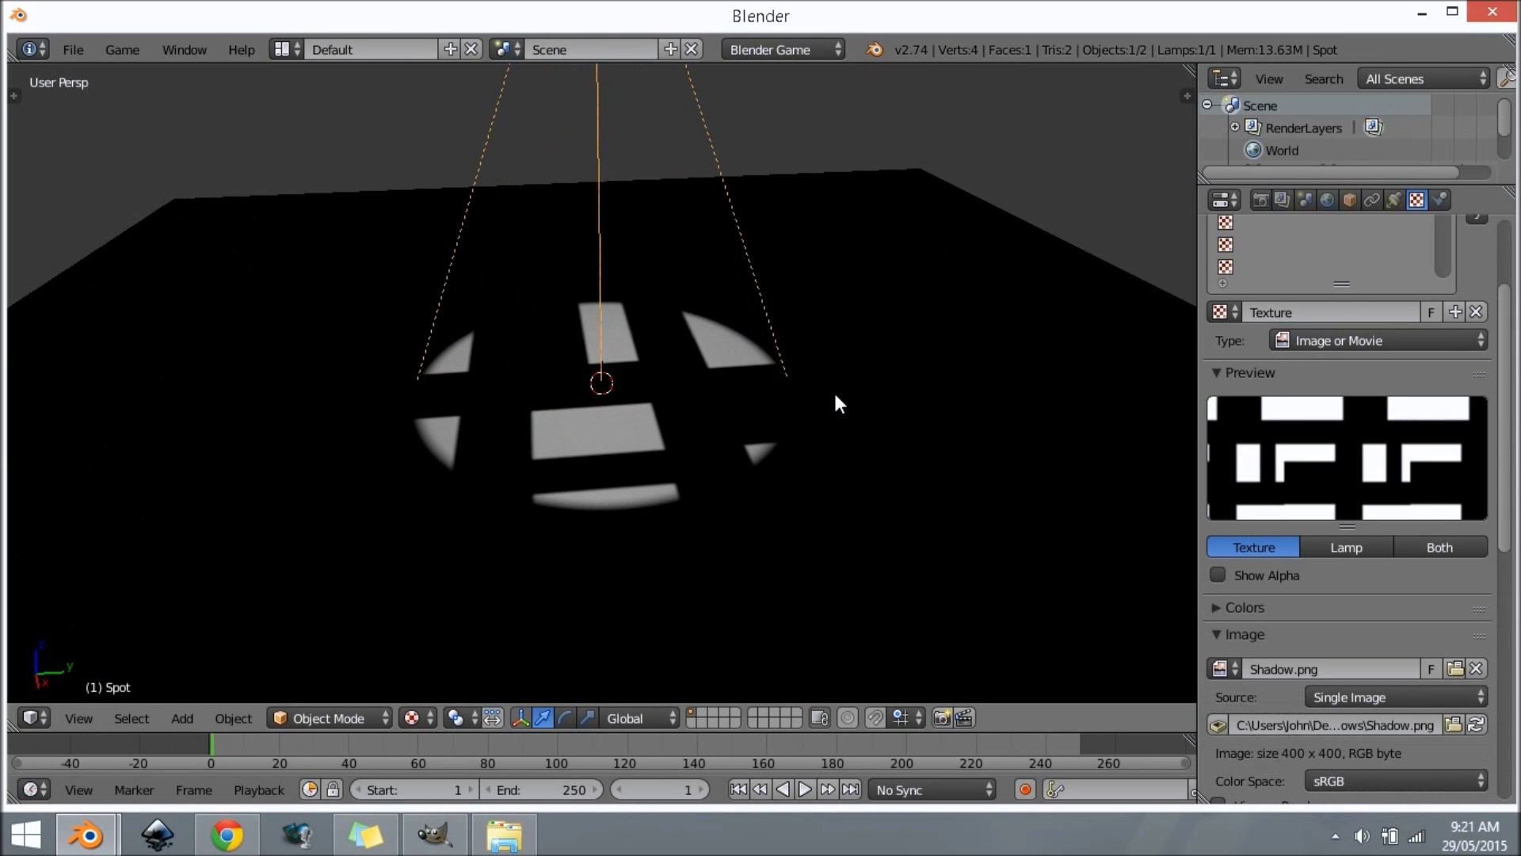
key(g)
key(z)
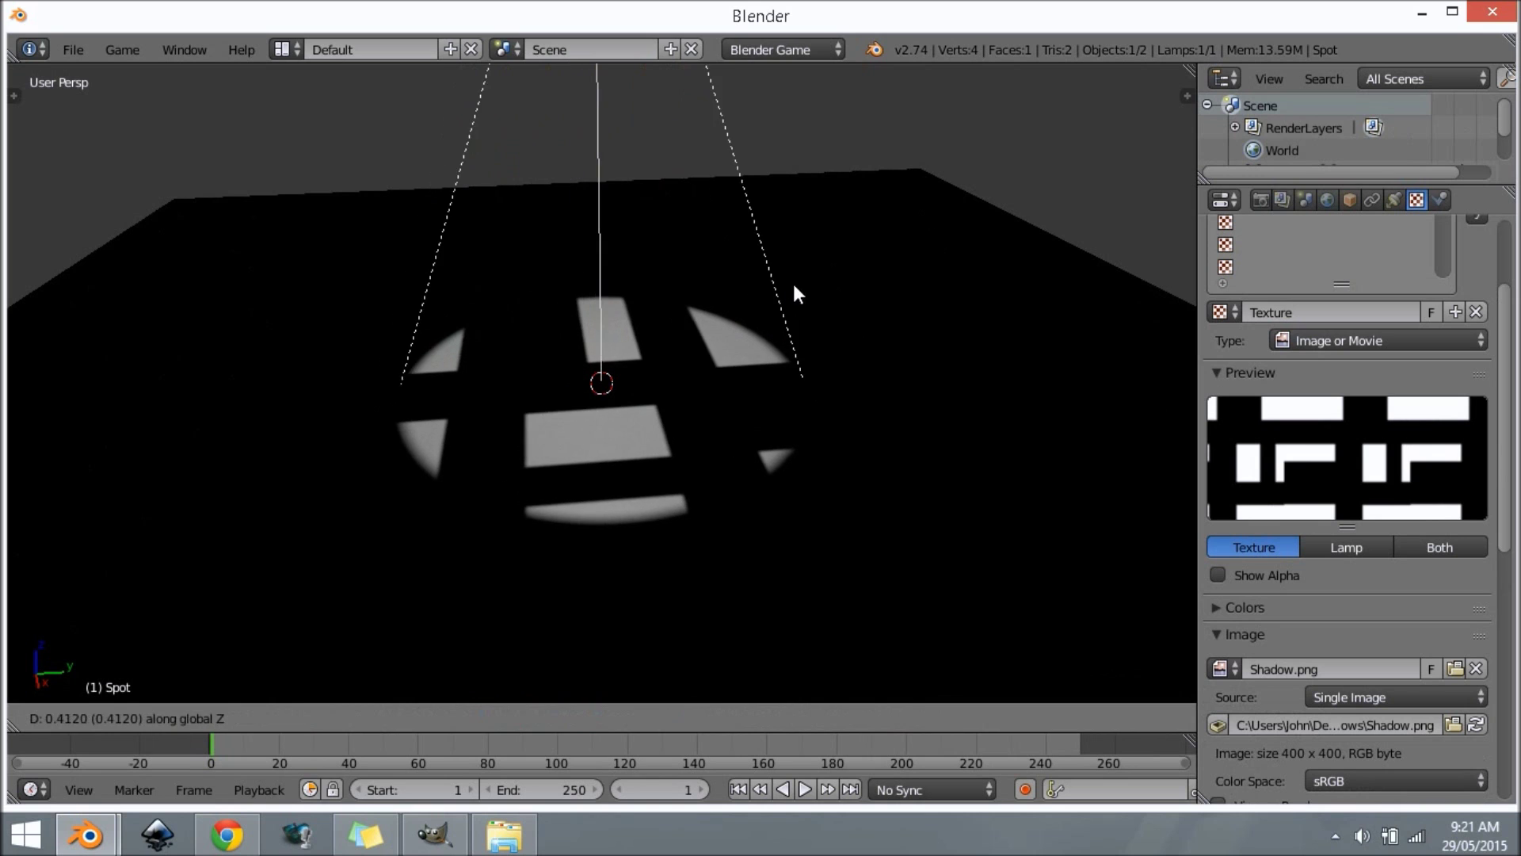
click(782, 119)
scroll(634, 396, up, 5)
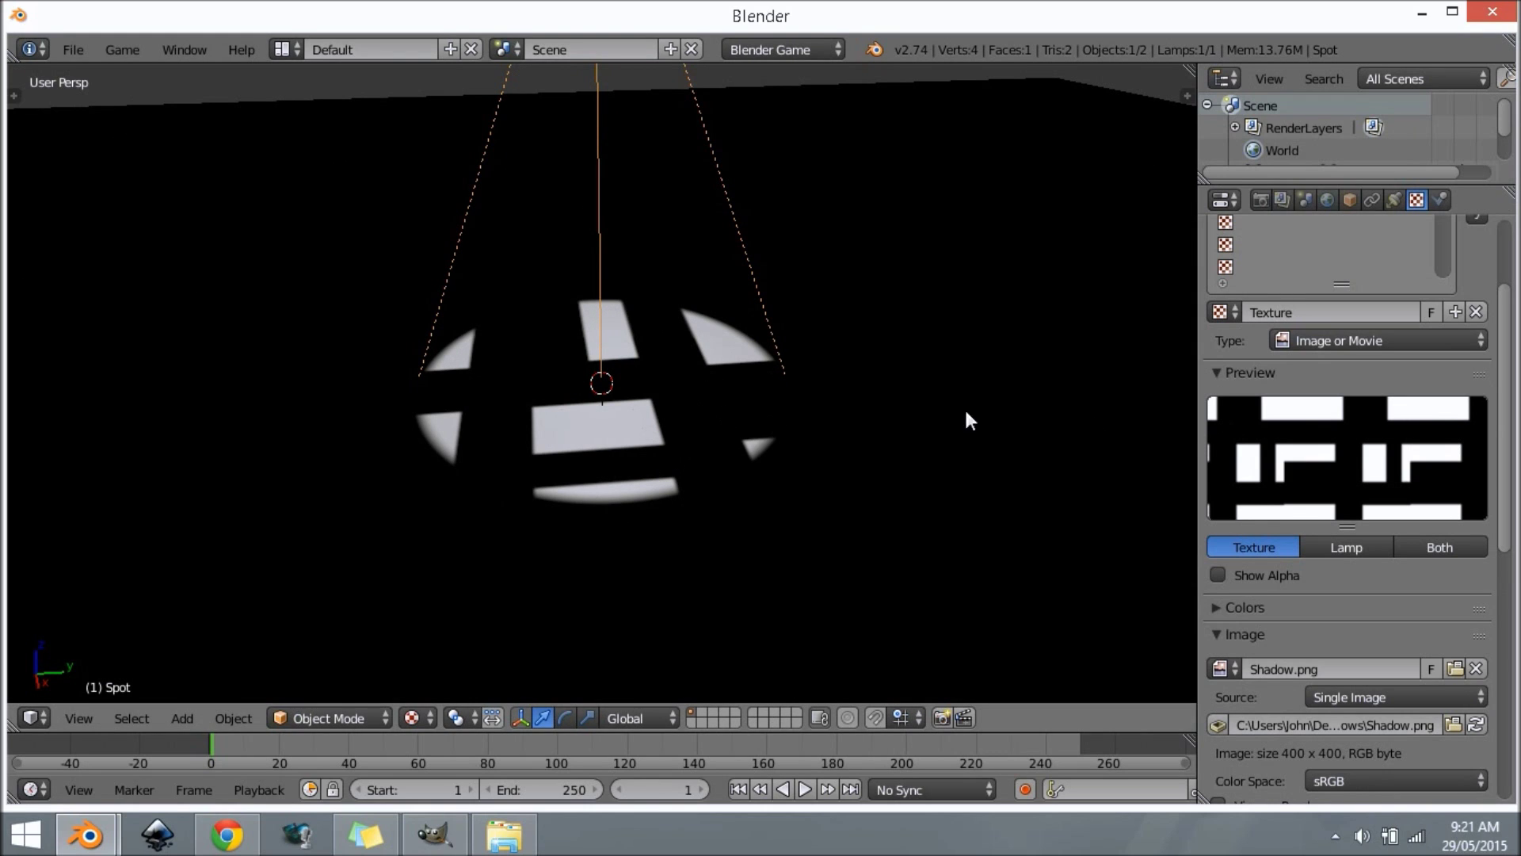
- Add a point lamp, raise it along Z, then shift it off to one side
key(shift+a)
mouse_move(719, 384)
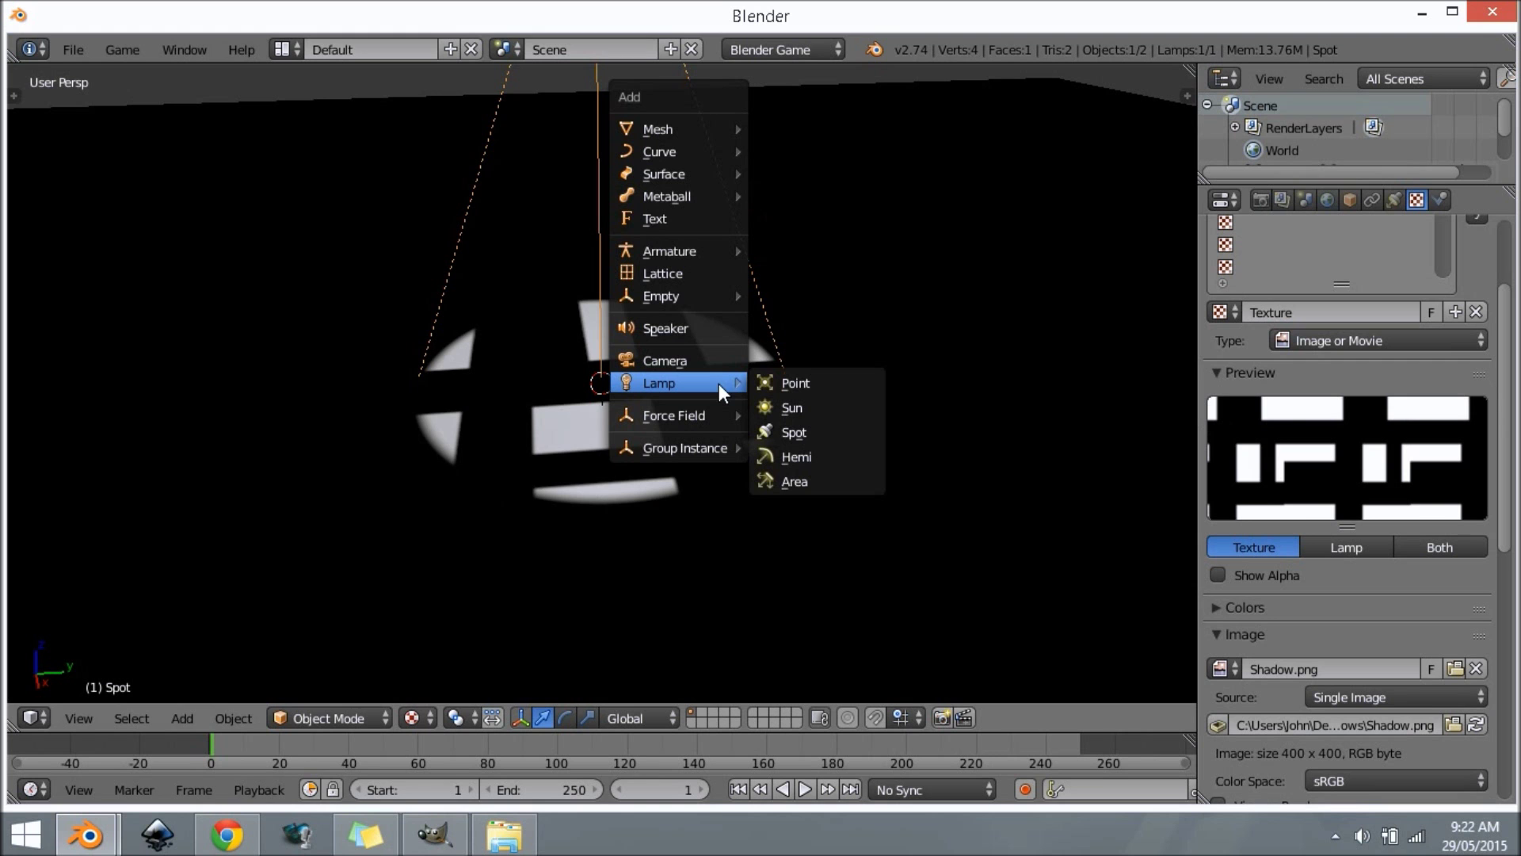
click(800, 382)
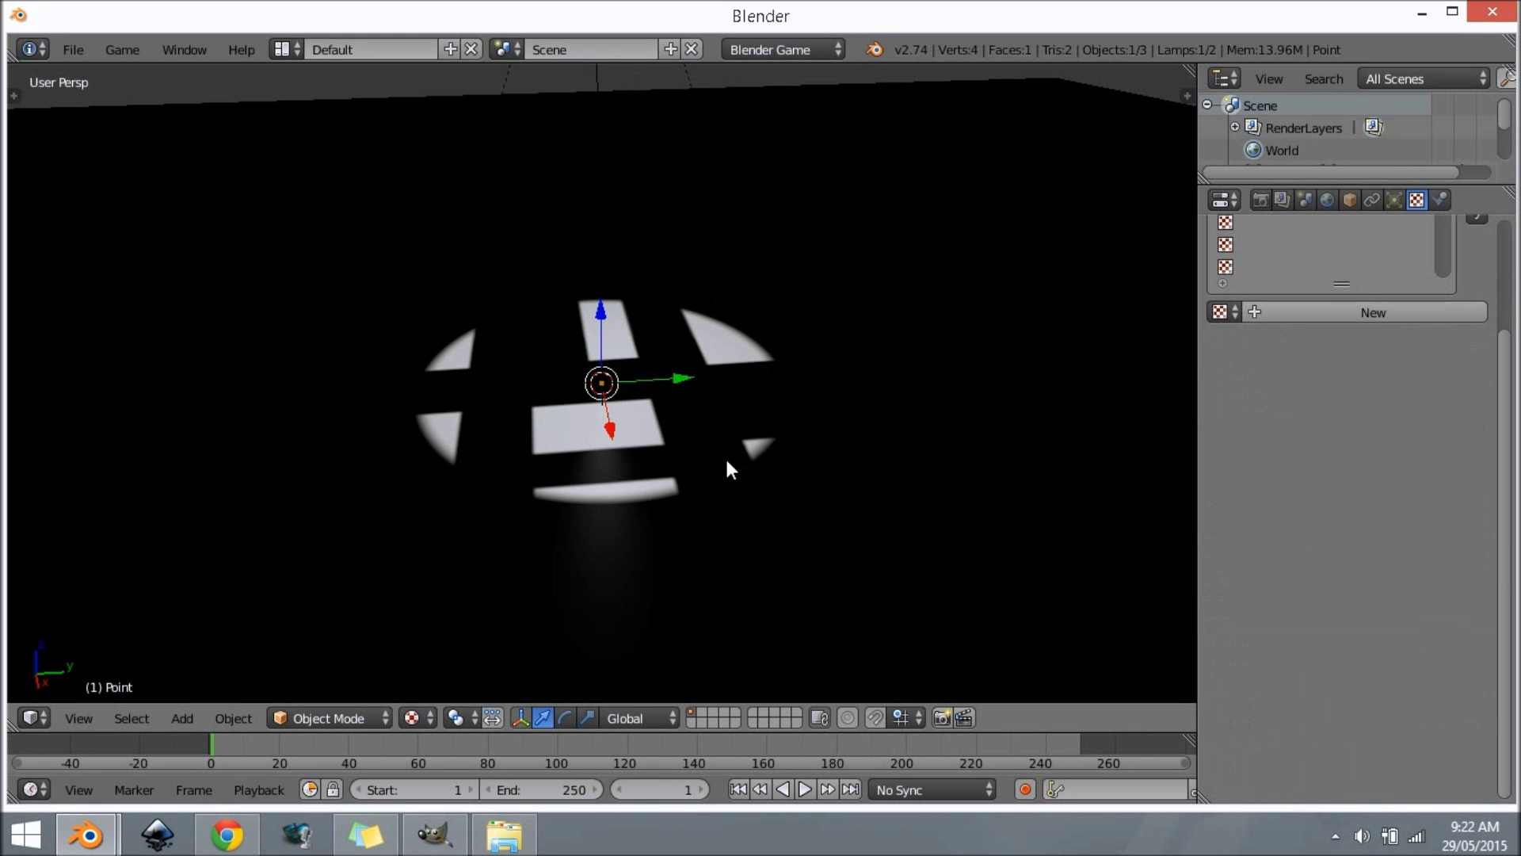
key(g)
key(z)
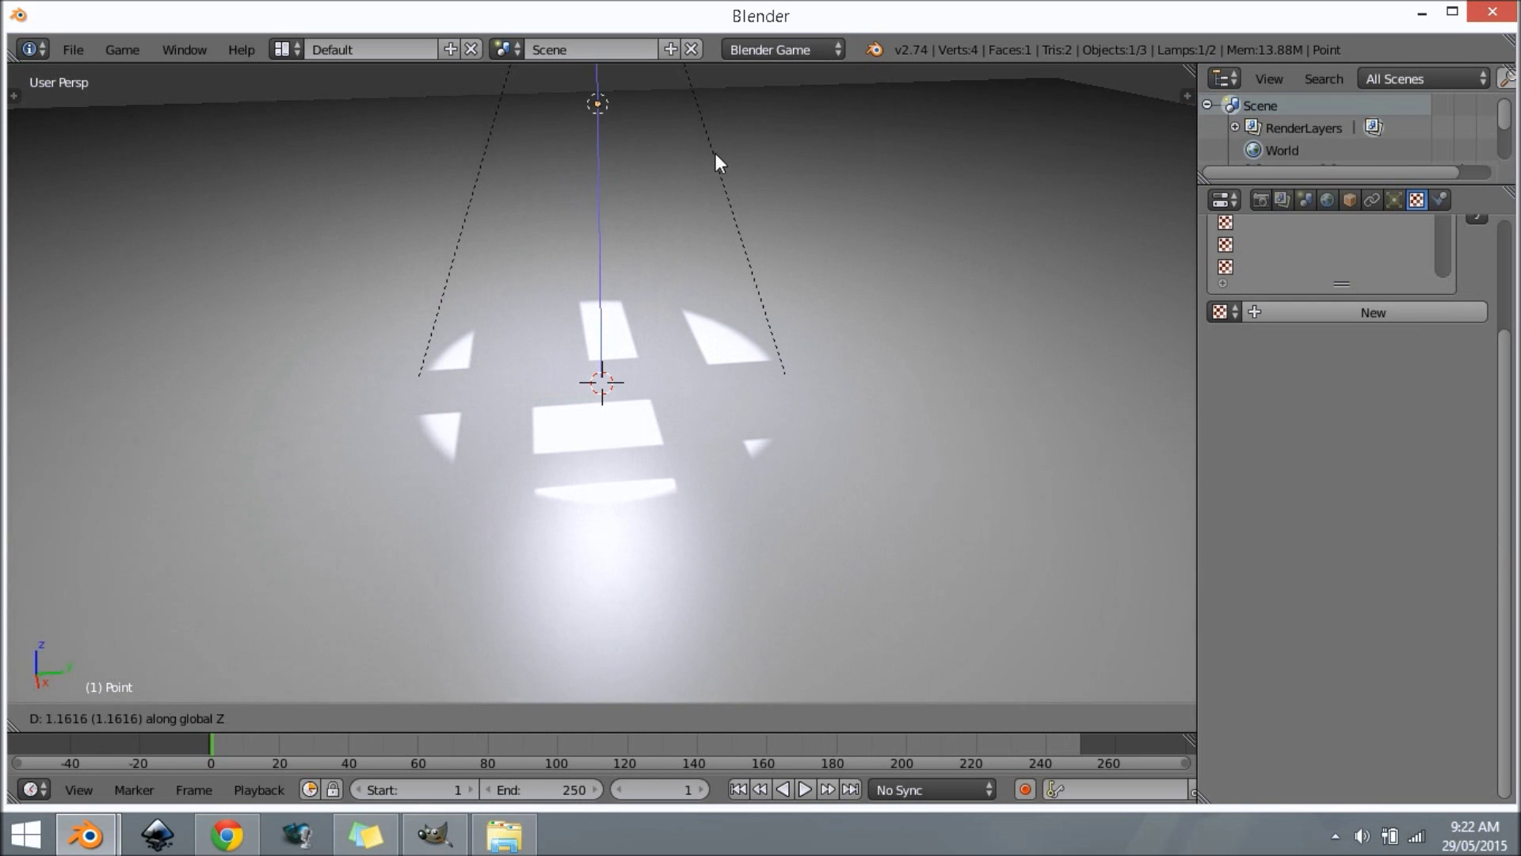
click(714, 154)
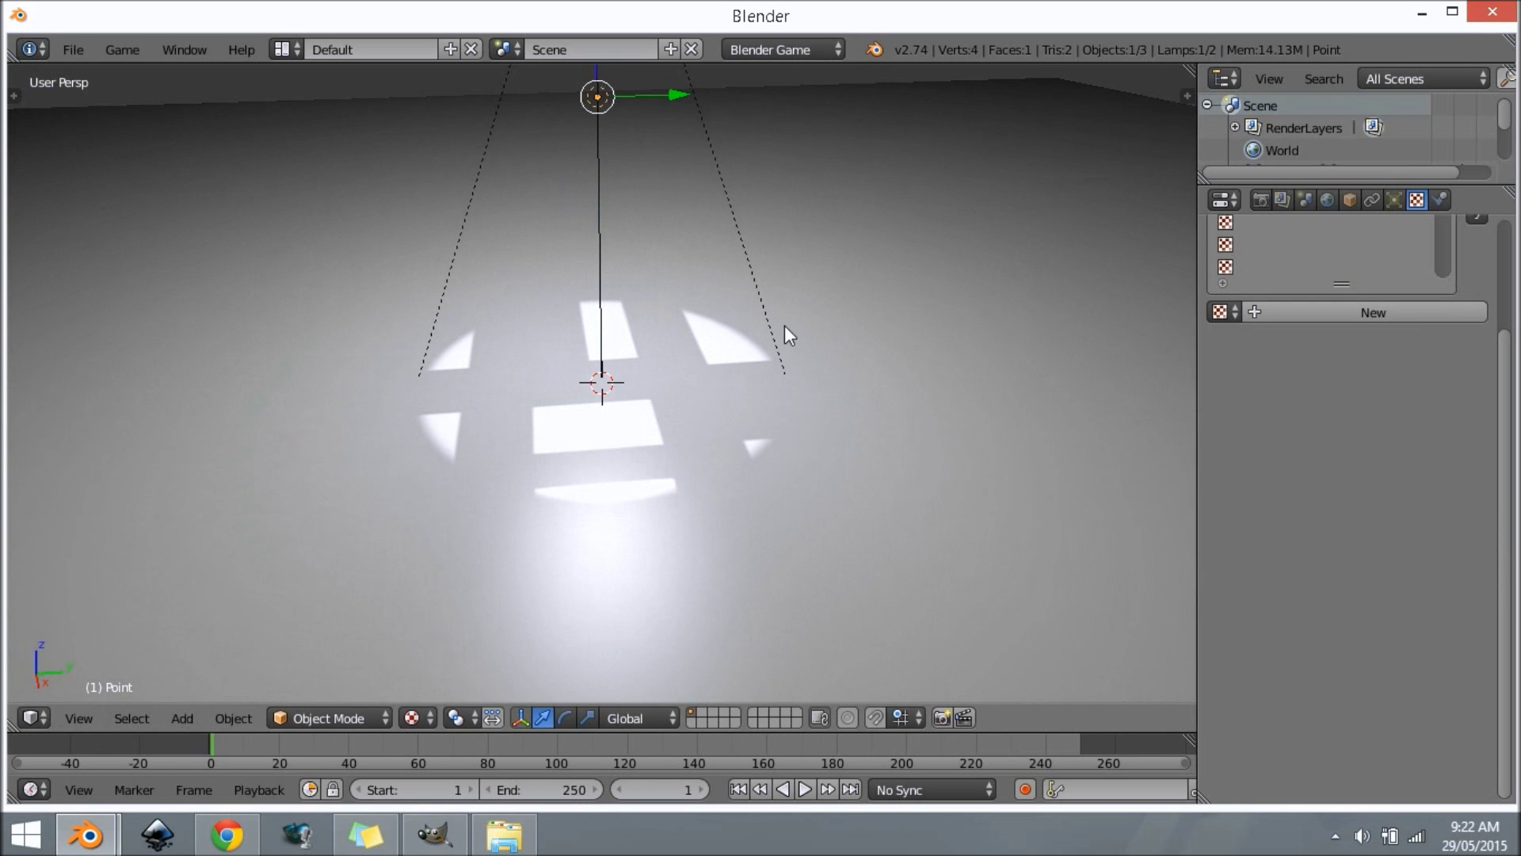
key(g)
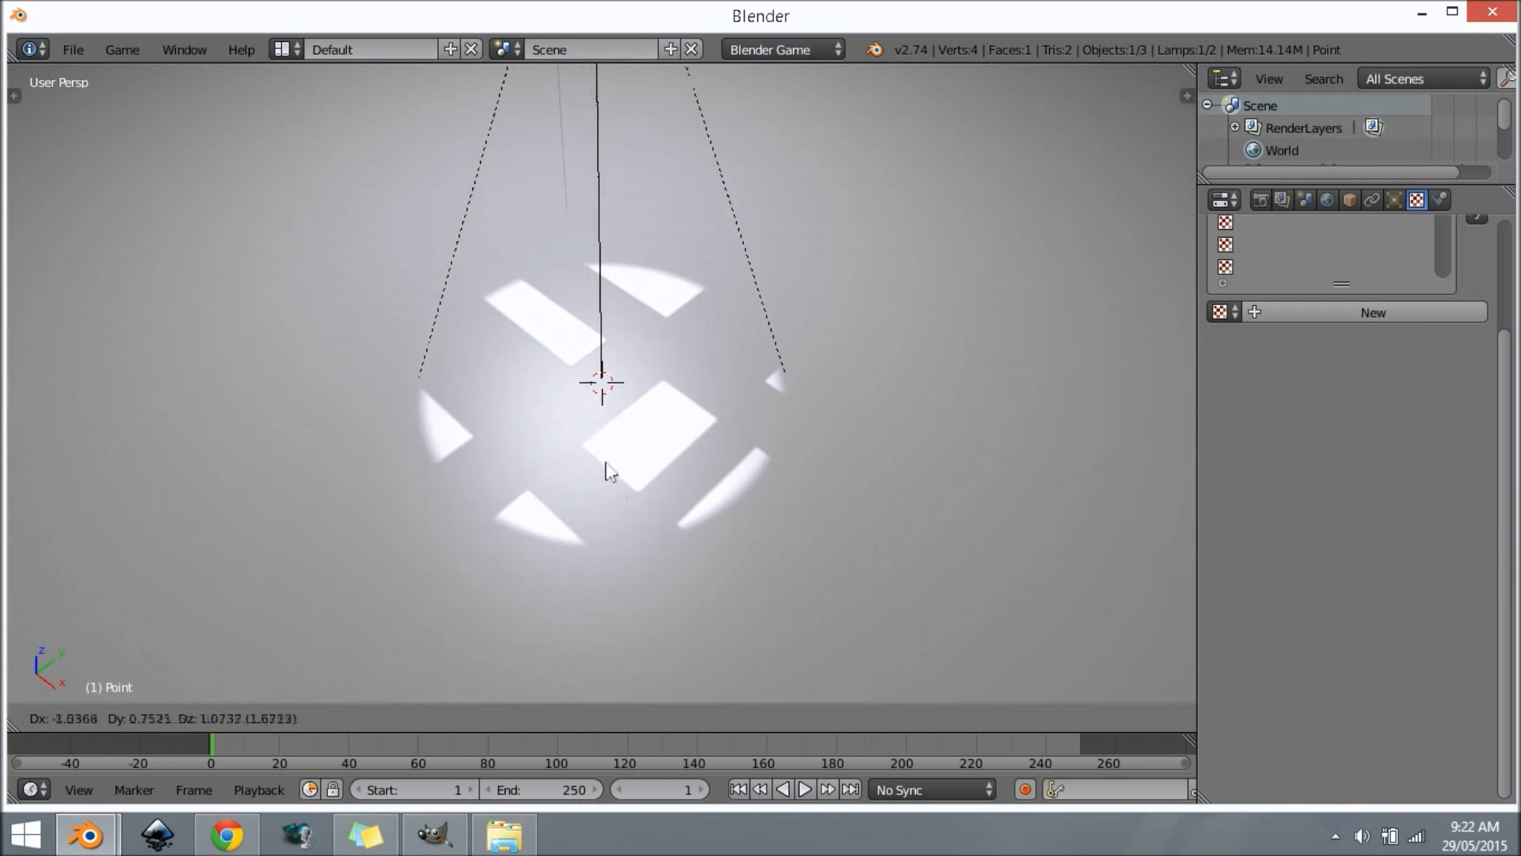
click(597, 501)
- Orbit to a lower view and select the spot lamp, cancelling a rotation
middle_drag(592, 491, 519, 152)
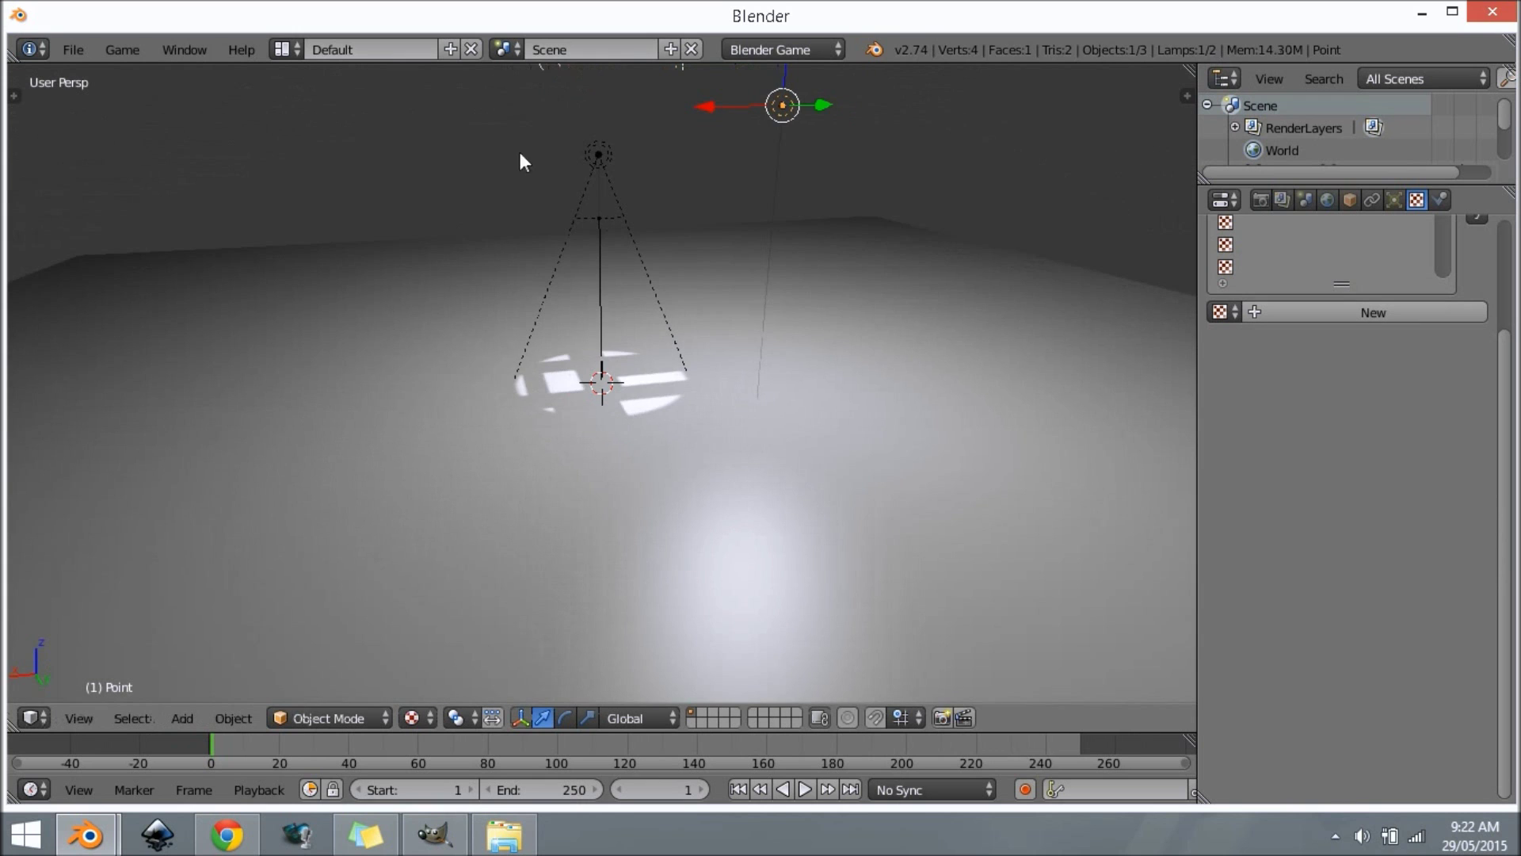
right_click(611, 149)
key(r)
key(r)
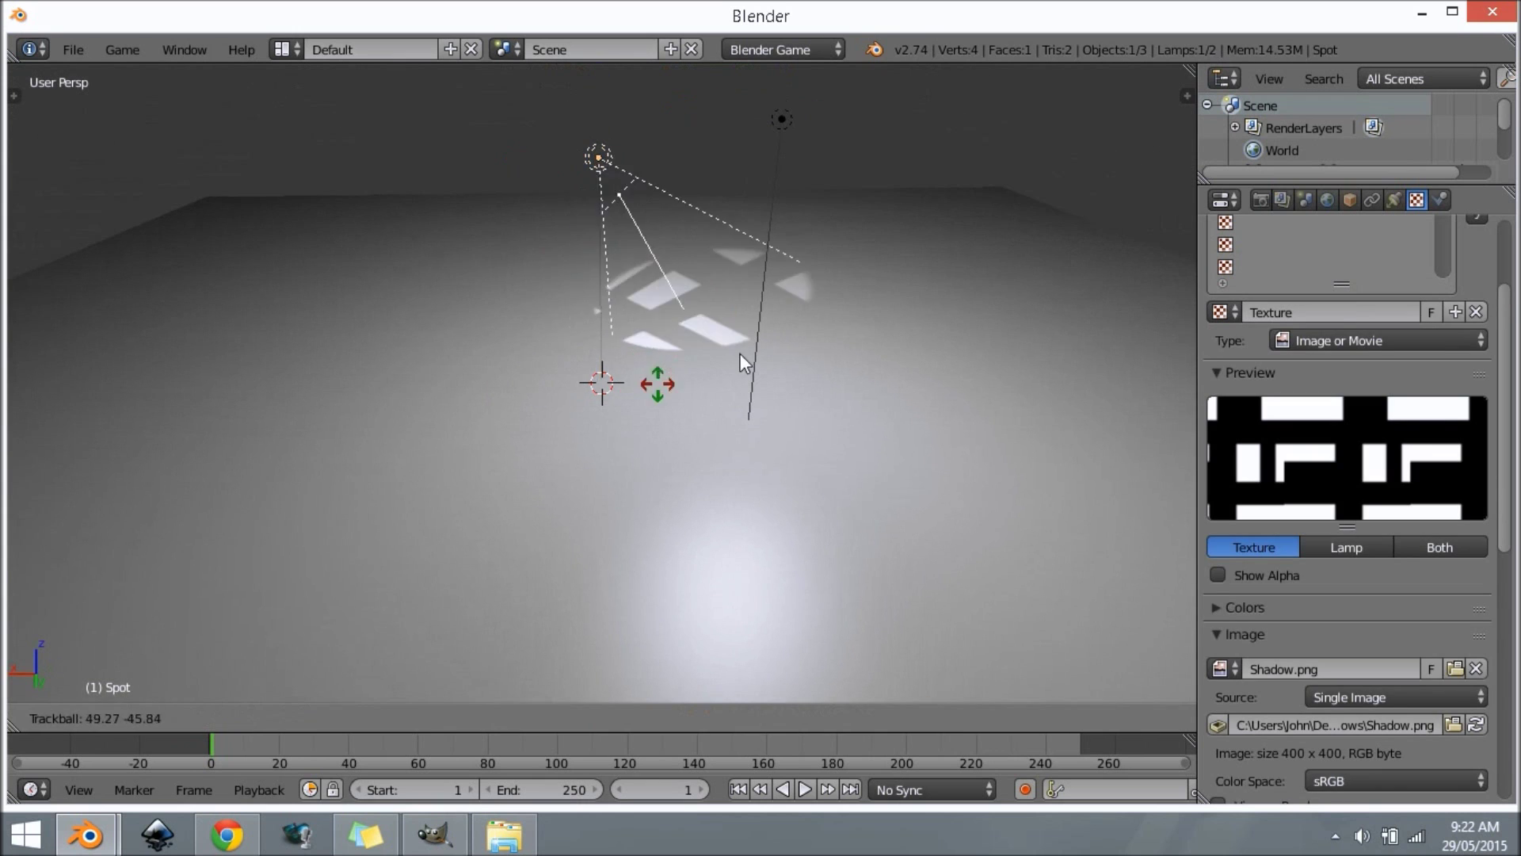
key(Escape)
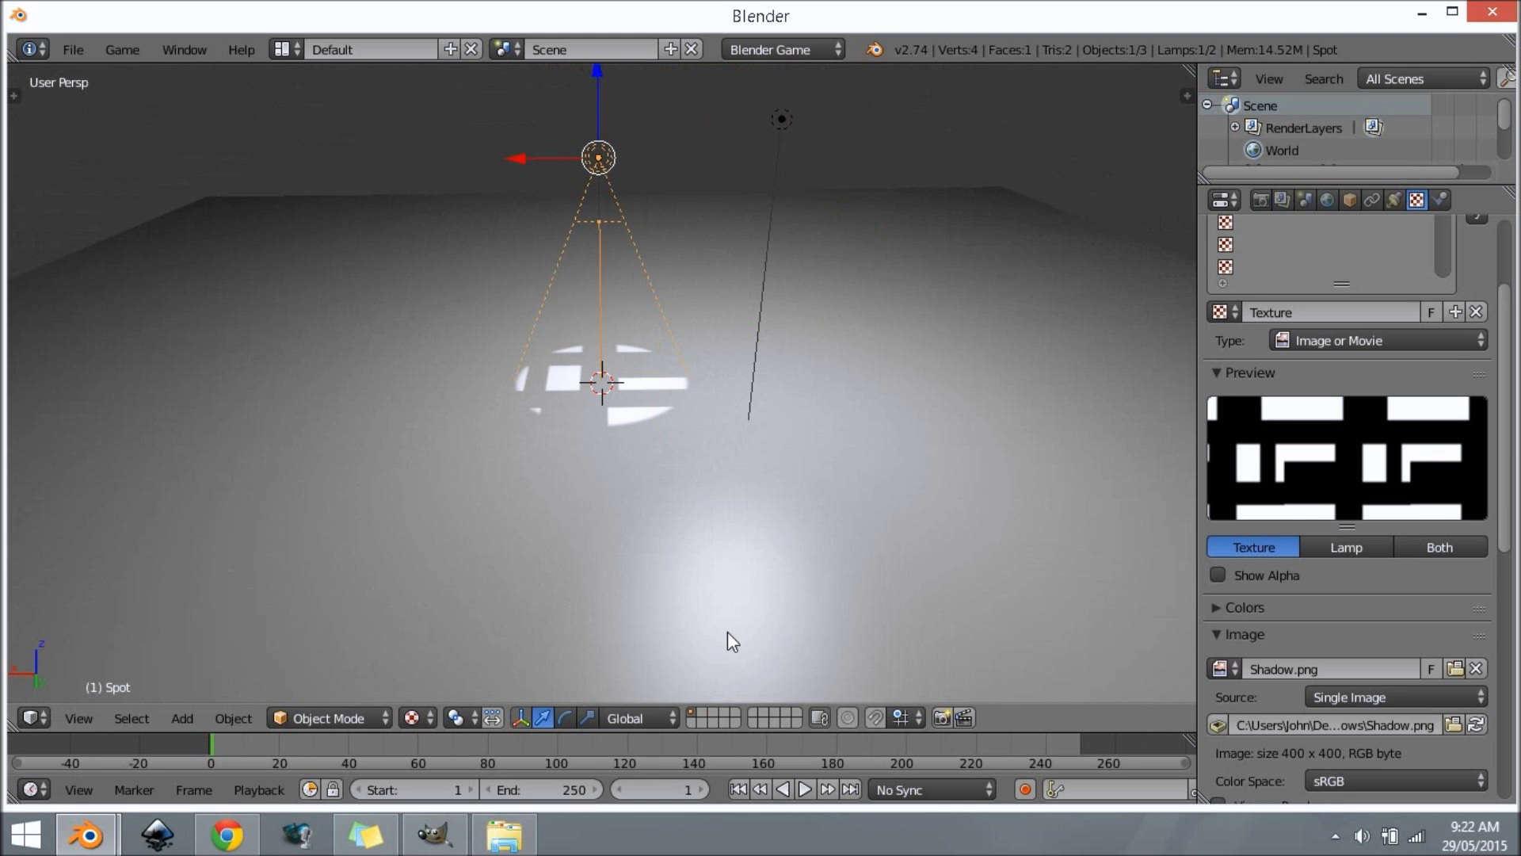
- Raise the plane slightly along Z and scale it down to about 0.33
right_click(715, 421)
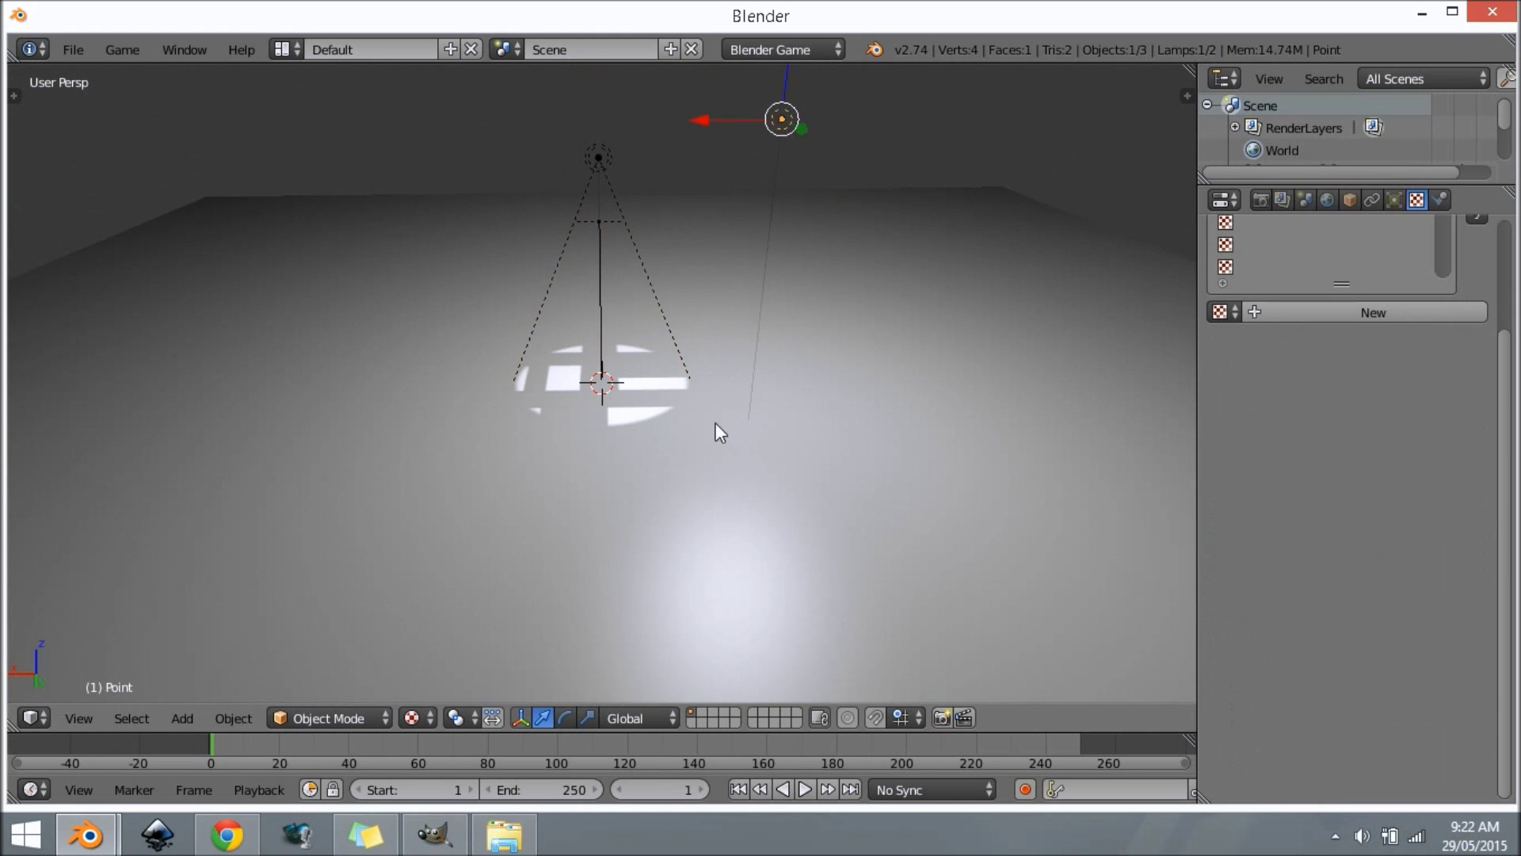
key(g)
key(z)
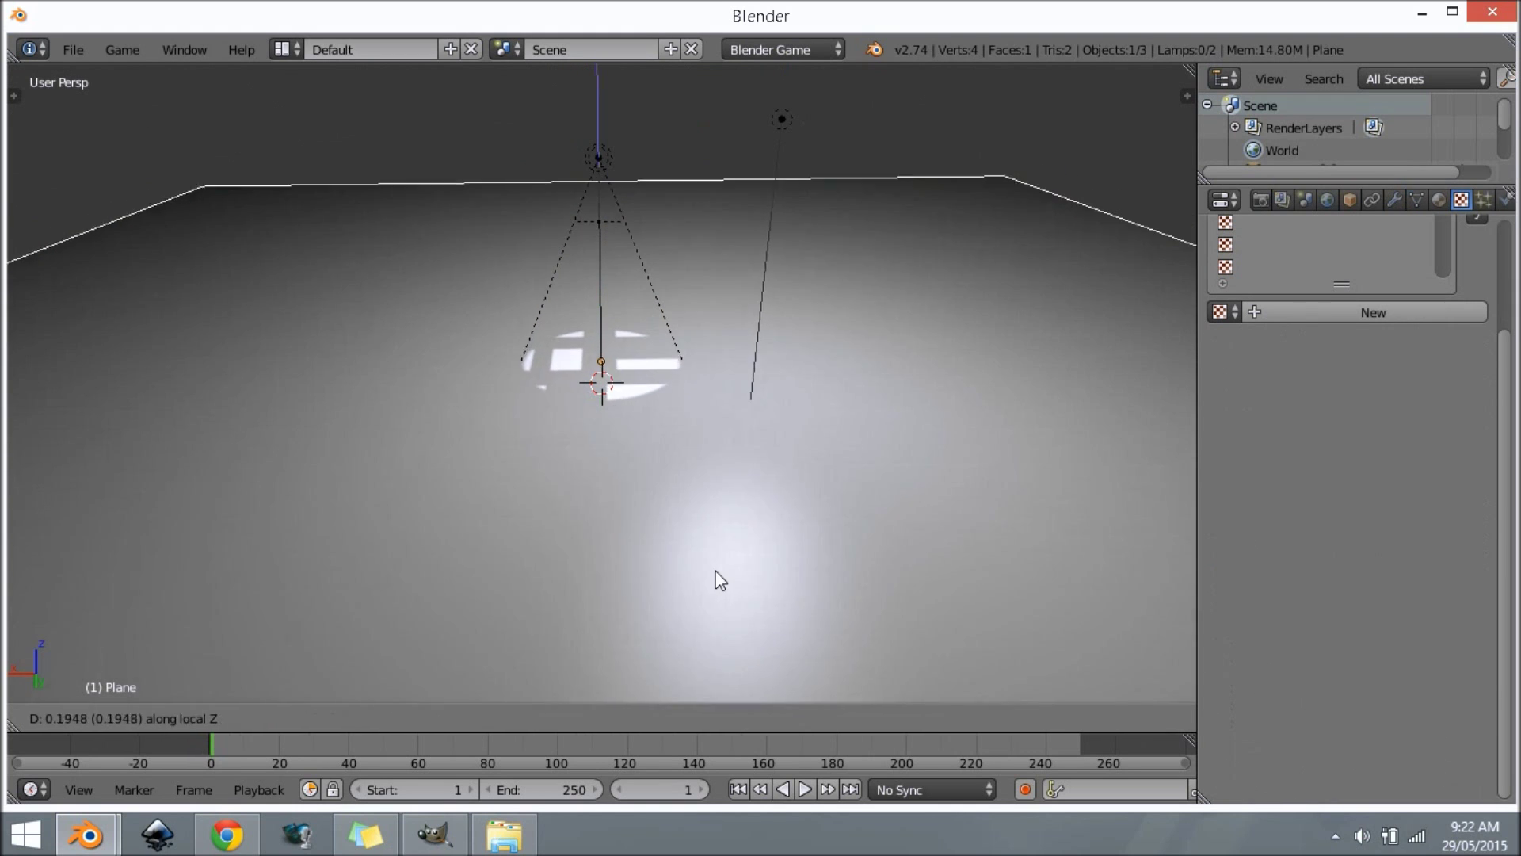
click(717, 577)
key(s)
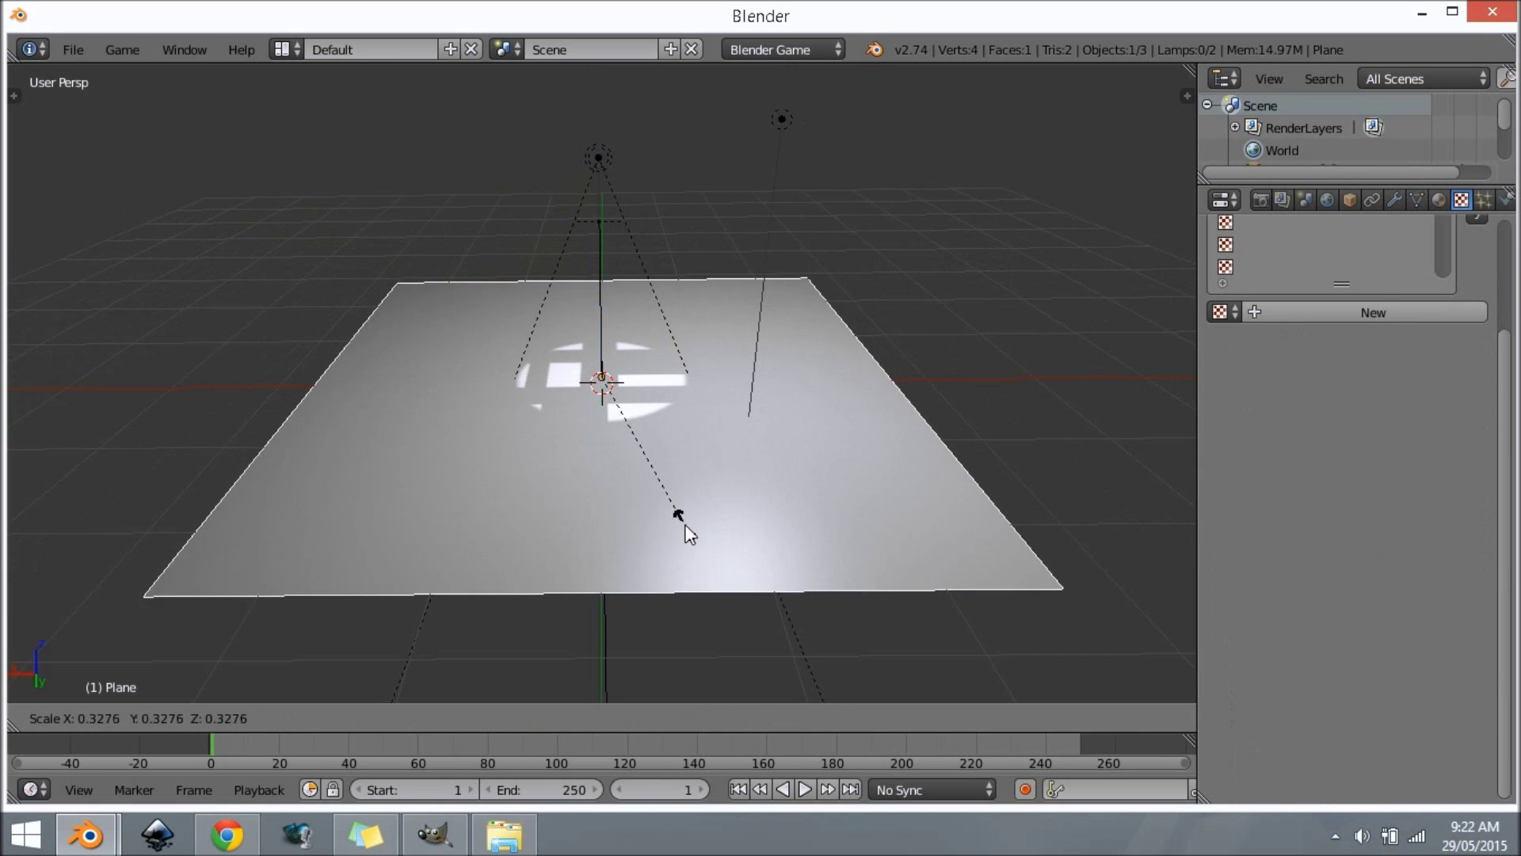
click(672, 511)
middle_drag(757, 509, 767, 410)
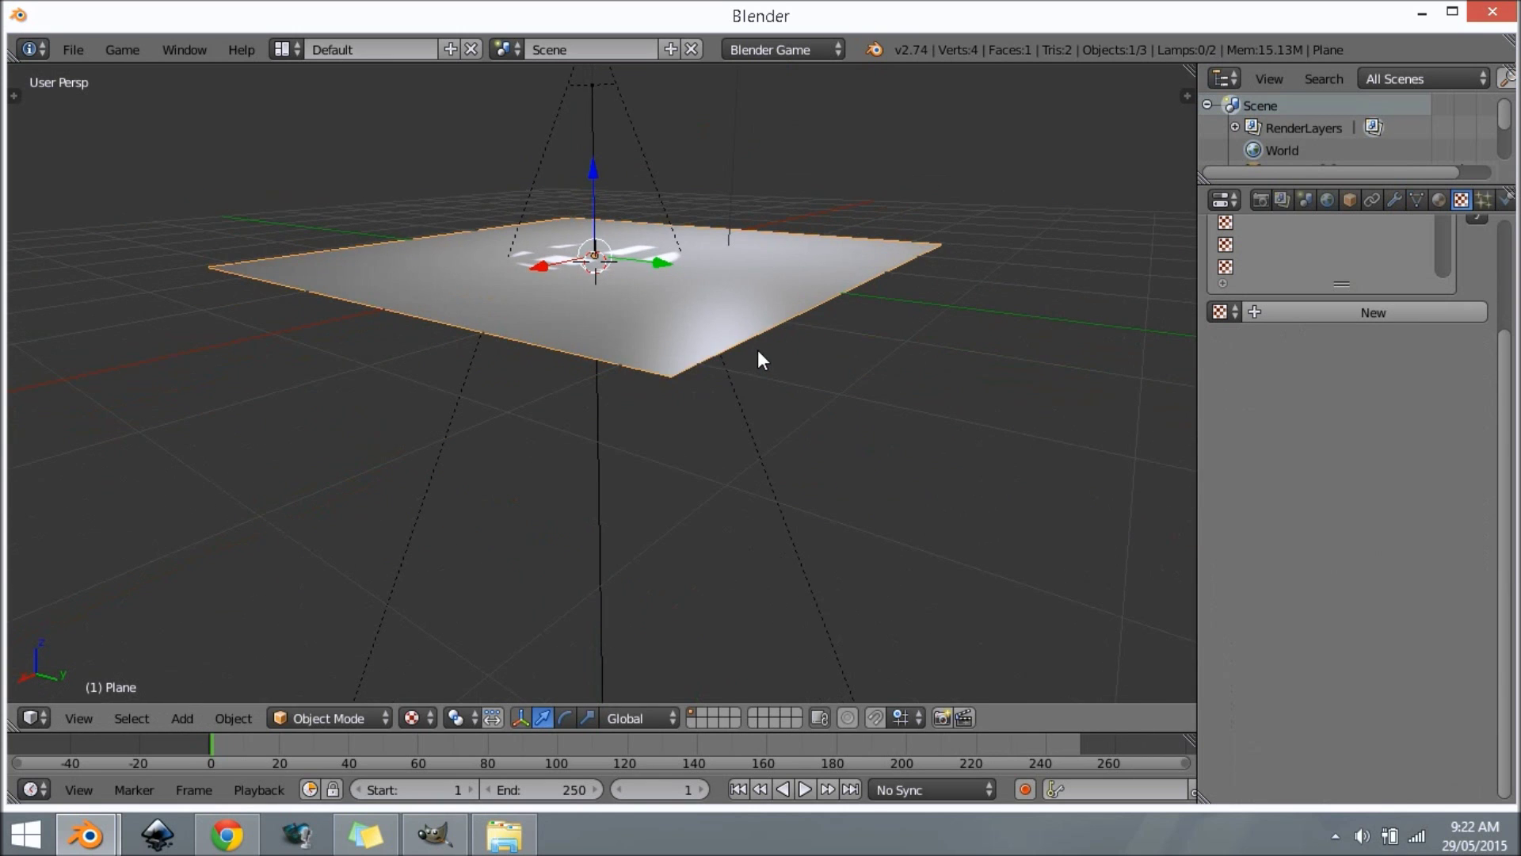
- Duplicate the plane as Plane.001, placed 3 units below the original
key(shift+d)
key(z)
click(722, 608)
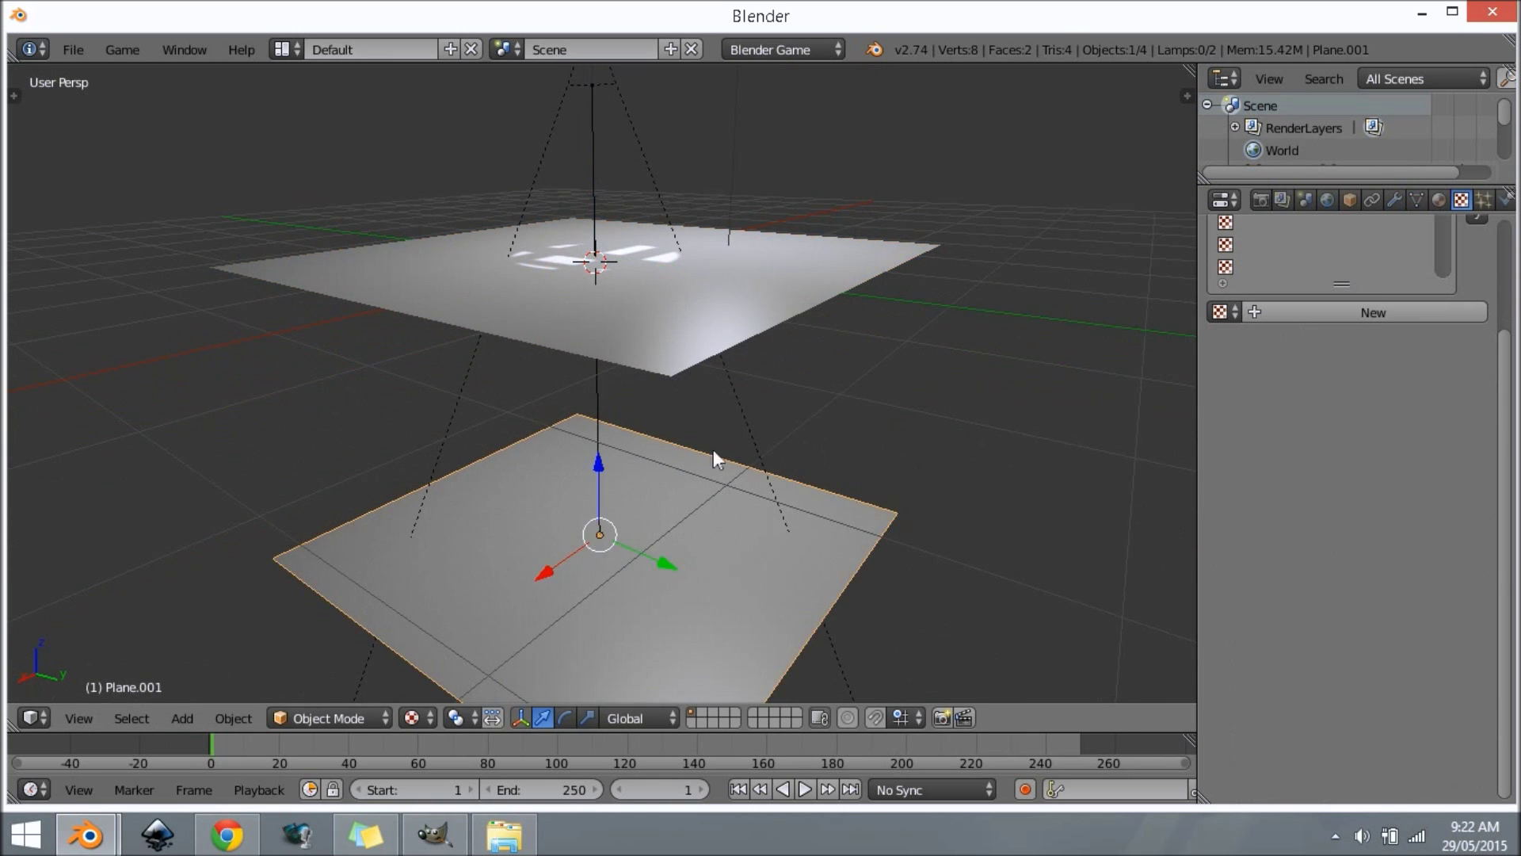
middle_drag(713, 449, 633, 480)
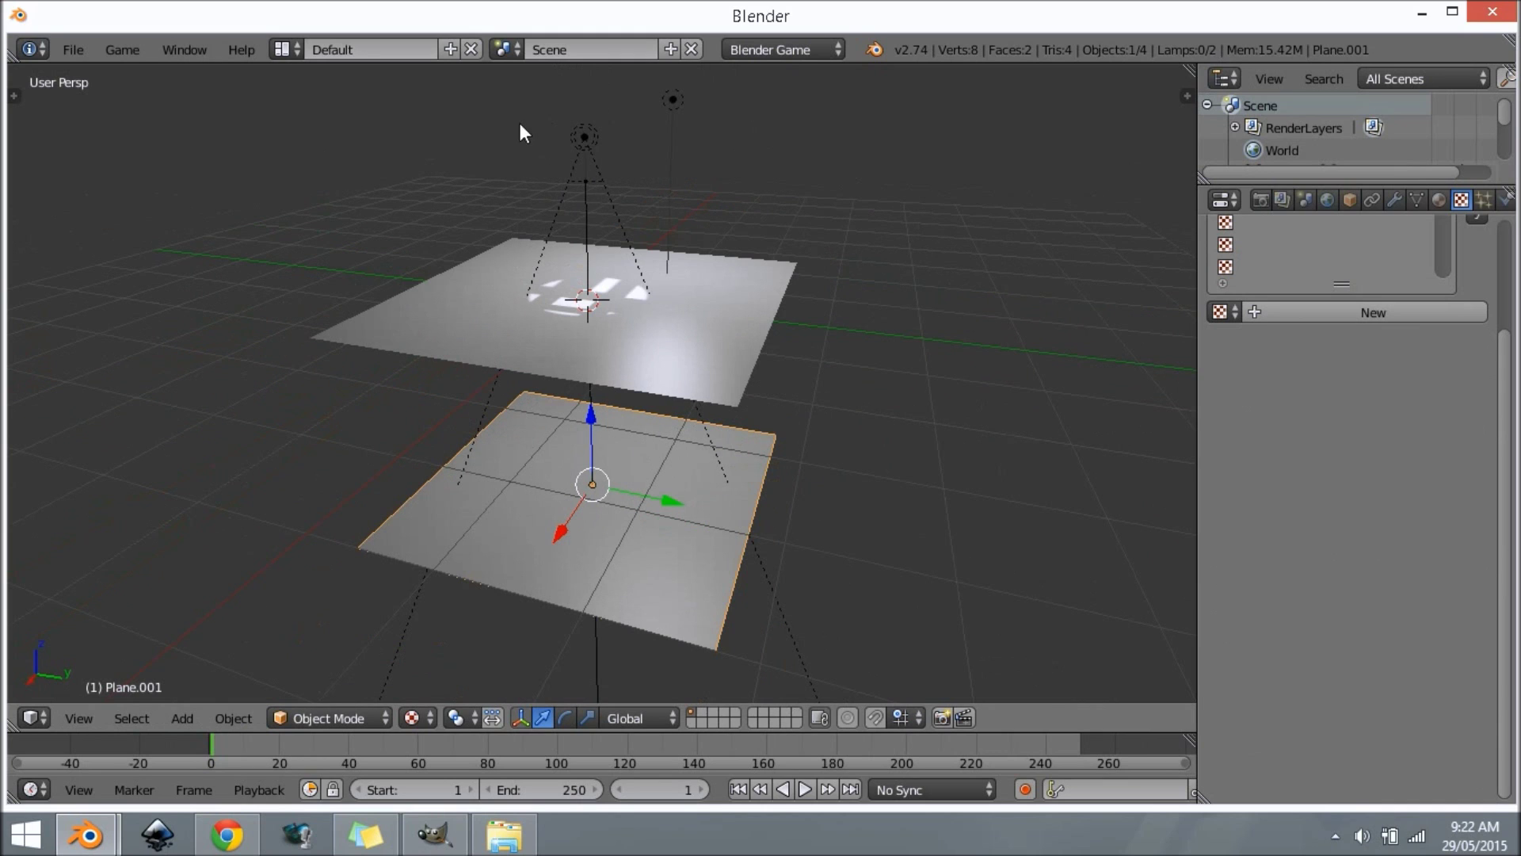
- Select the spot lamp and scroll down its lamp data properties
right_click(578, 145)
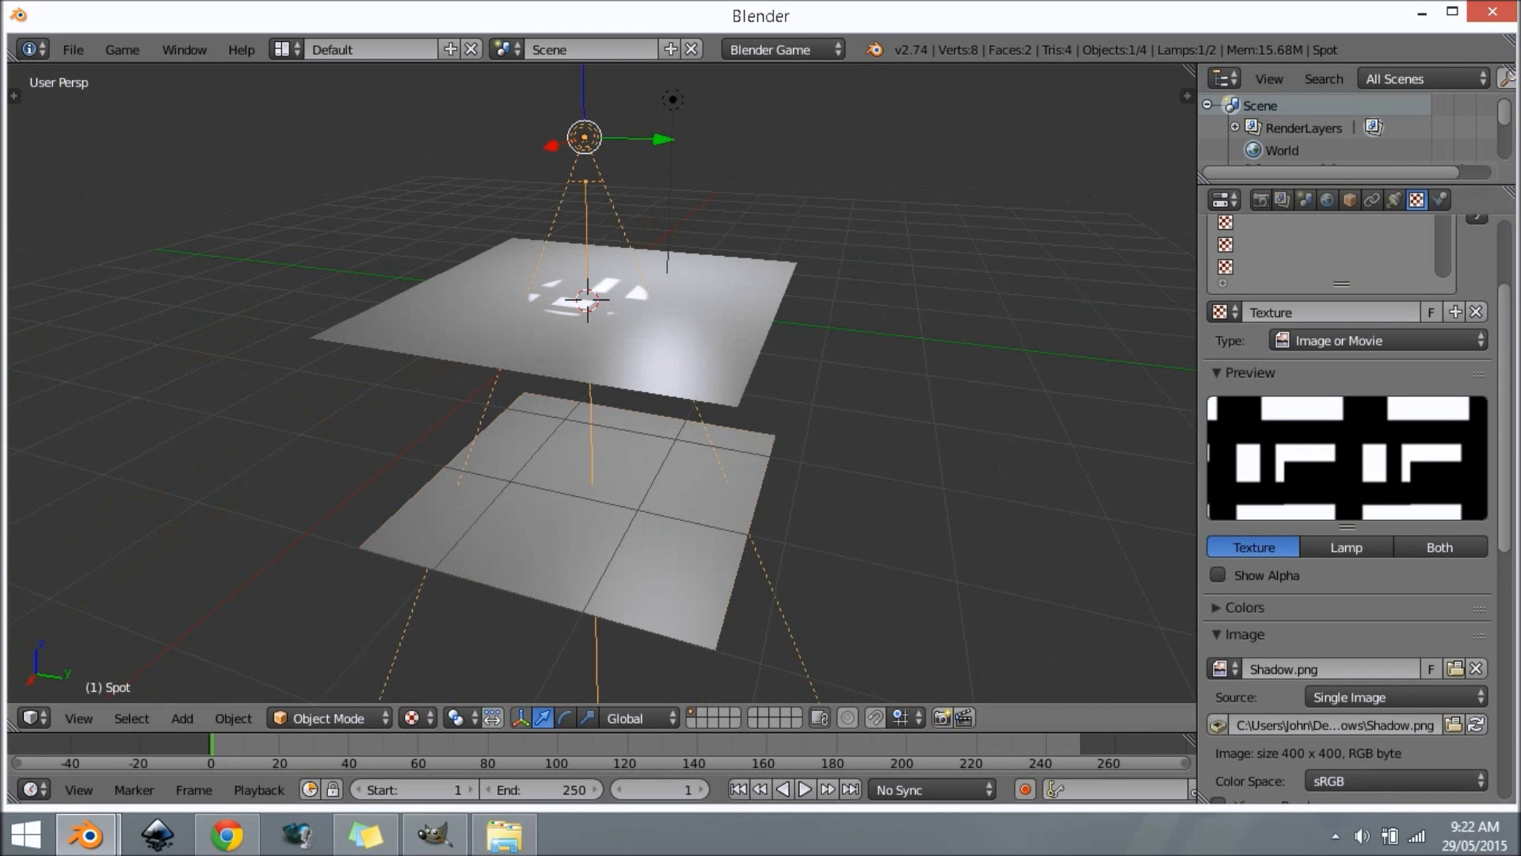
click(1394, 200)
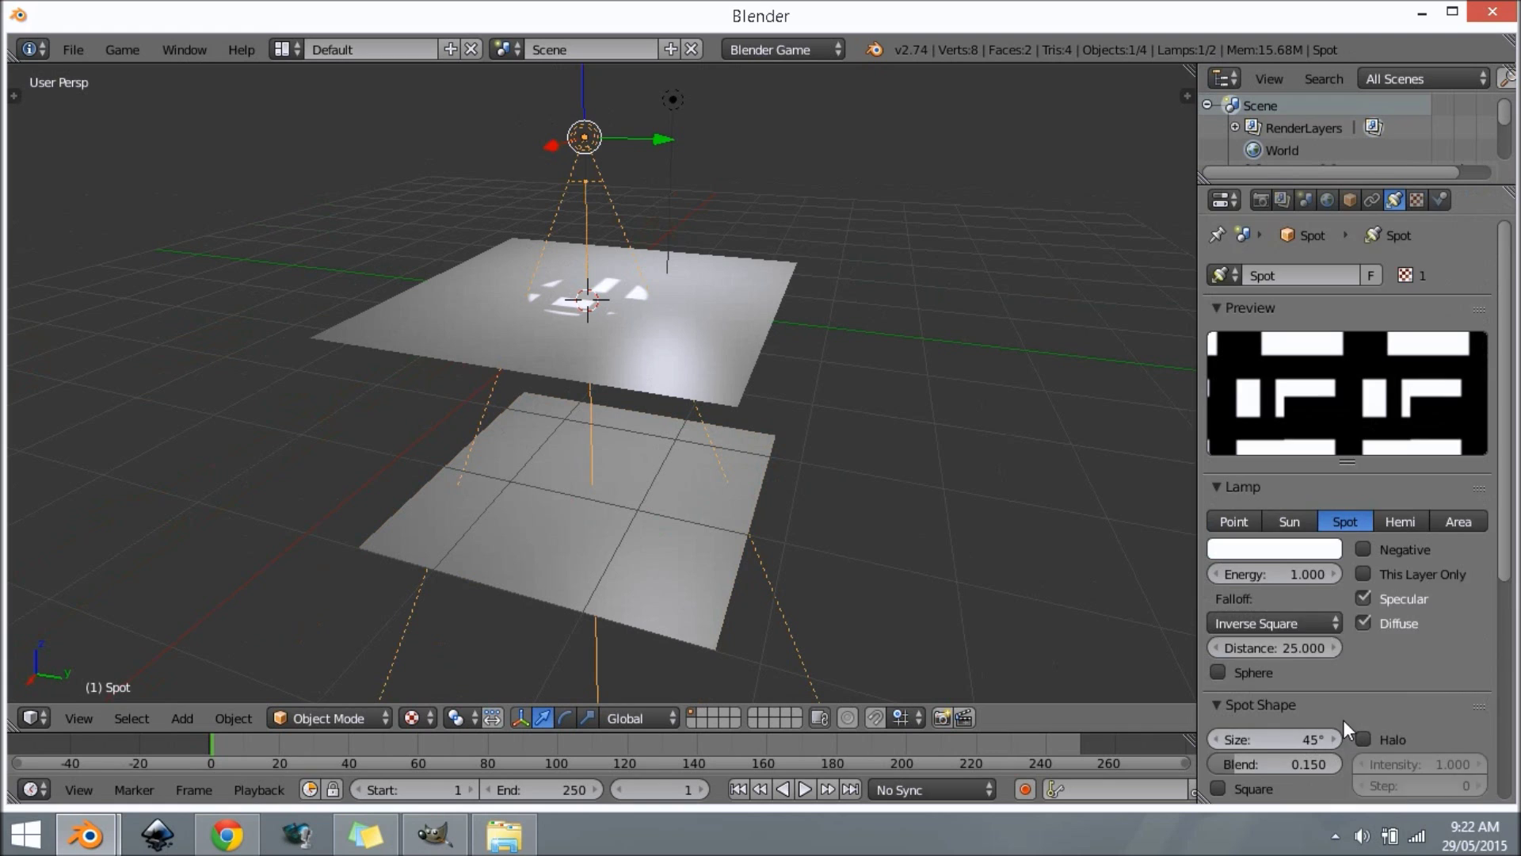
scroll(1351, 713, down, 4)
scroll(1354, 700, down, 3)
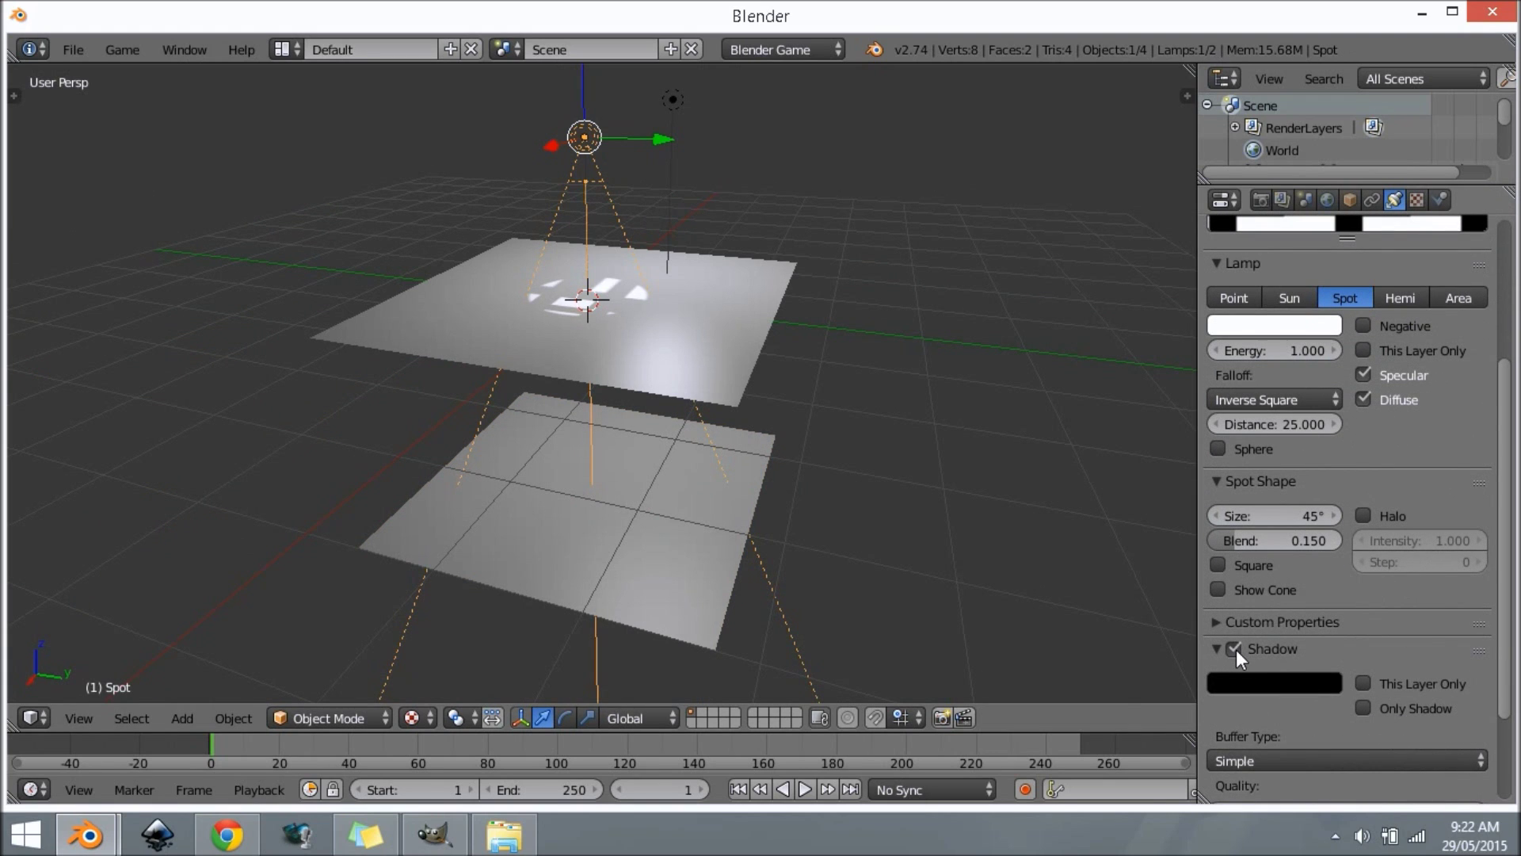
- Turn off the spot lamp's shadow and toggle the Shadow panel open and closed
click(1234, 649)
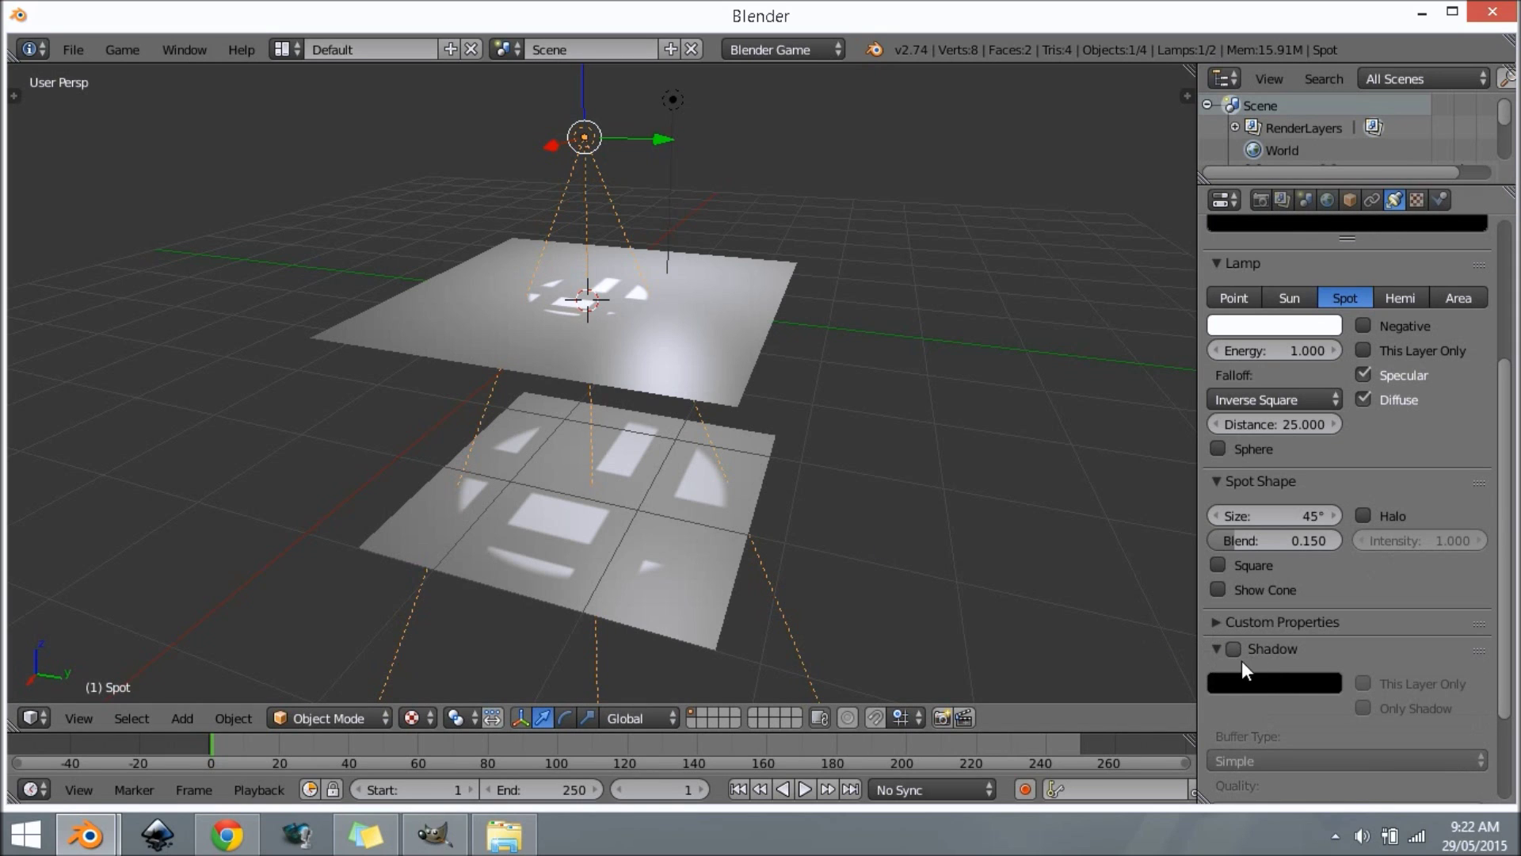
scroll(1236, 645, down, 4)
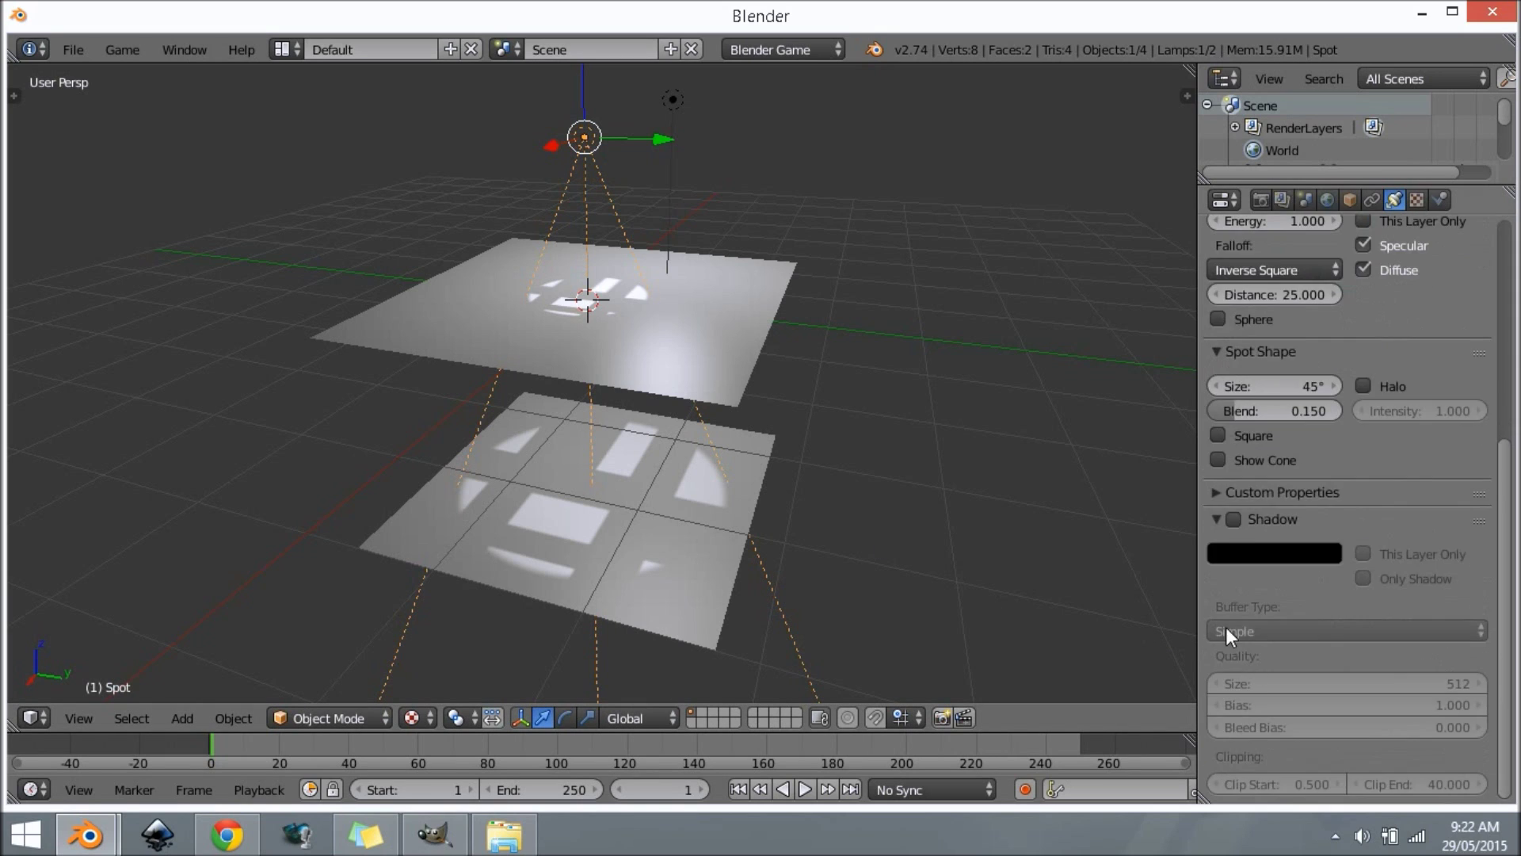
click(1209, 519)
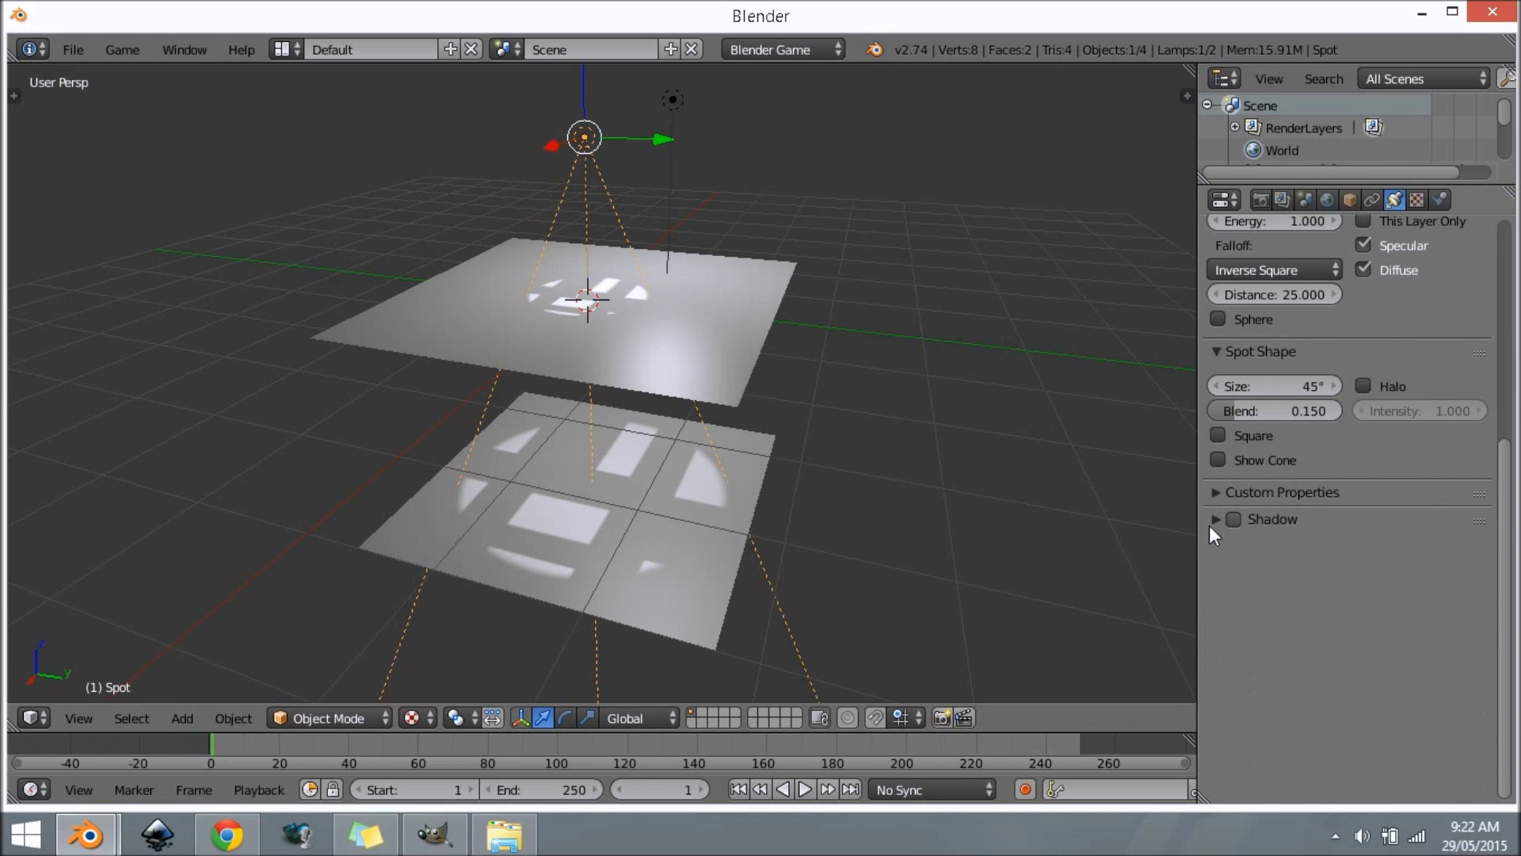
click(1209, 520)
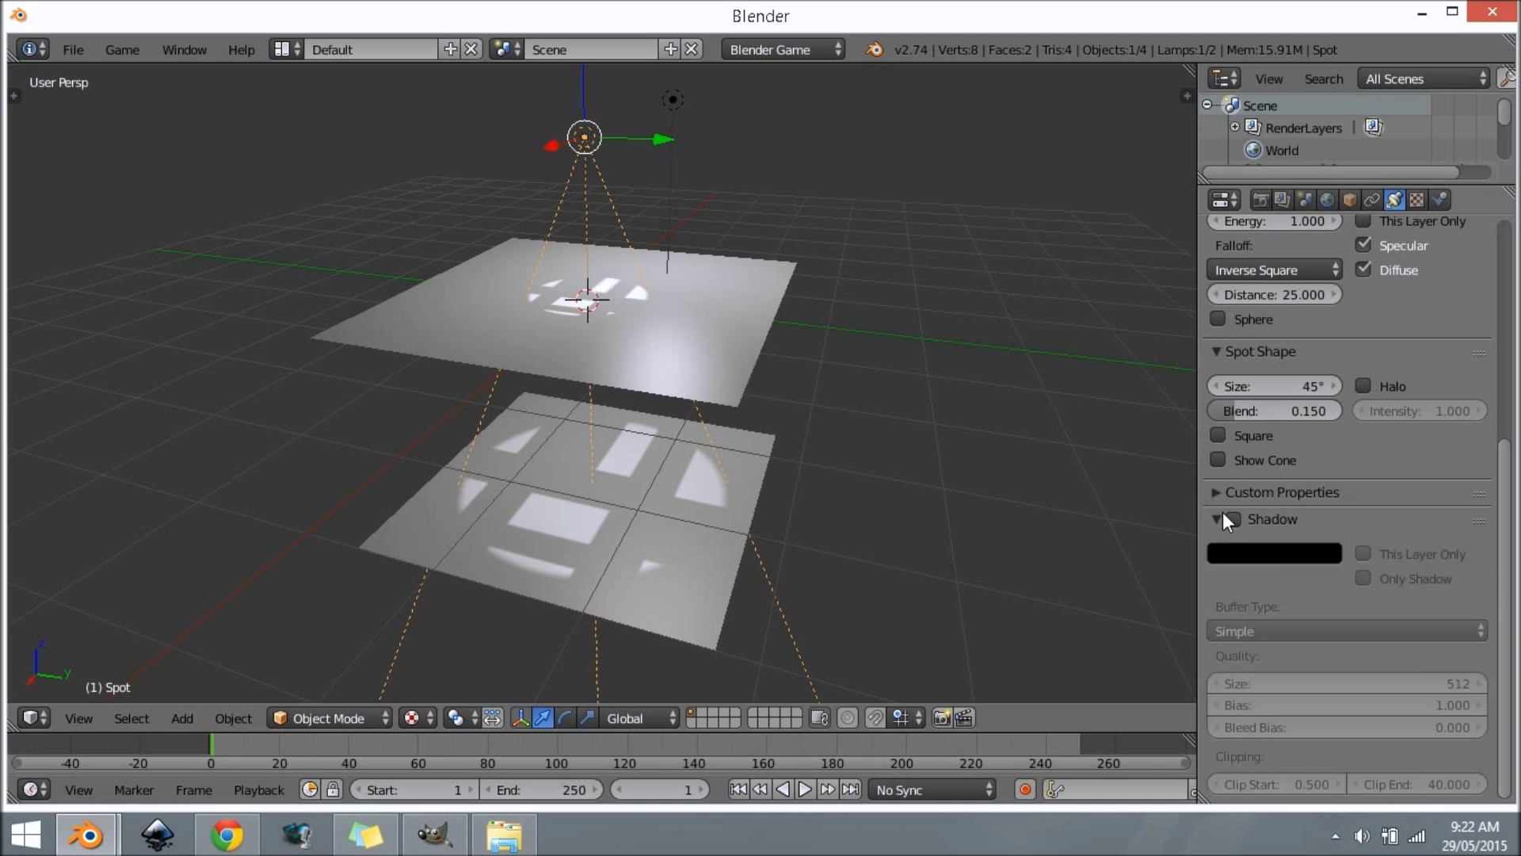
click(1223, 513)
middle_drag(910, 517, 827, 584)
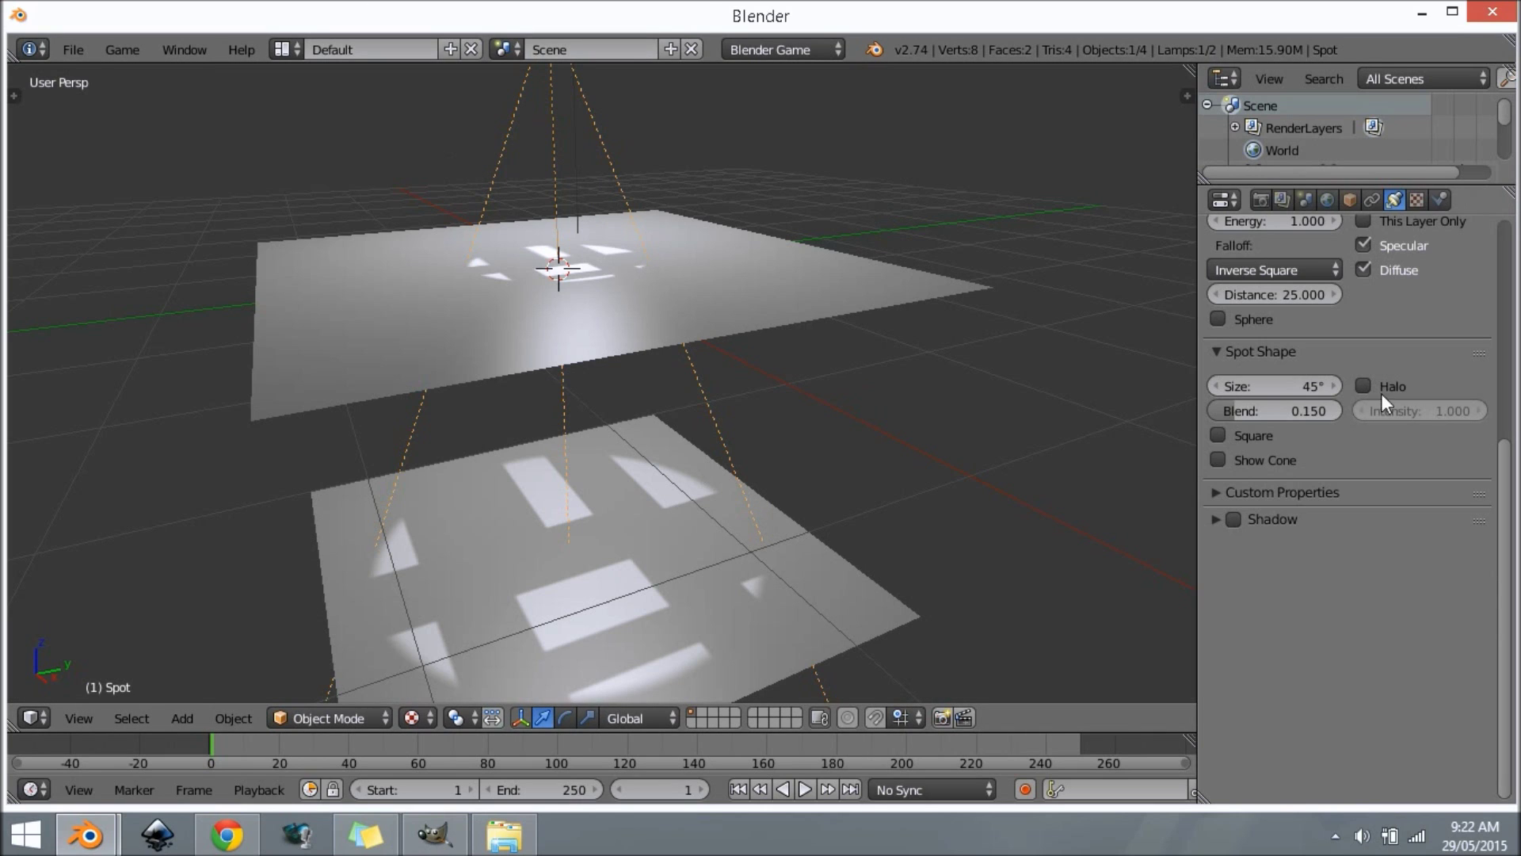
- Lower the spot lamp's light distance, first to 4, then down to 2.300
scroll(1318, 385, up, 5)
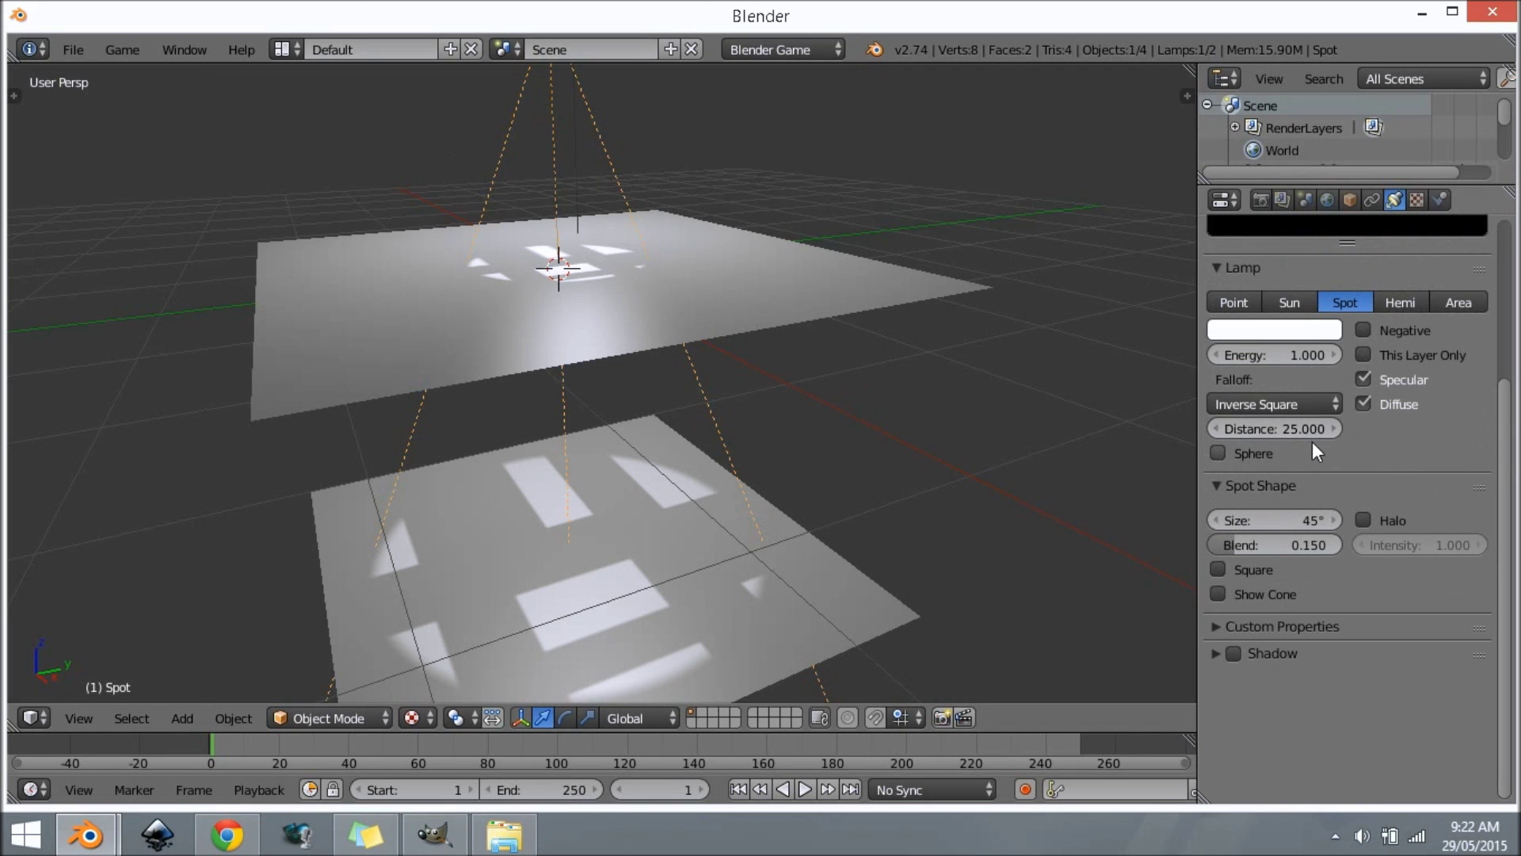
drag(1319, 427, 1251, 428)
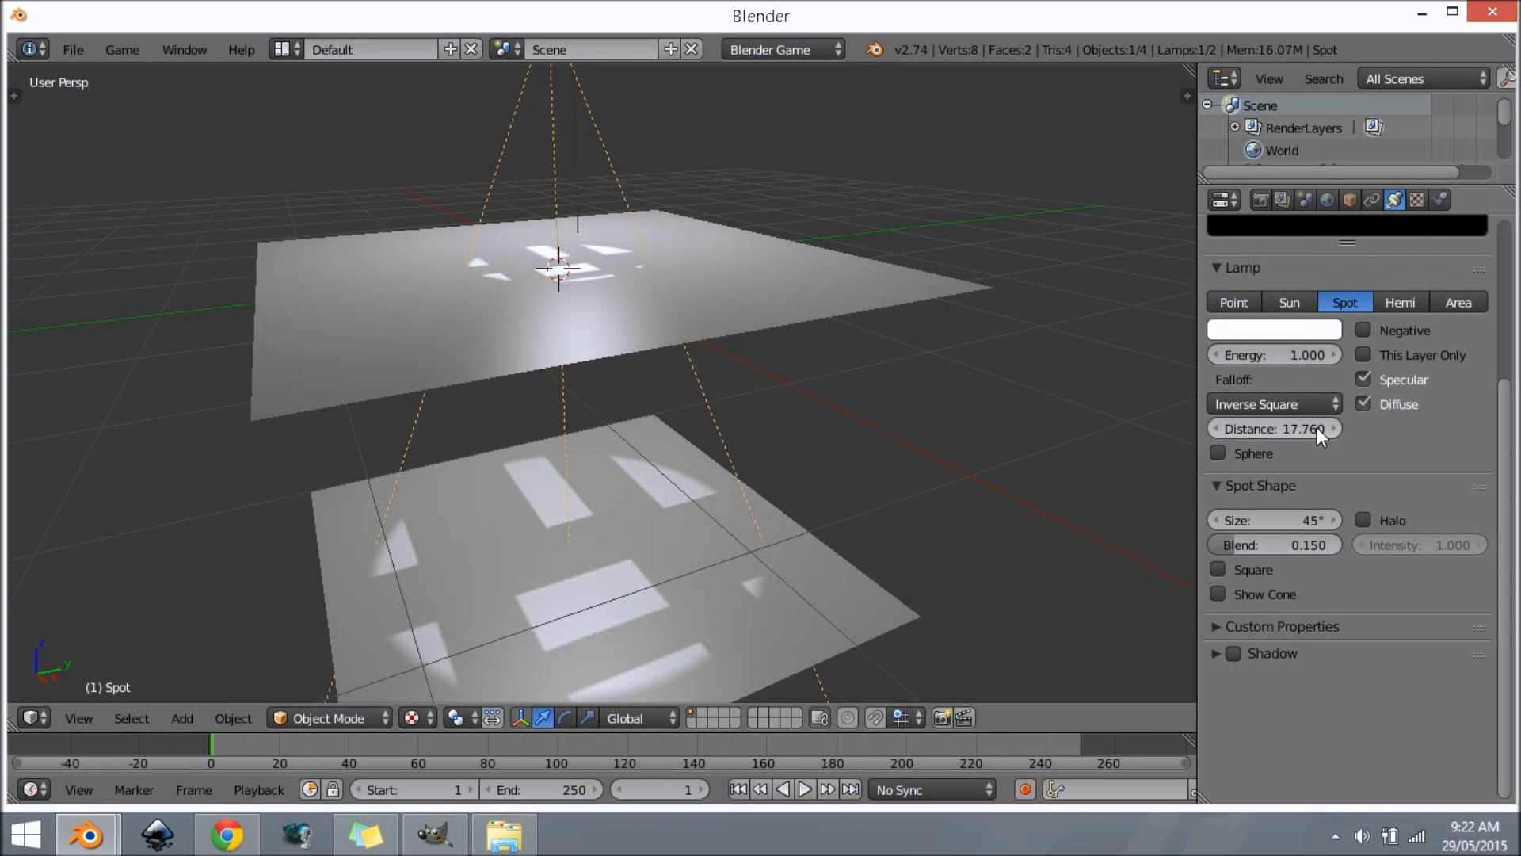
click(1283, 428)
text(4)
key(Return)
mouse_move(1272, 428)
mouse_down()
mouse_move(1228, 427)
mouse_move(1268, 428)
mouse_up()
middle_drag(672, 240, 645, 272)
- Move the spot lamp lower toward the plane
key(g)
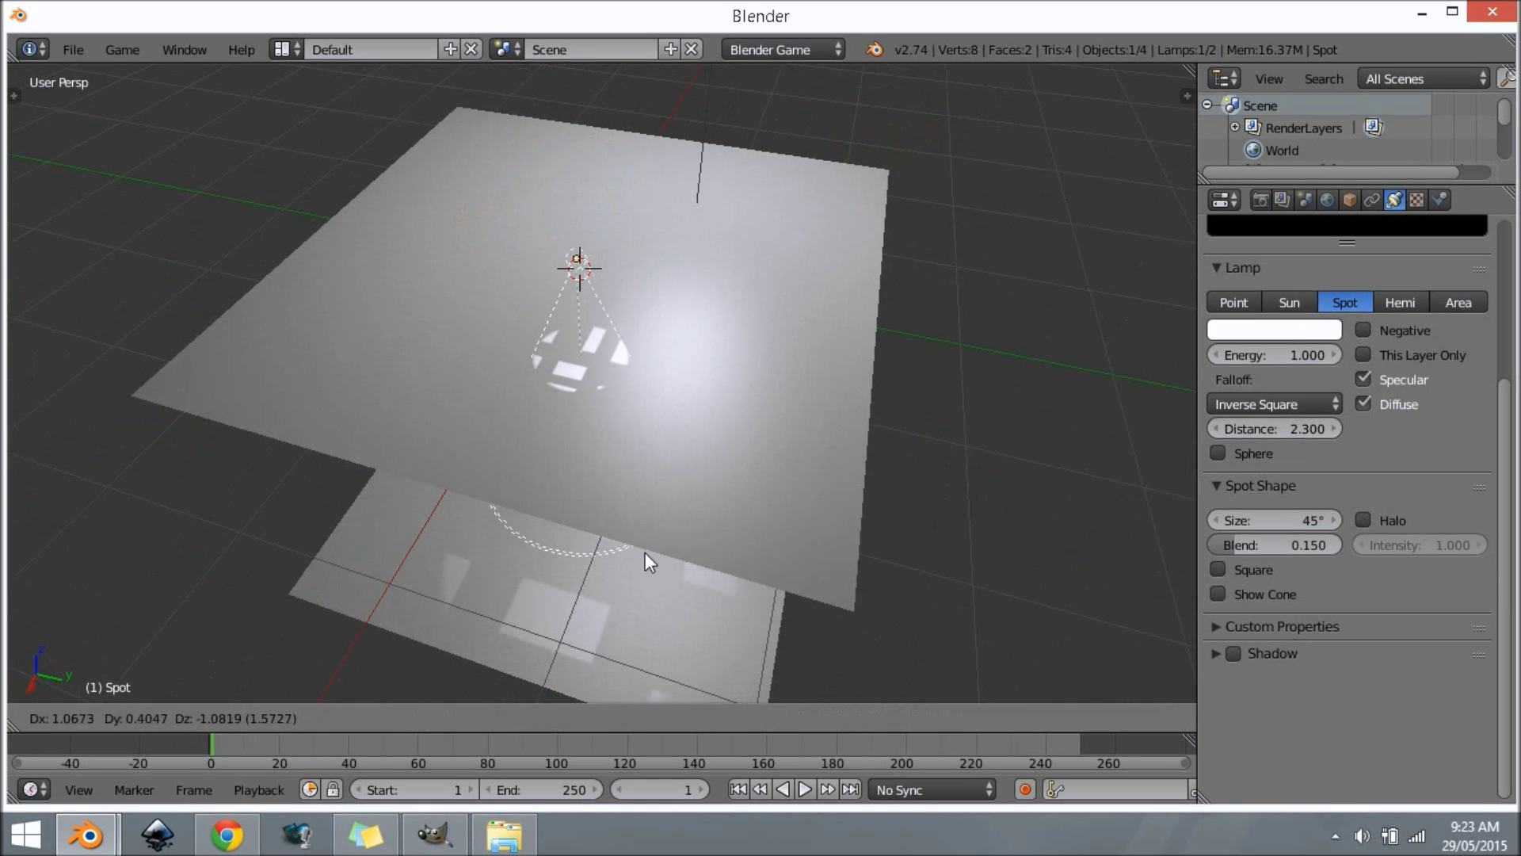
click(676, 499)
middle_drag(681, 498, 806, 476)
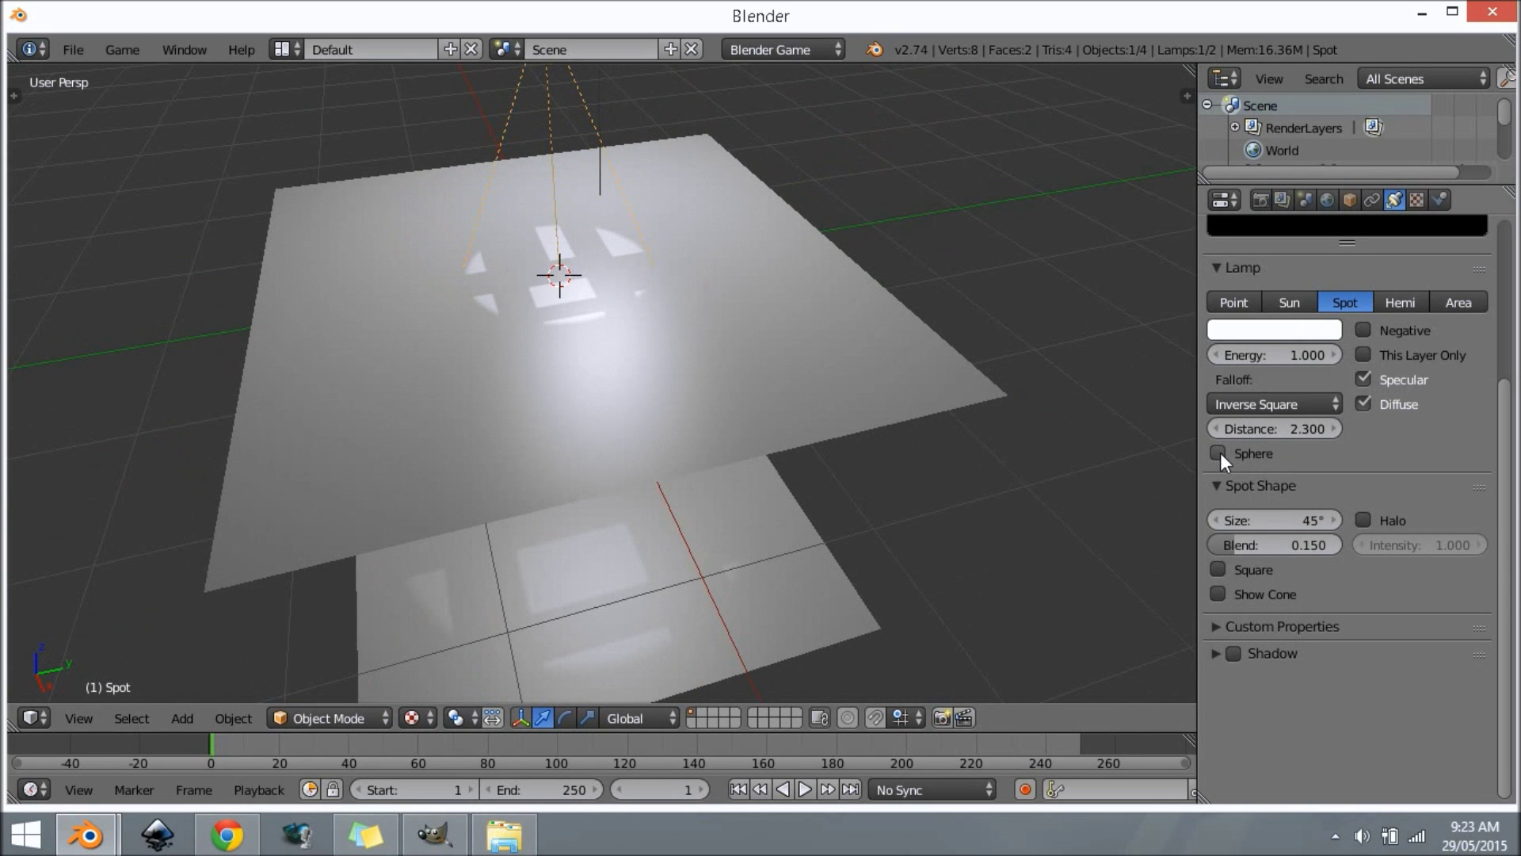
middle_drag(754, 597, 649, 555)
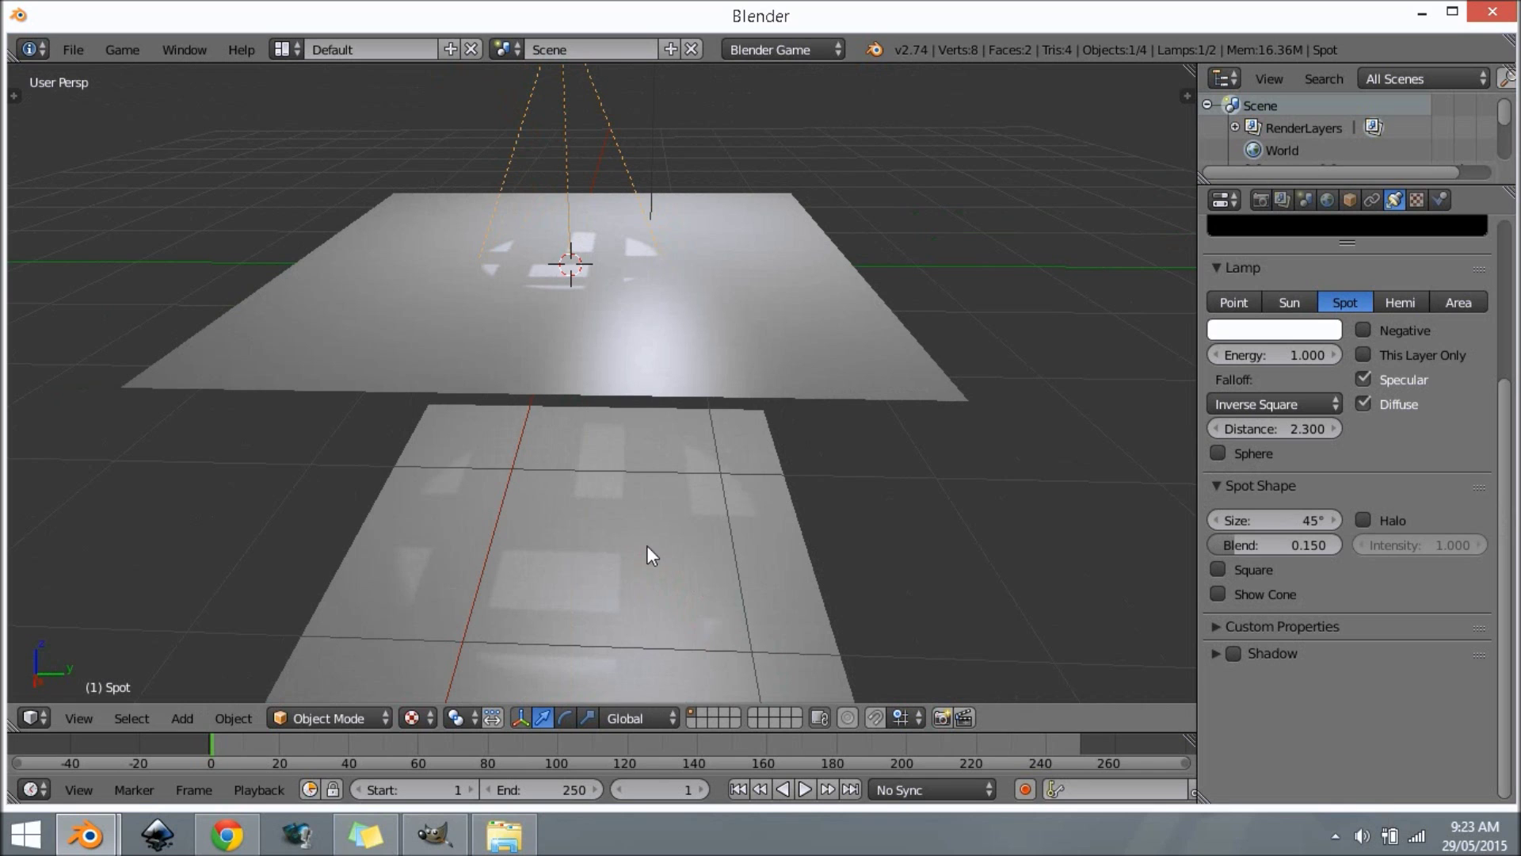
- Enable Sphere, set the falloff to Inverse Linear and the distance to 3.110
click(1218, 453)
scroll(516, 242, up, 6)
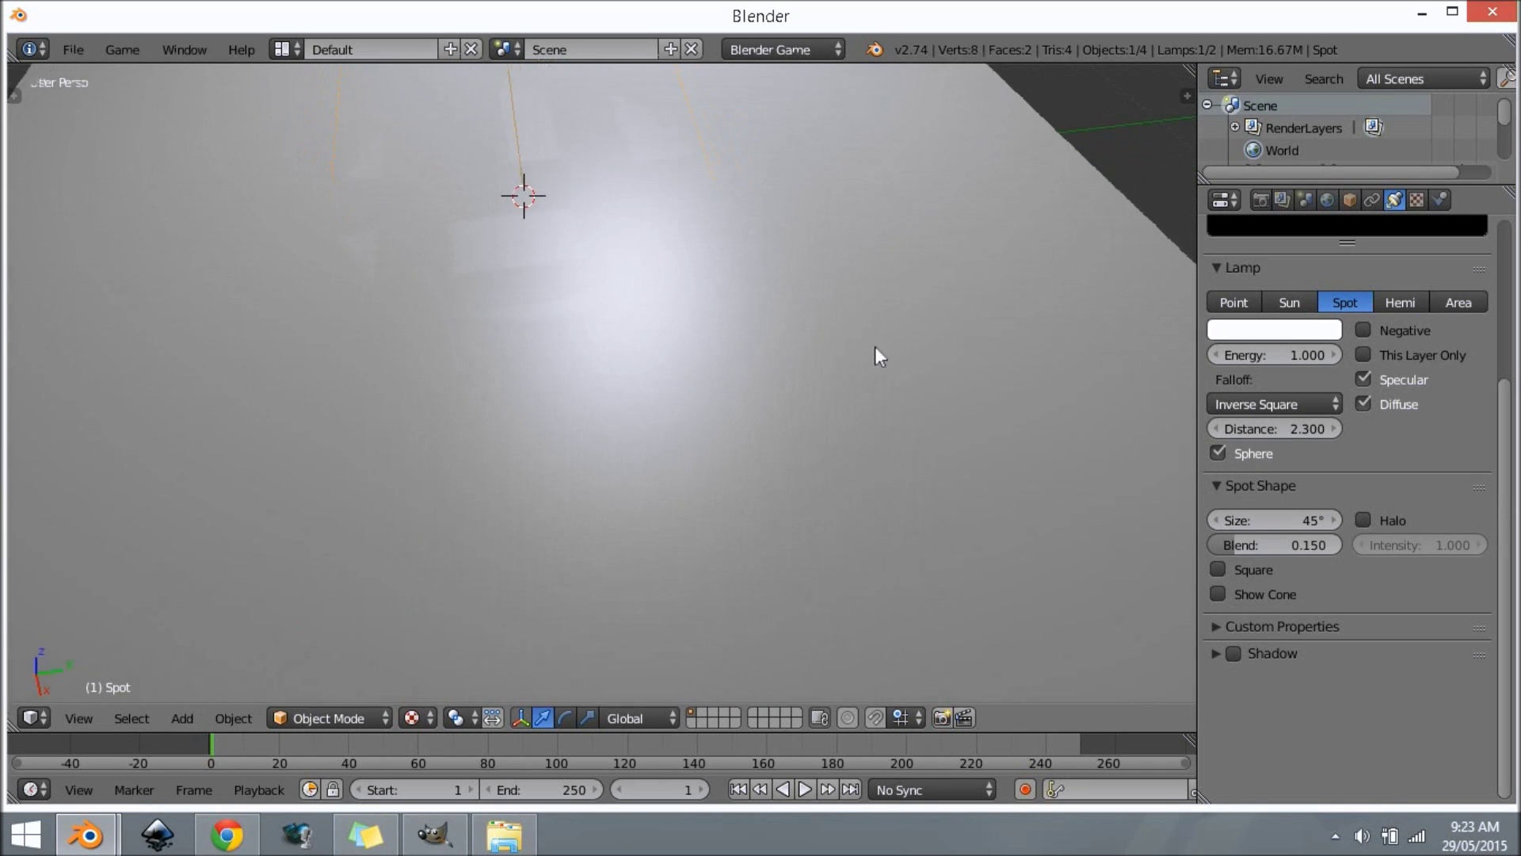
click(1286, 405)
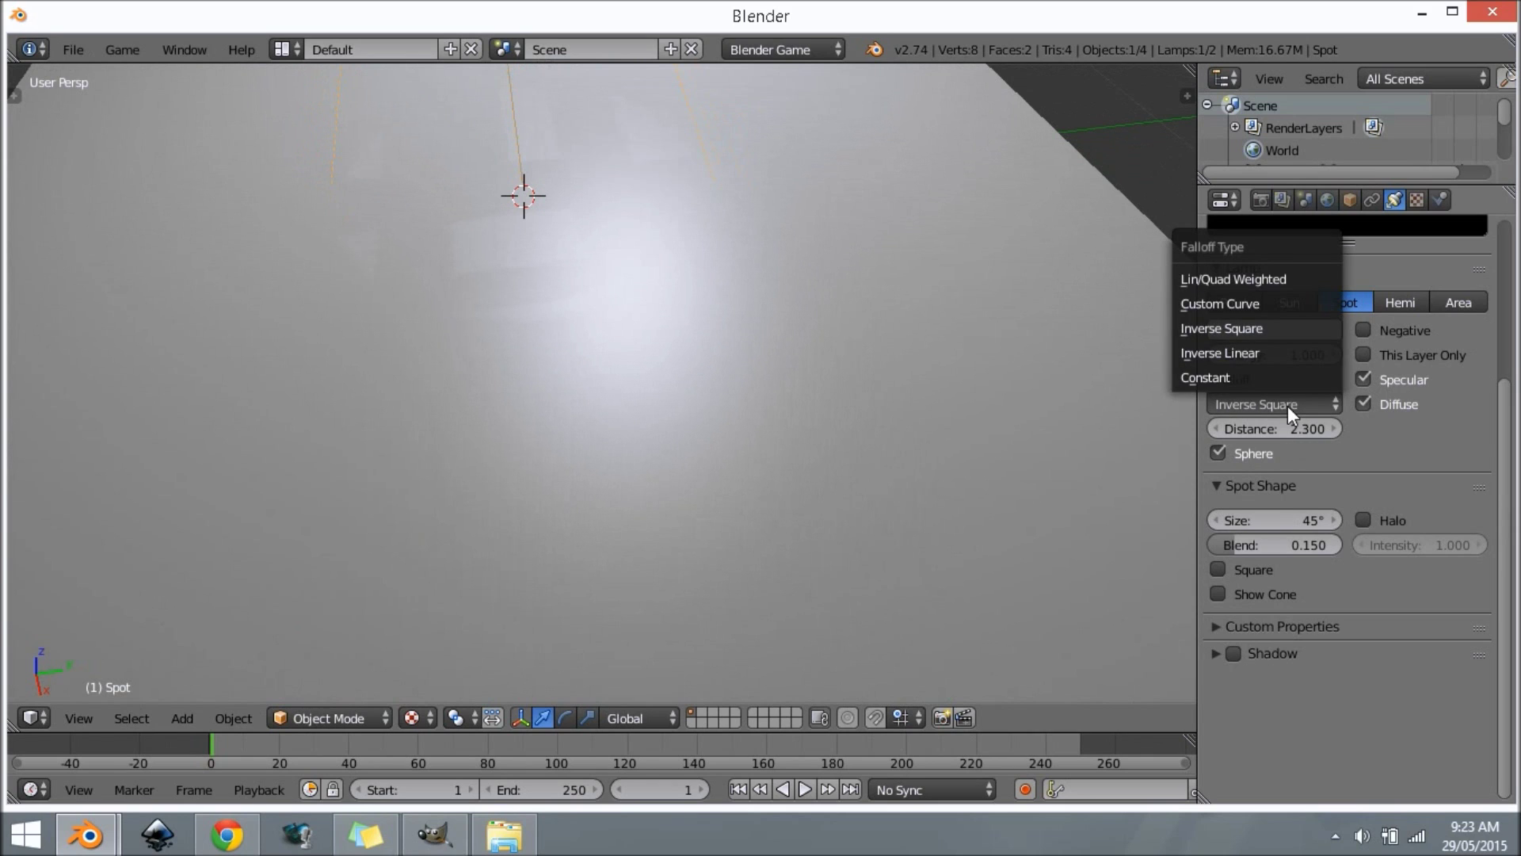
click(1295, 352)
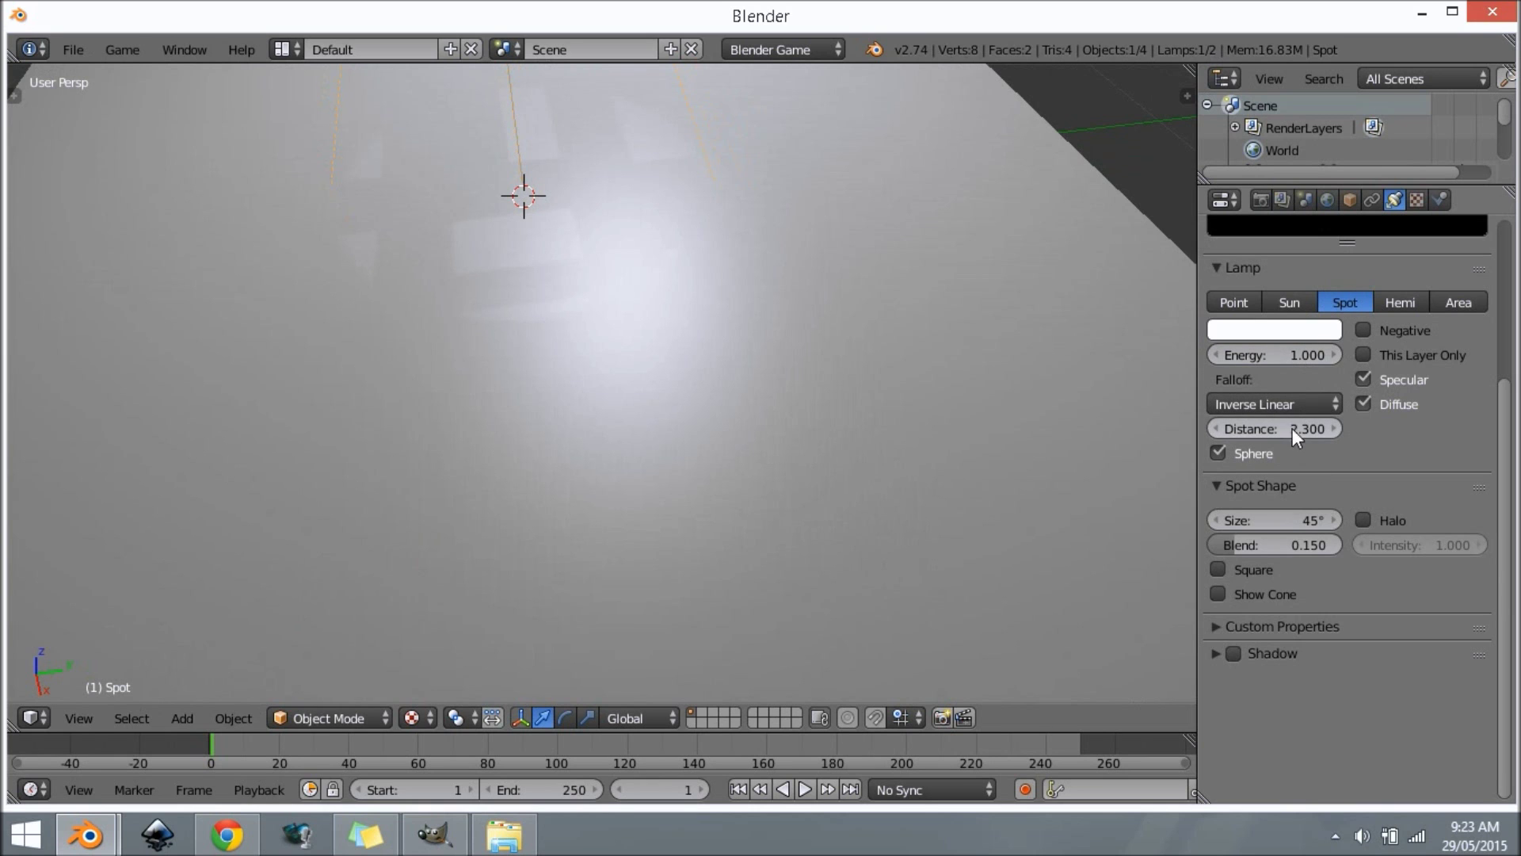
drag(1298, 431, 1015, 374)
- Raise the spot lamp's energy to 1.530
scroll(1011, 375, down, 4)
middle_drag(900, 264, 917, 264)
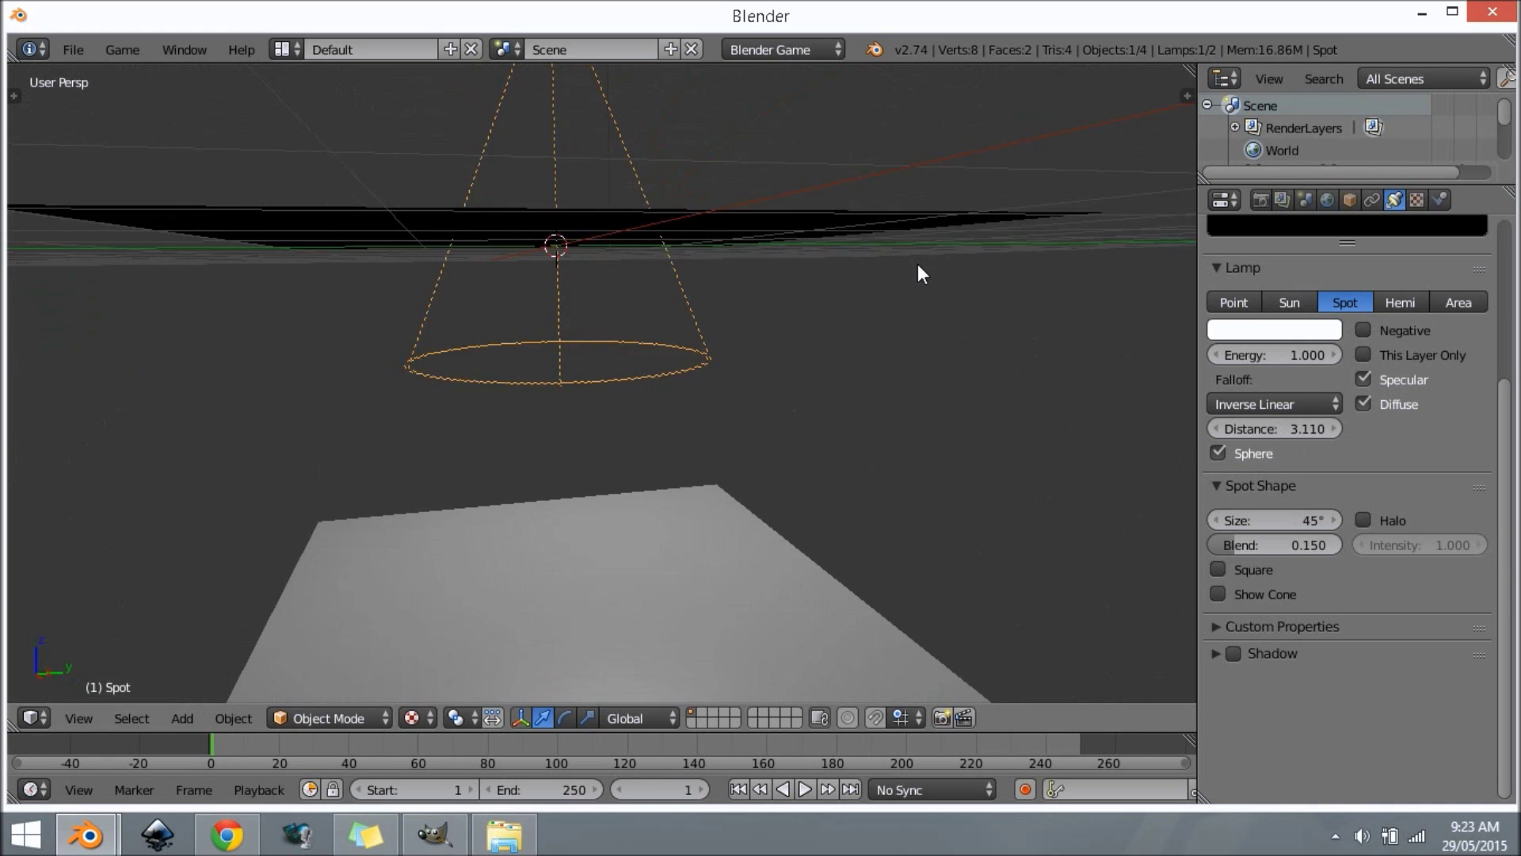
middle_drag(1049, 407, 843, 352)
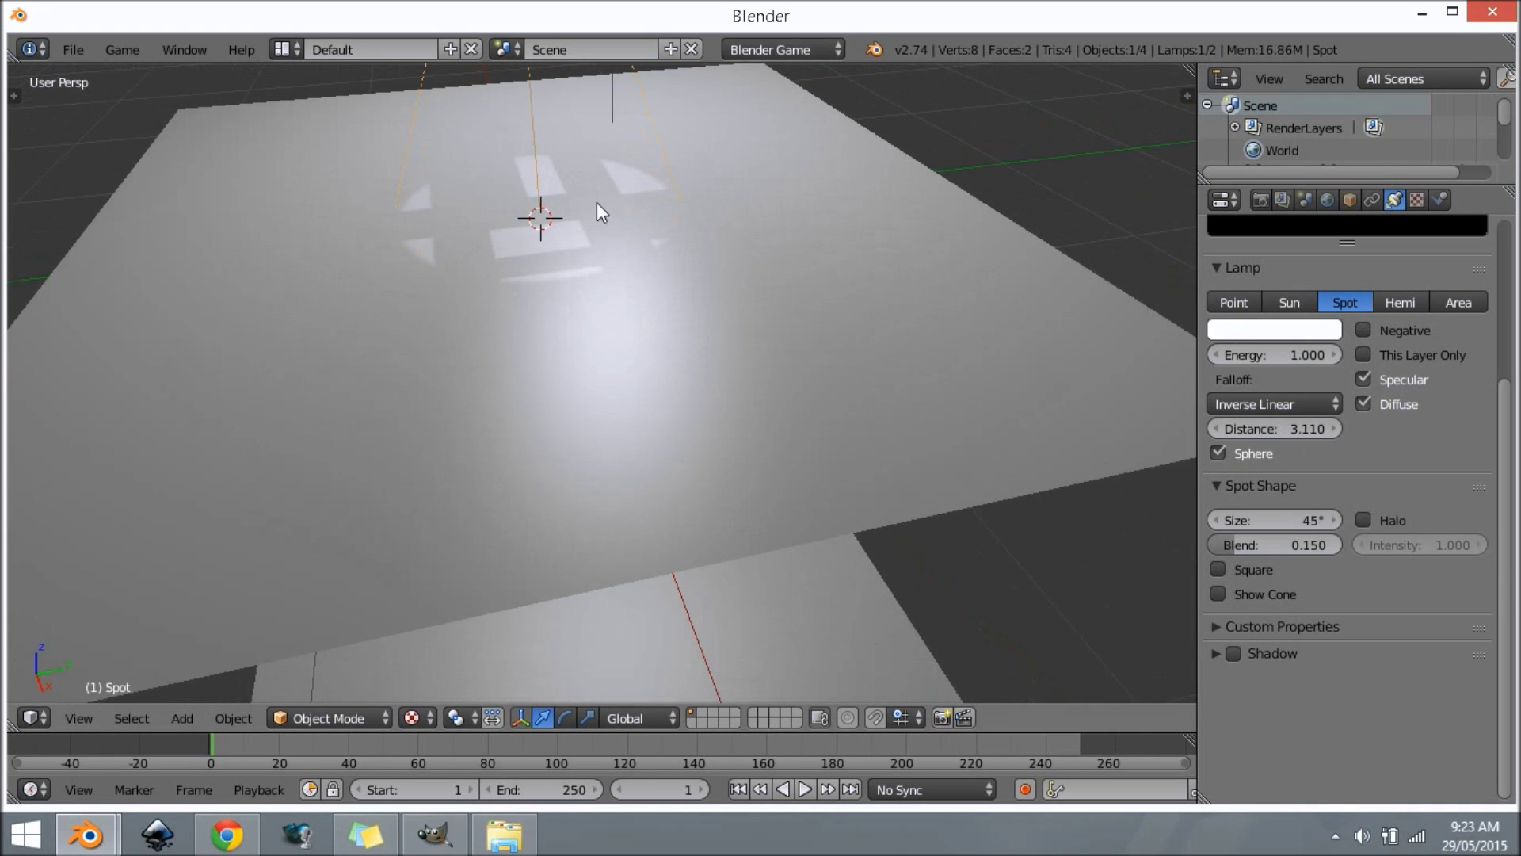
middle_drag(610, 177, 1022, 355)
drag(1256, 360, 962, 359)
- Delete the point lamp, leaving only the spot lamp
scroll(820, 425, down, 4)
key(a)
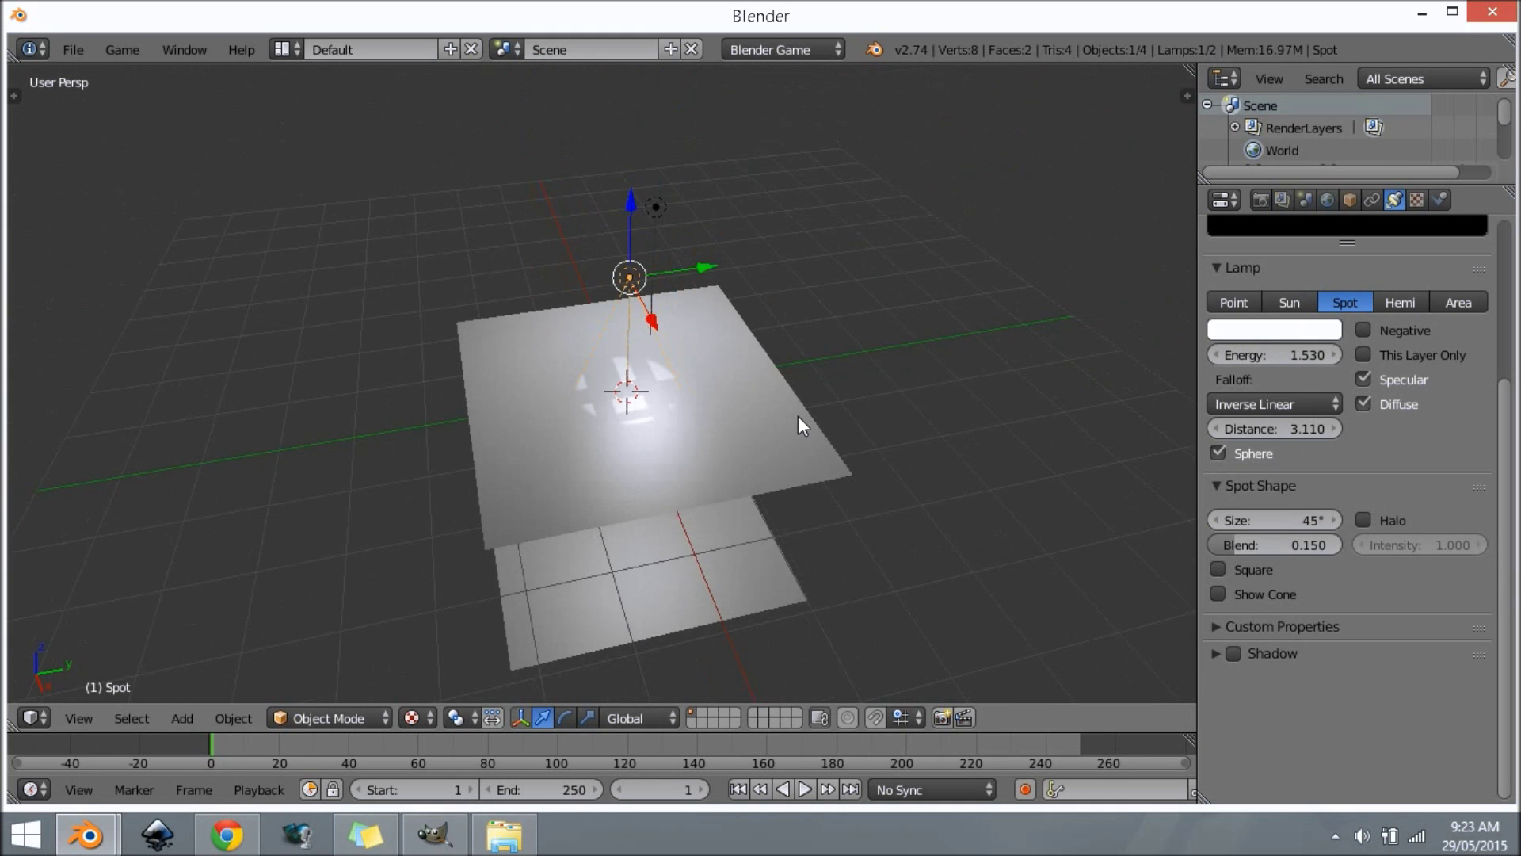
middle_drag(797, 416, 591, 205)
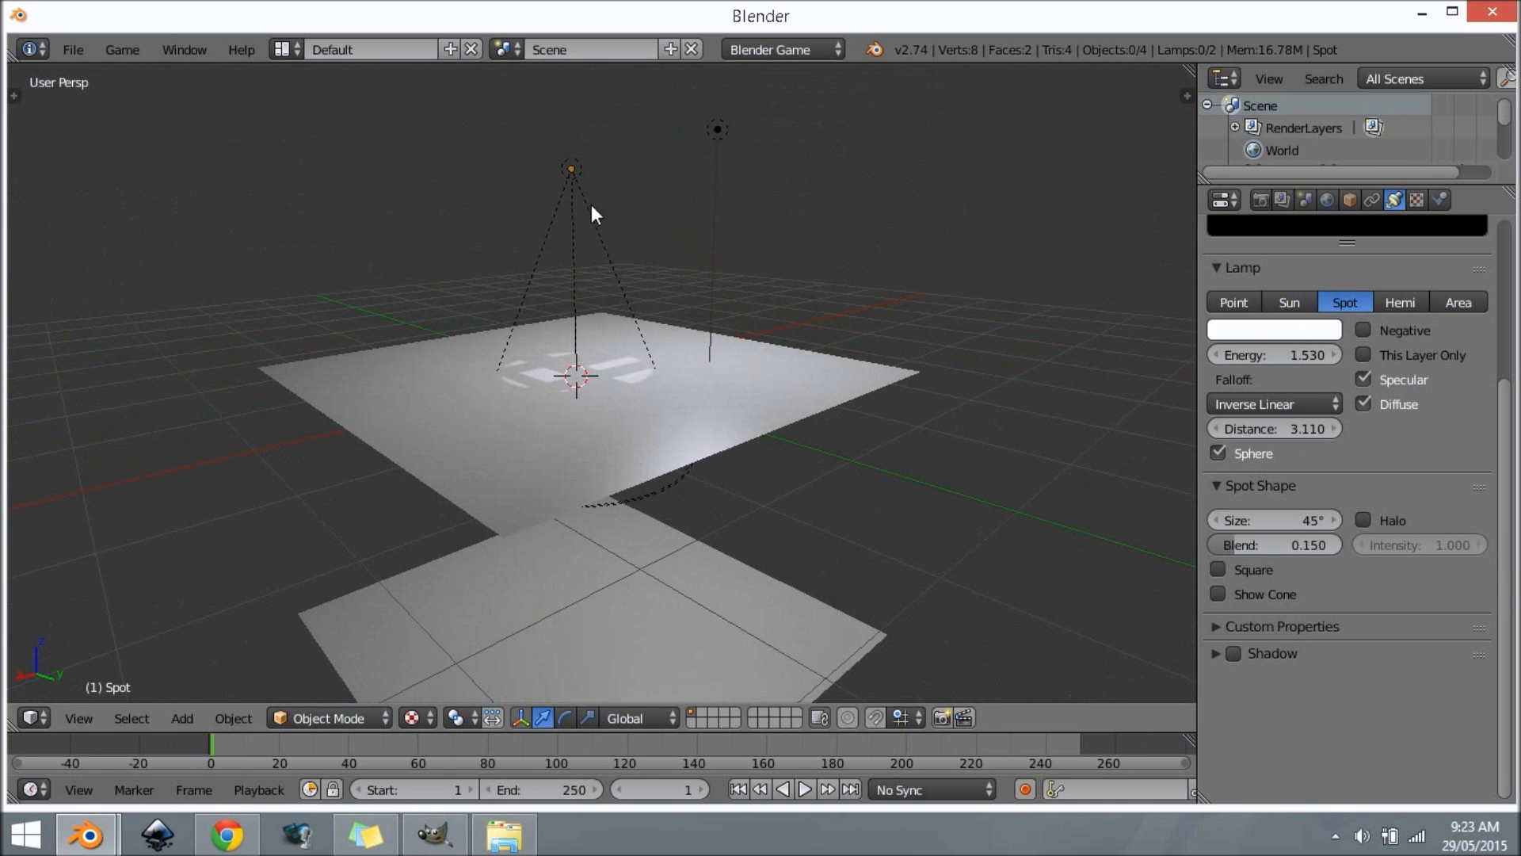
right_click(580, 192)
key(r)
key(Escape)
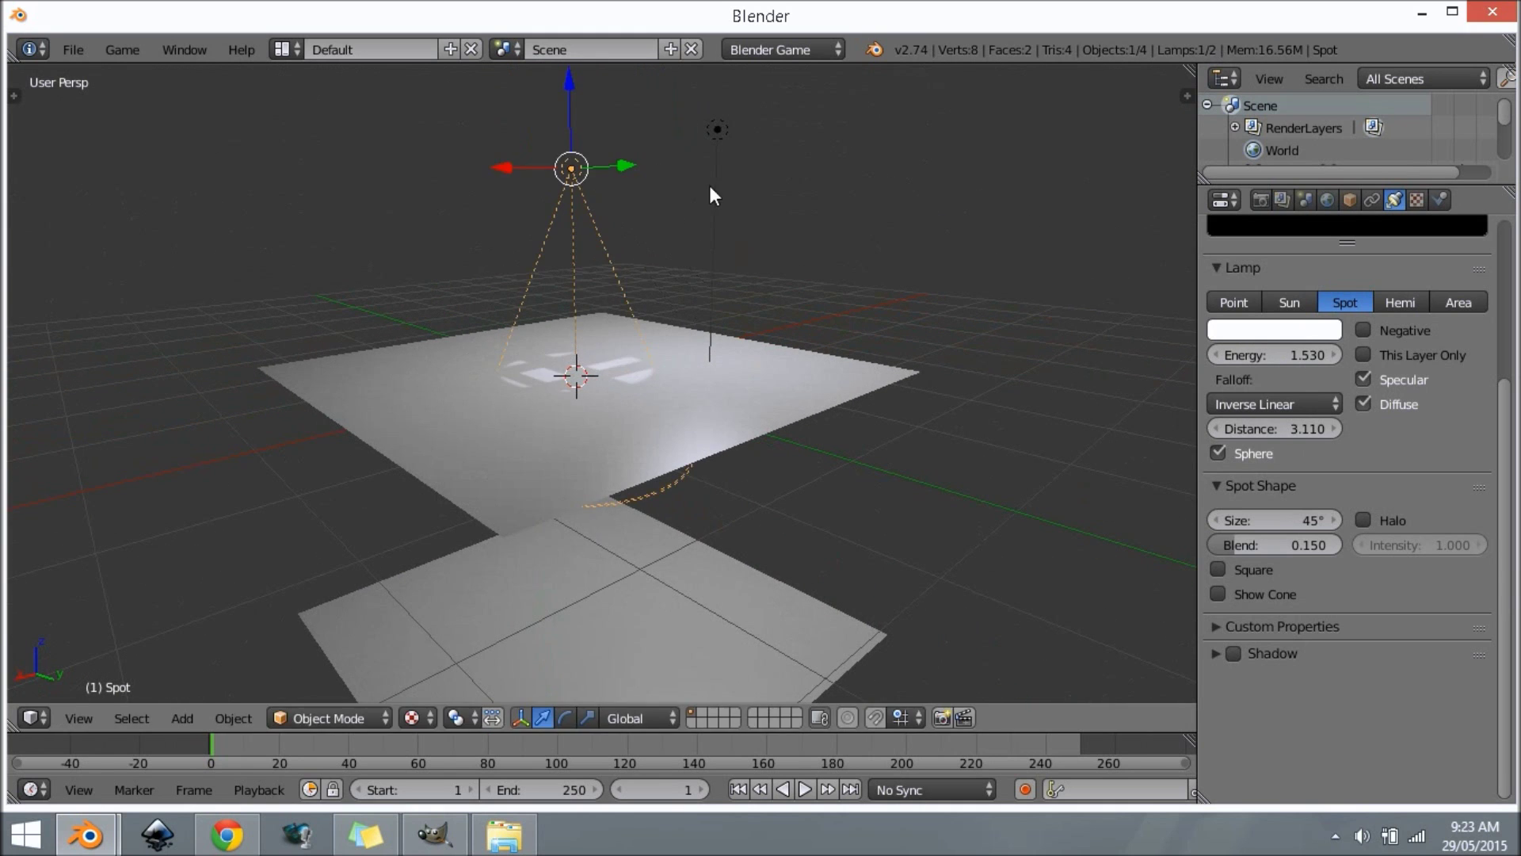
right_click(714, 157)
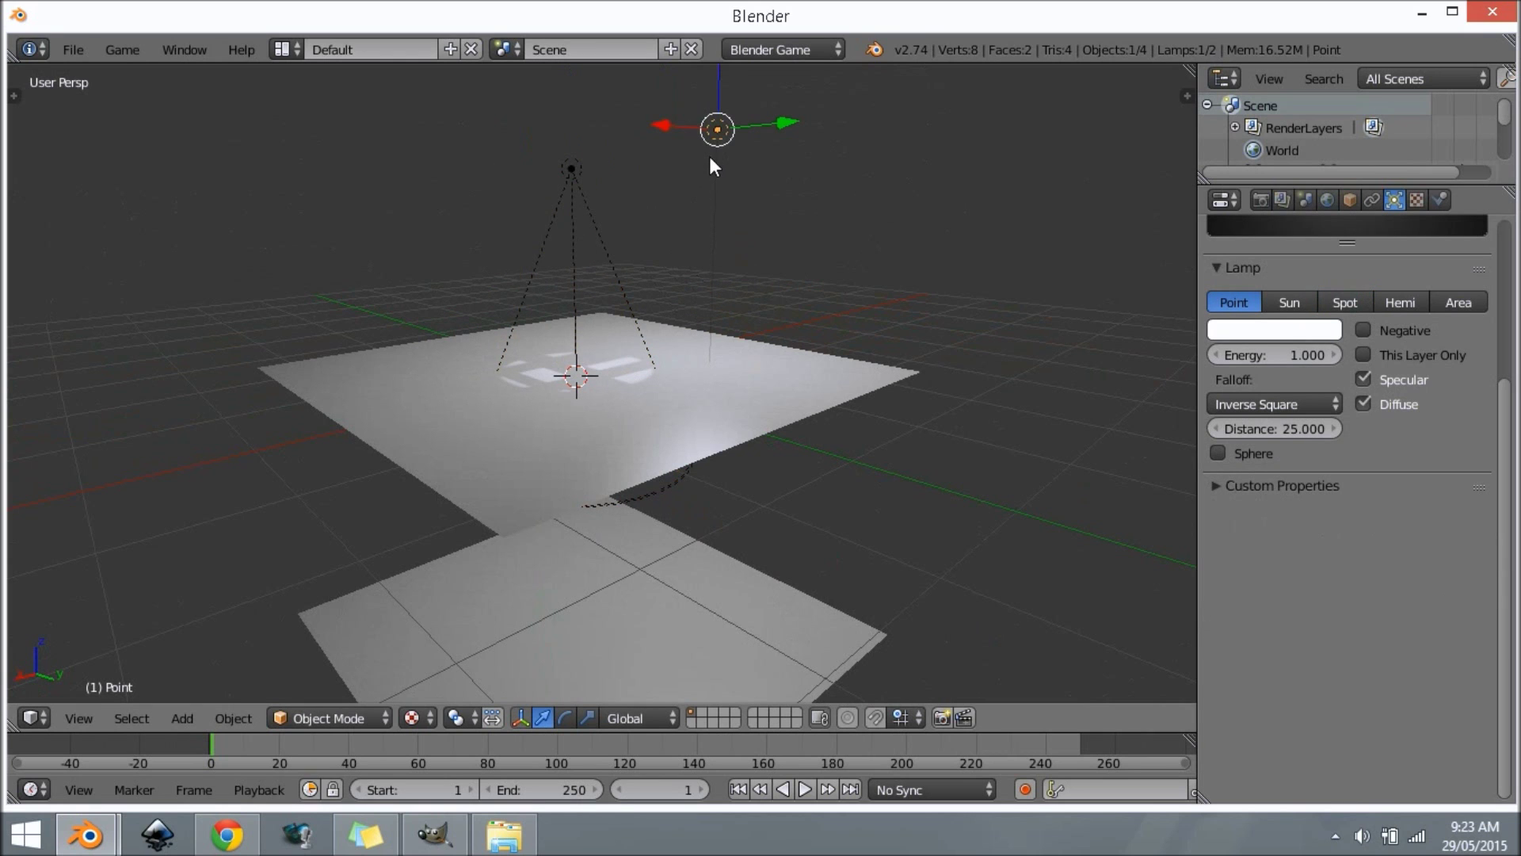
key(x)
click(708, 155)
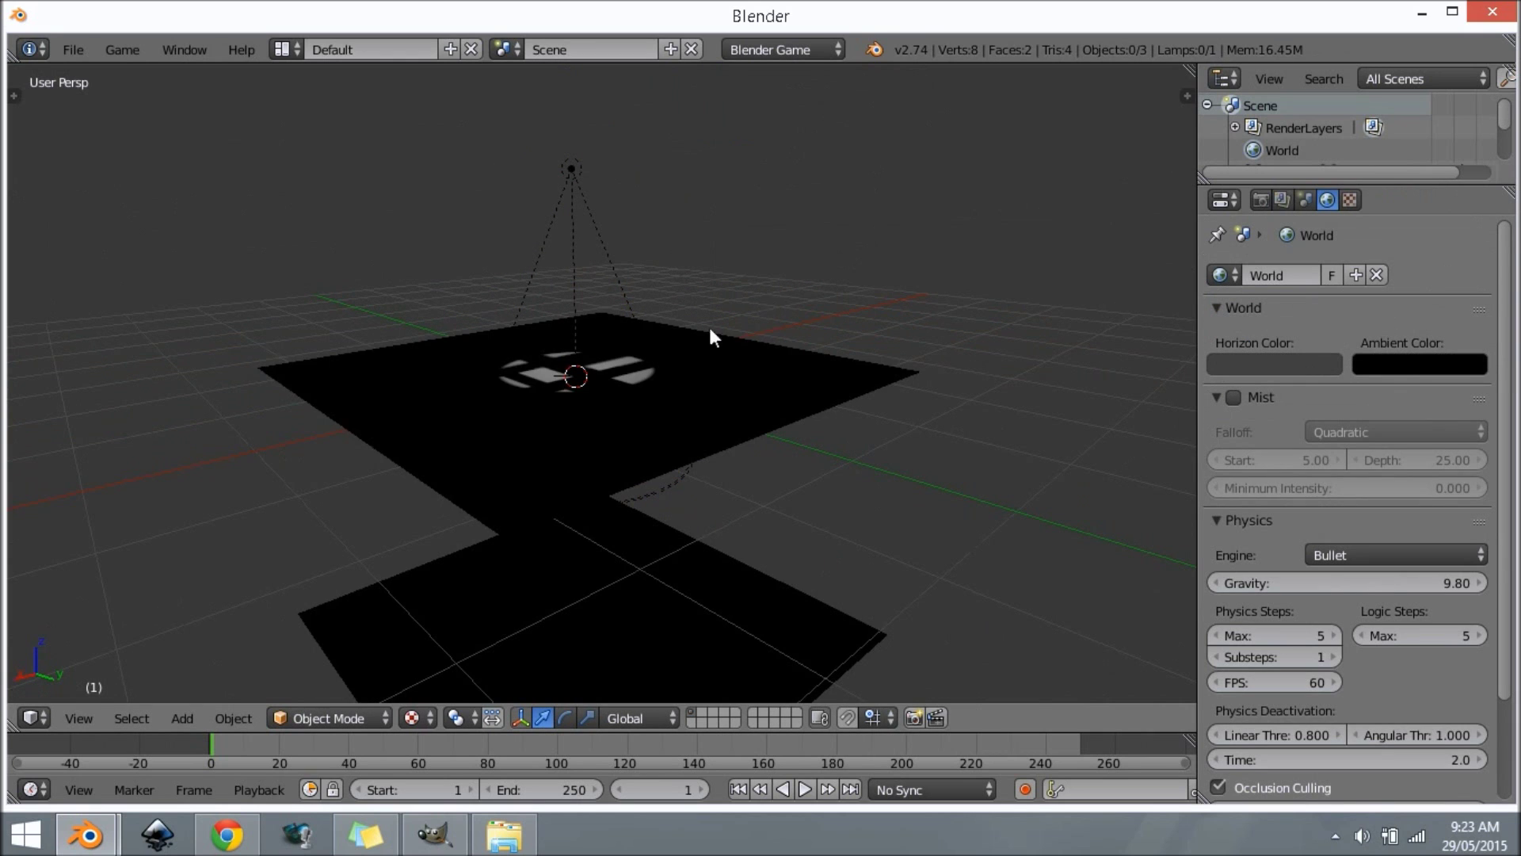
- Reposition the spot lamp above the upper plane and view it from the top
middle_drag(710, 329, 587, 277)
right_click(573, 209)
key(g)
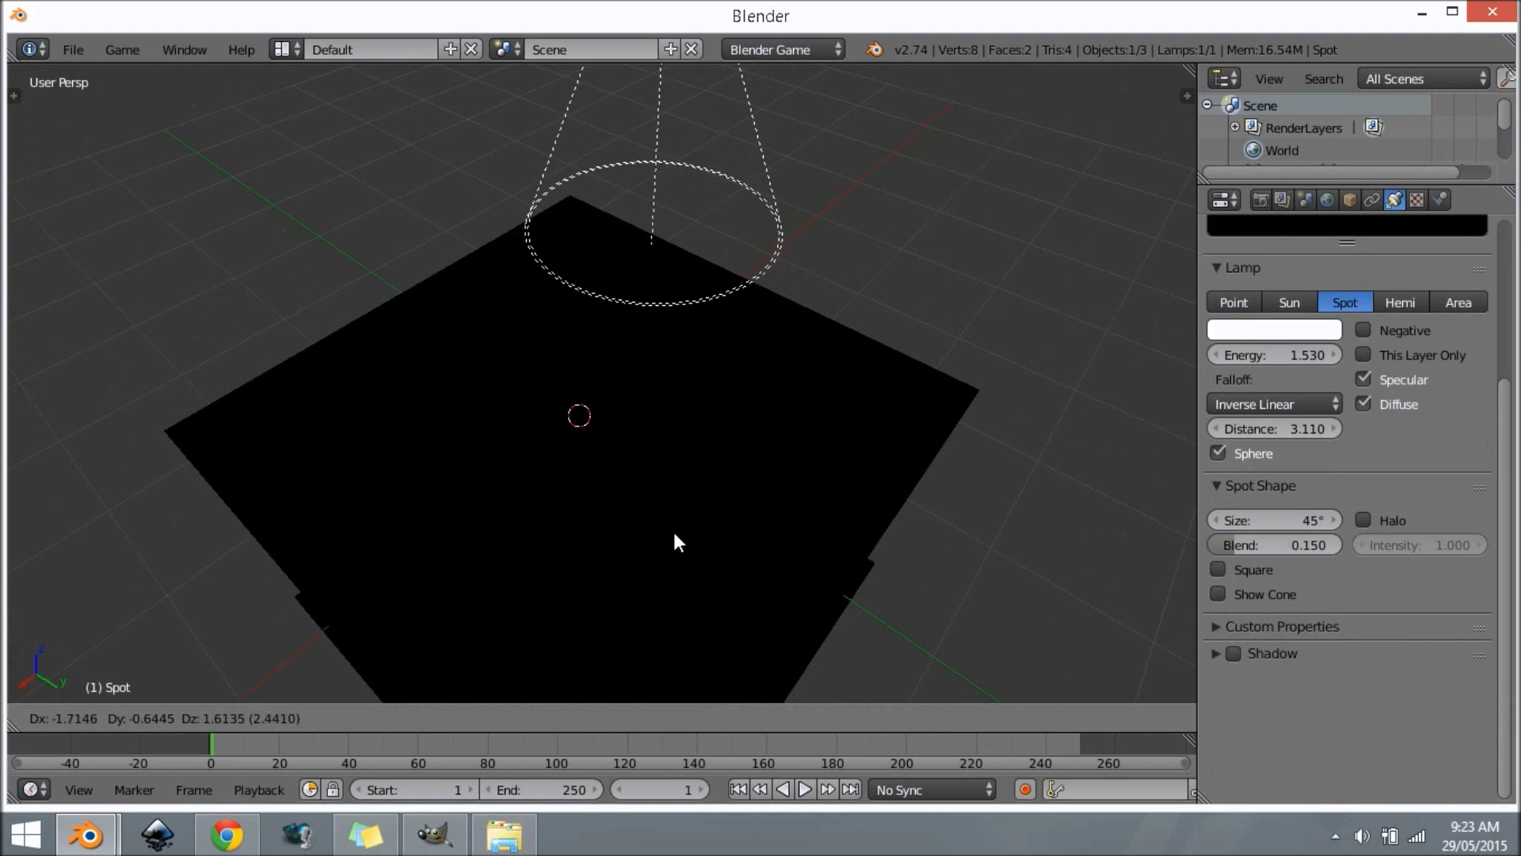
click(643, 622)
middle_drag(755, 636, 1329, 565)
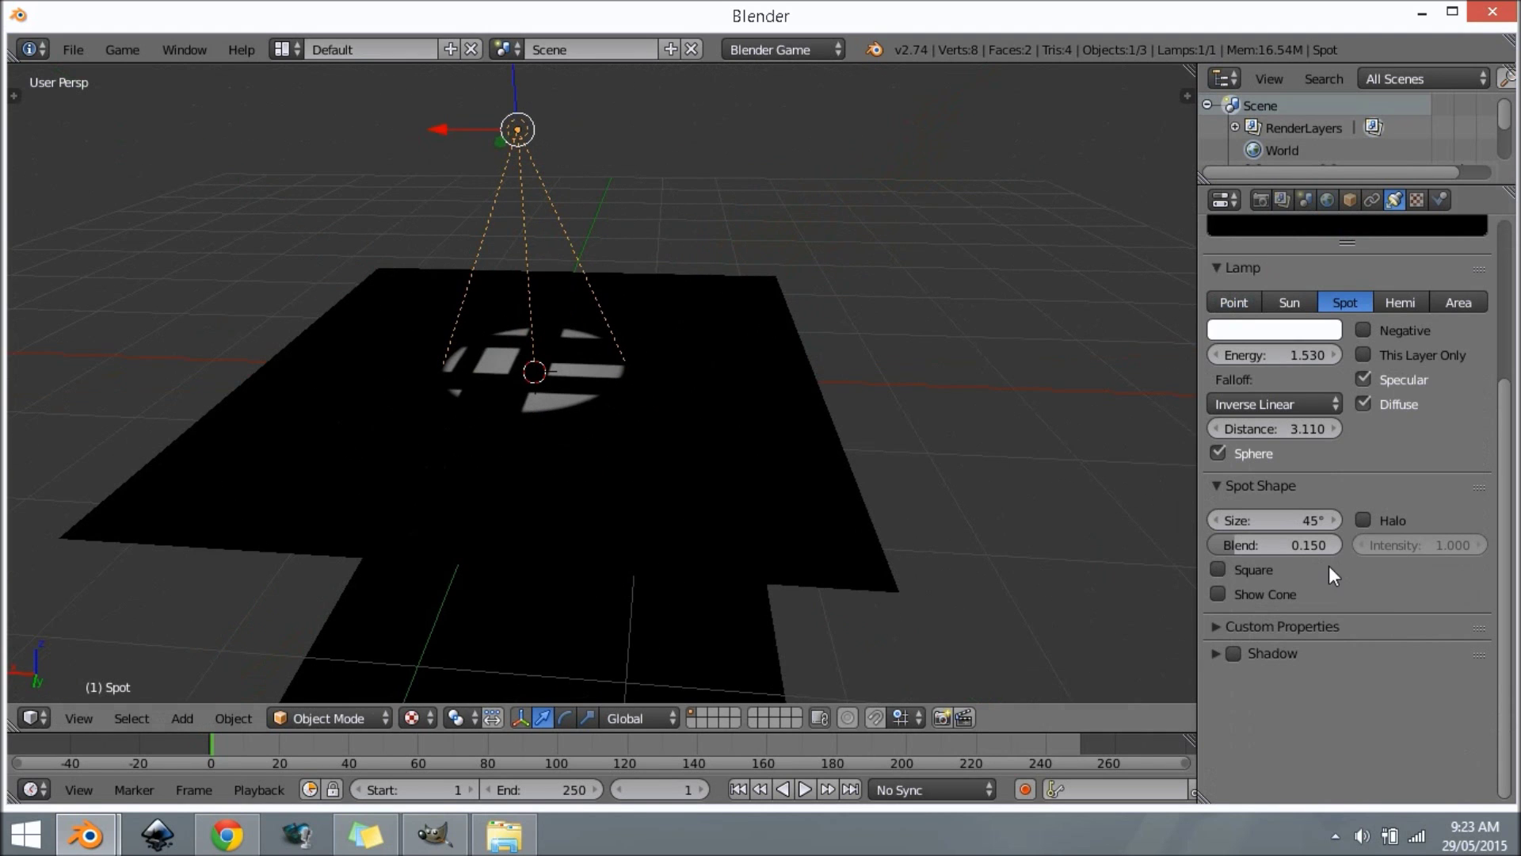
scroll(872, 268, down, 5)
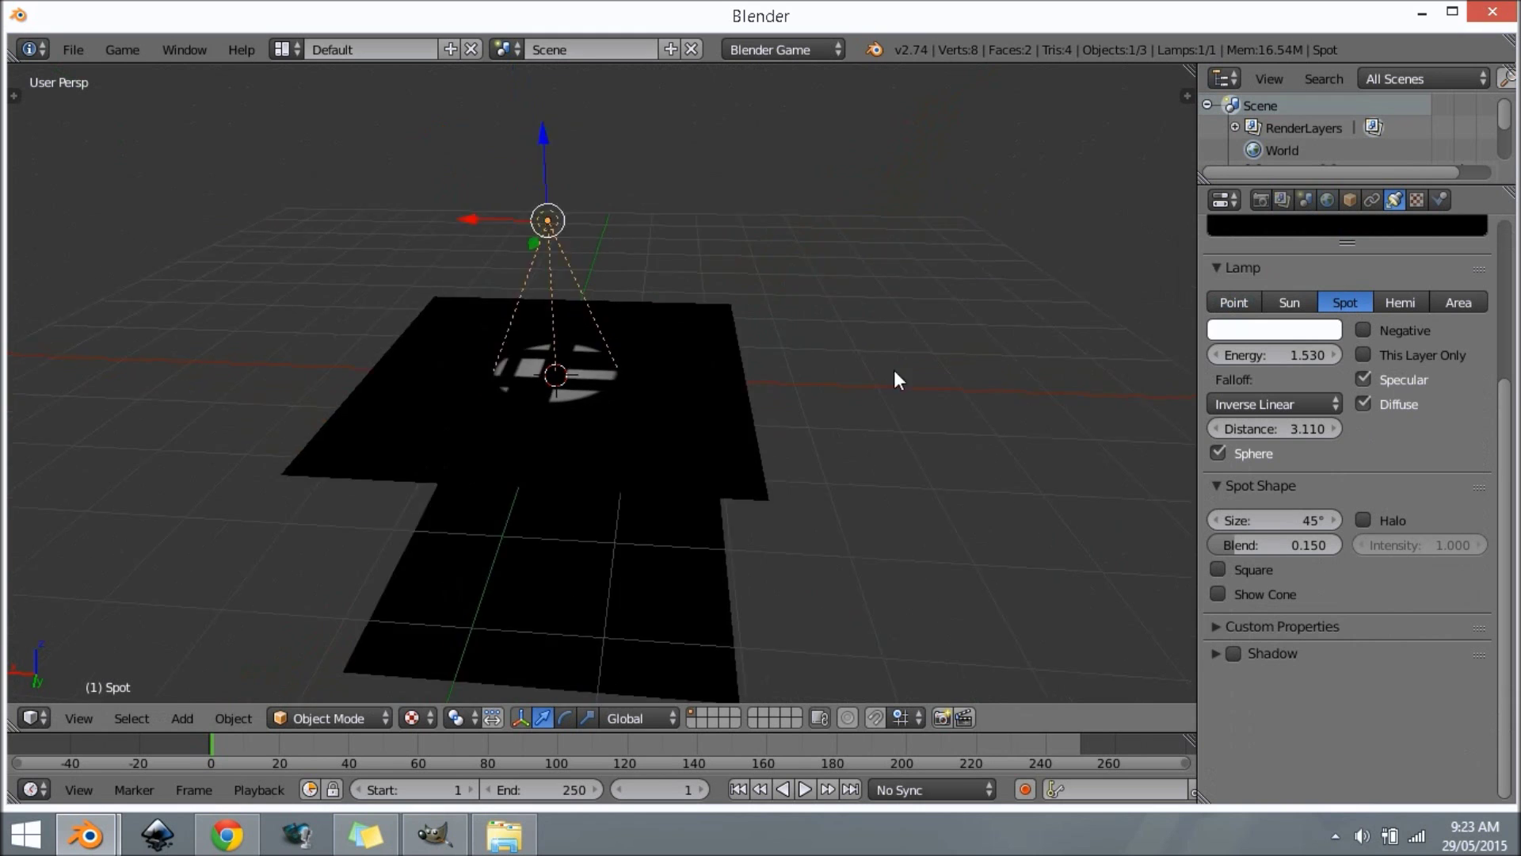
scroll(808, 303, up, 4)
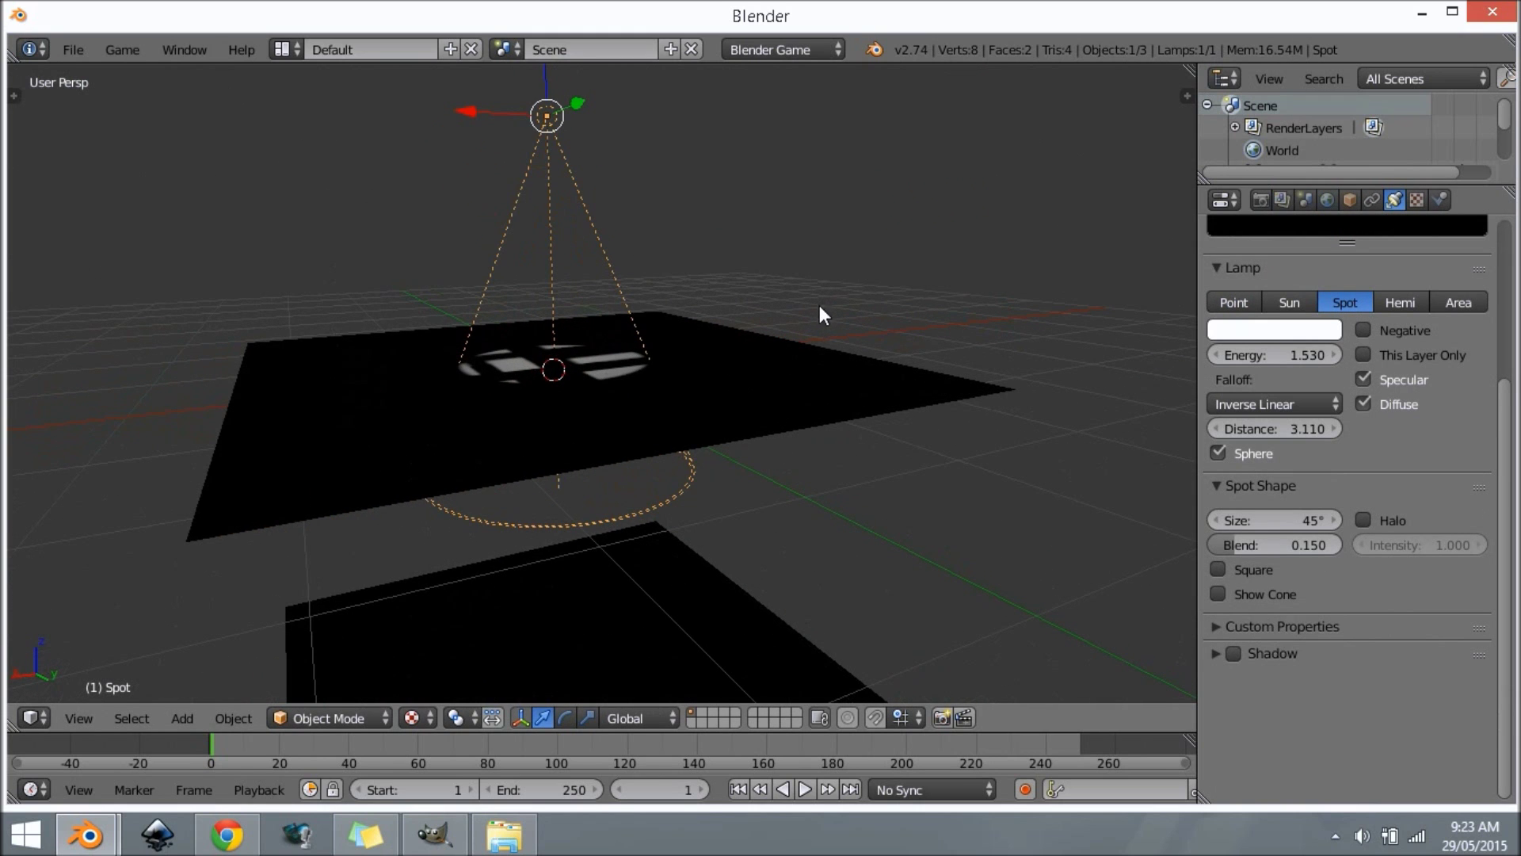
middle_drag(724, 276, 668, 357)
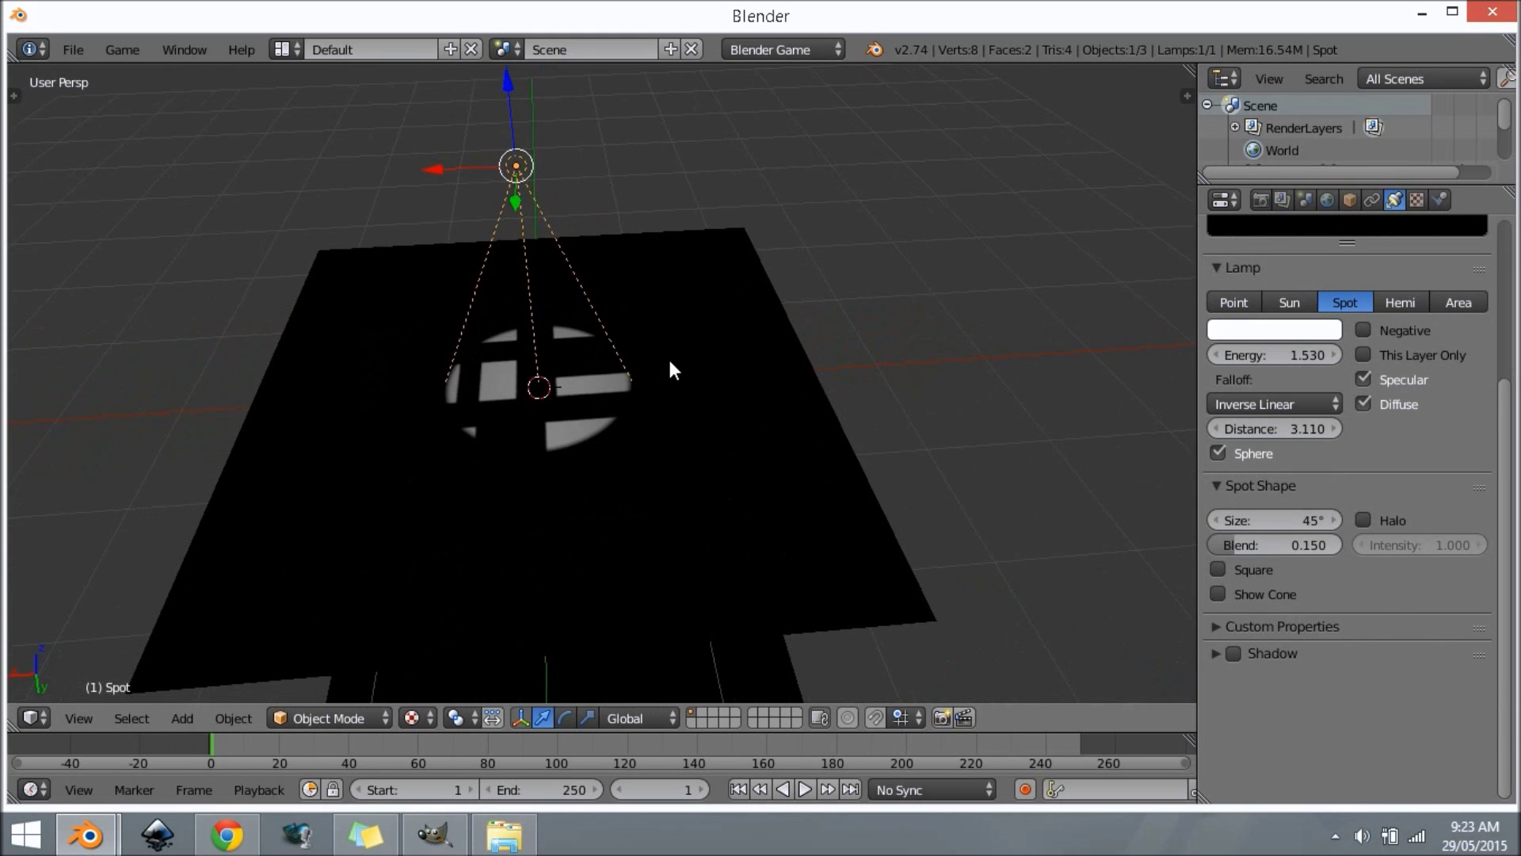
scroll(667, 360, up, 2)
scroll(668, 366, up, 2)
- Add a mesh cube, shrink it, and set it inside the projected bar circle
key(shift+a)
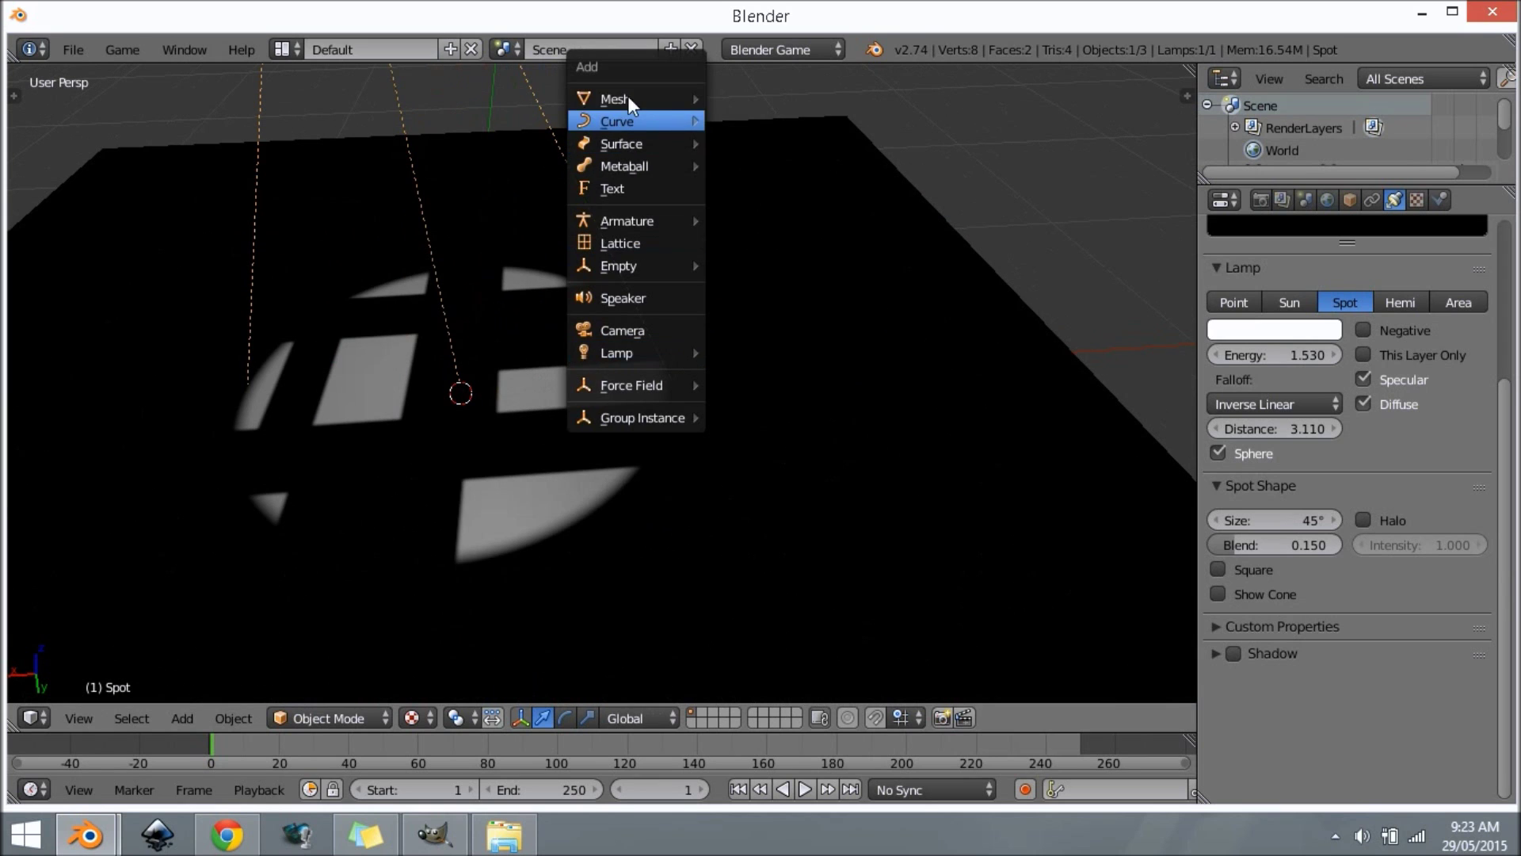
mouse_move(701, 101)
click(756, 119)
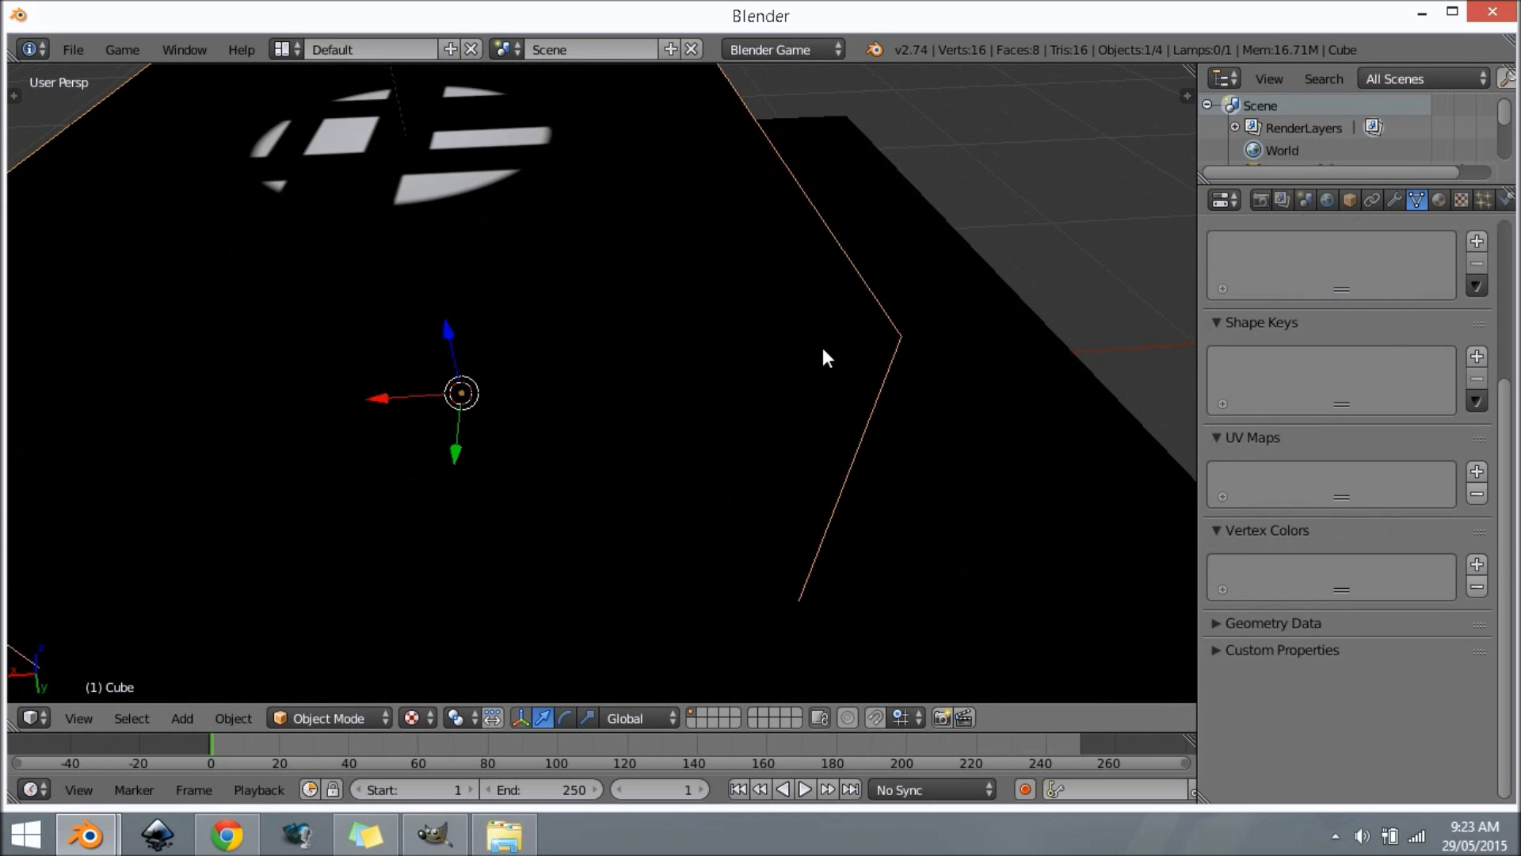
scroll(830, 373, down, 3)
key(s)
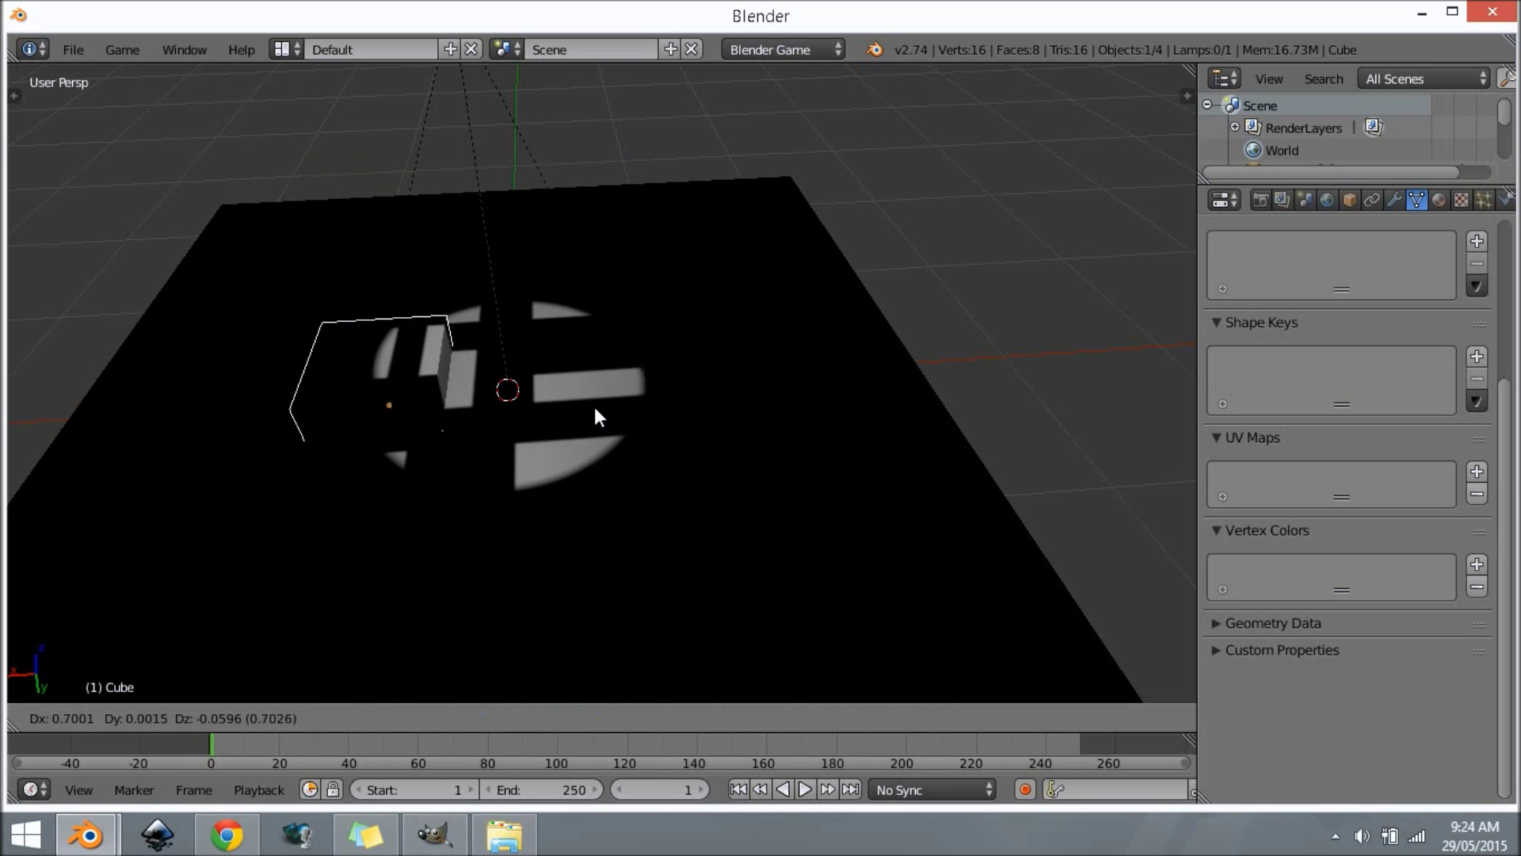
click(631, 381)
middle_drag(550, 379, 633, 509)
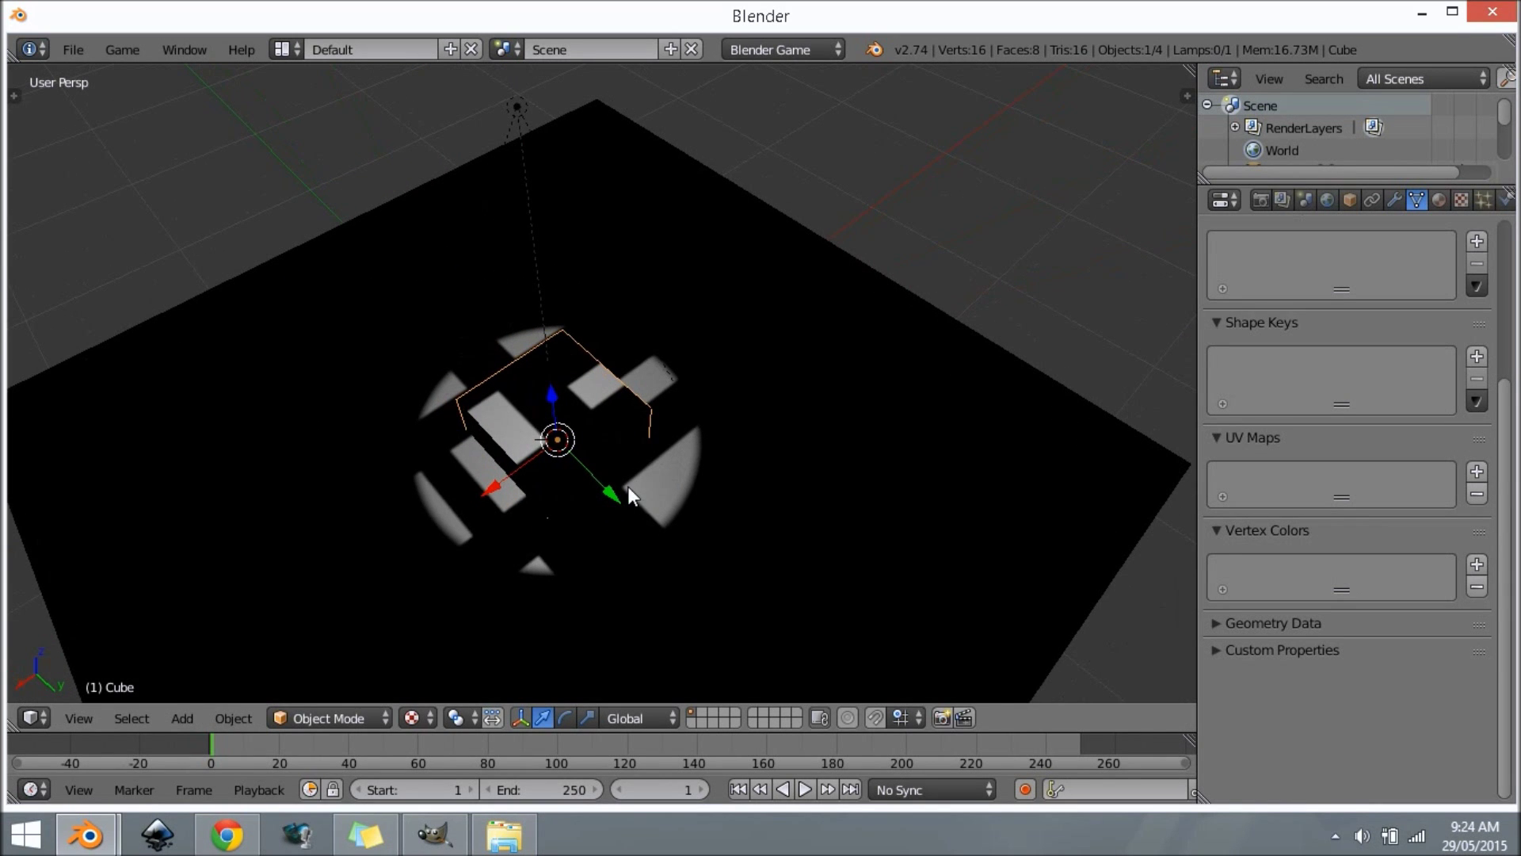